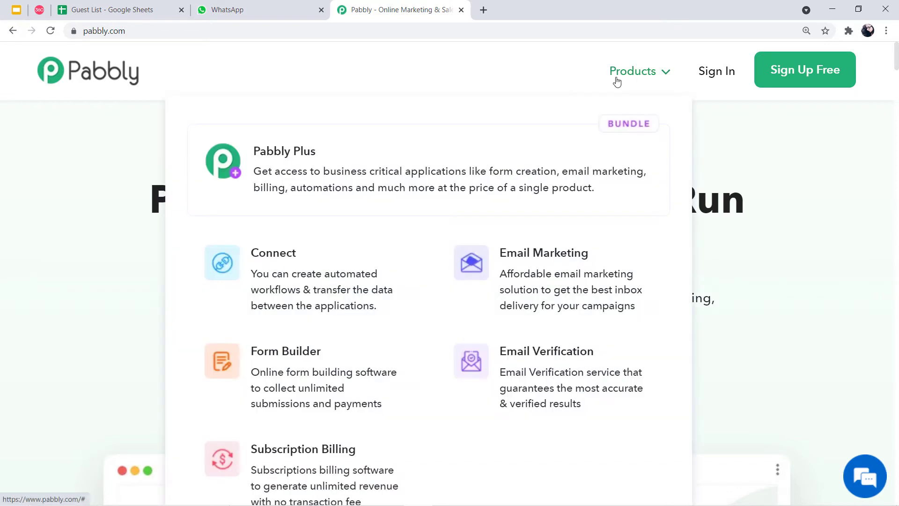
# Sign in to Pabbly and access the Connect app's dashboard.
pyautogui.click(615, 80)
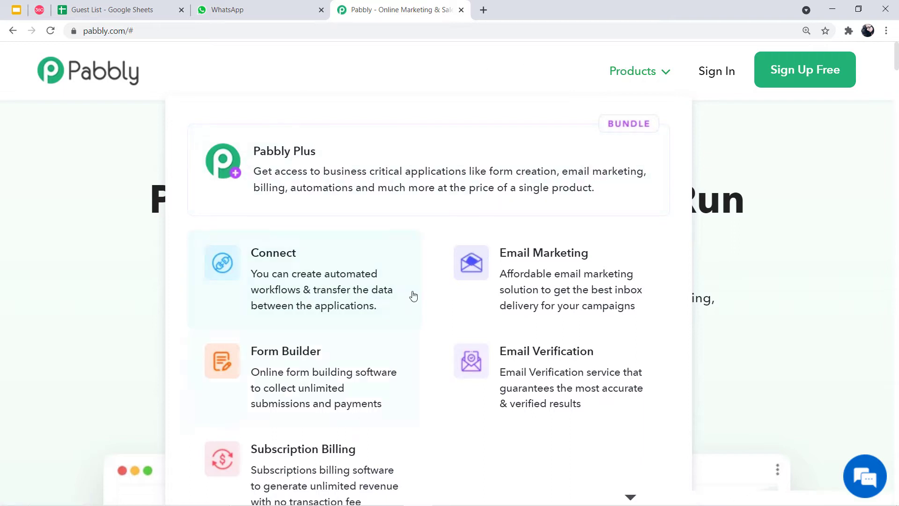
pyautogui.click(265, 275)
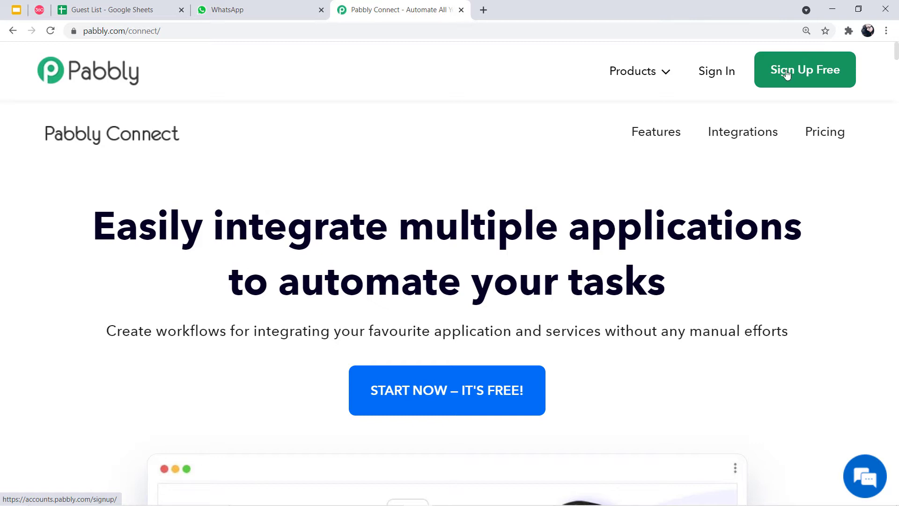
pyautogui.click(705, 74)
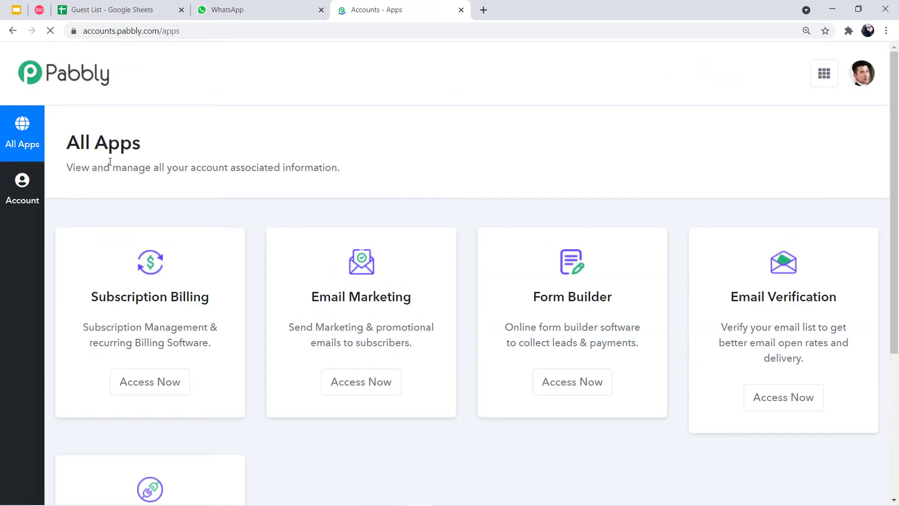
pyautogui.scroll(-1, 393, 186)
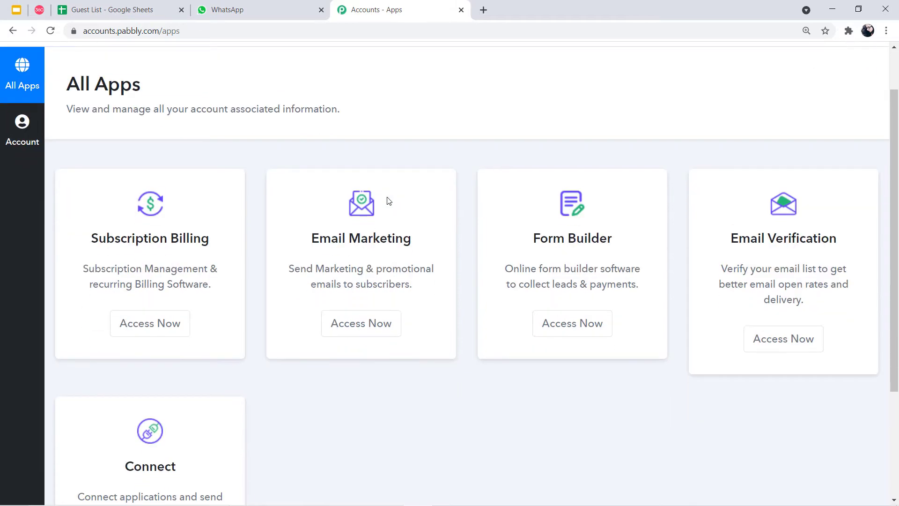
pyautogui.scroll(-3, 387, 201)
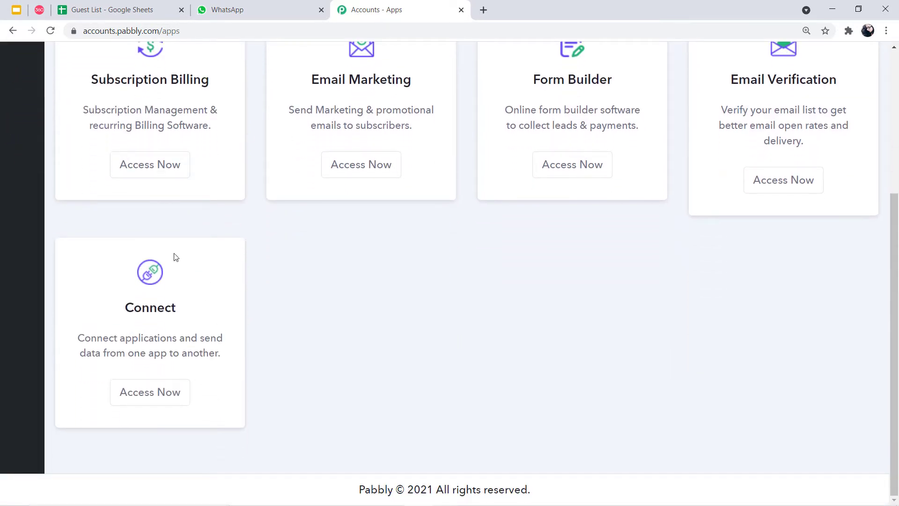
pyautogui.click(131, 393)
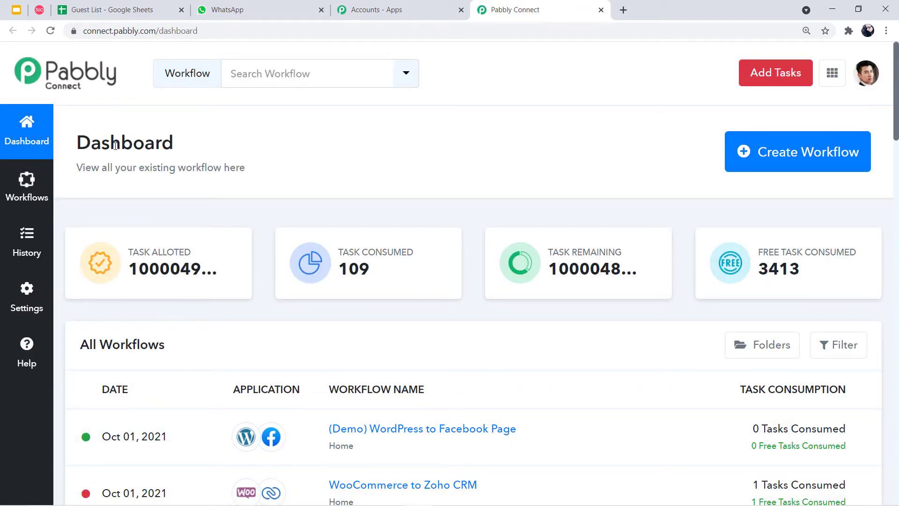
# Create a new workflow named "Google Sheets to WhatsApp".
pyautogui.click(785, 158)
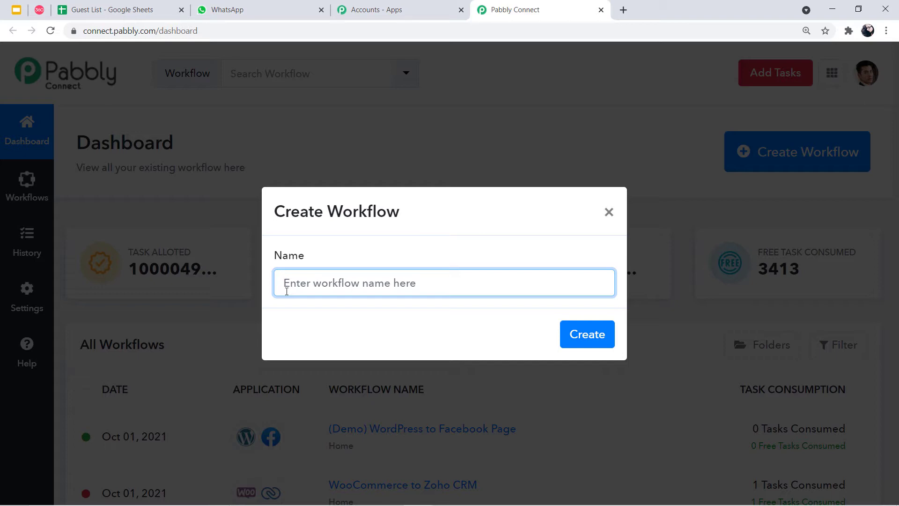
pyautogui.write('Google S')
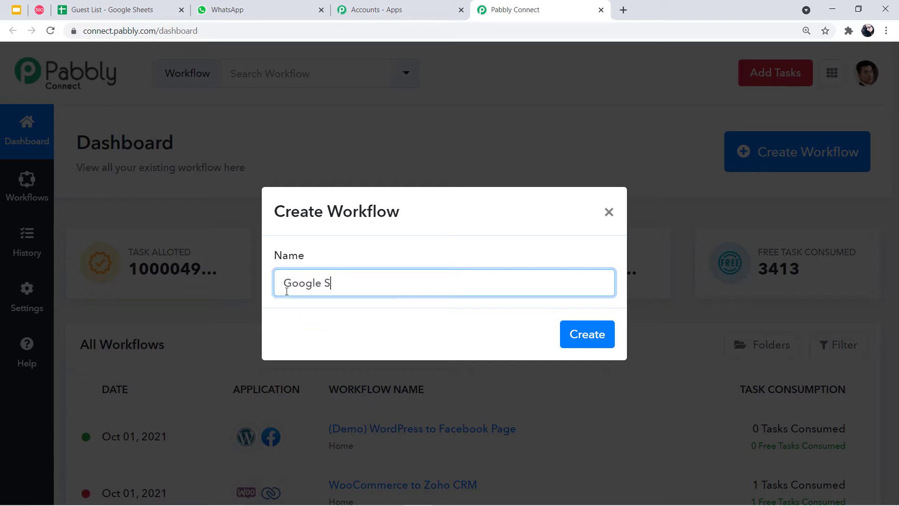
pyautogui.write('heets to WhatsAp')
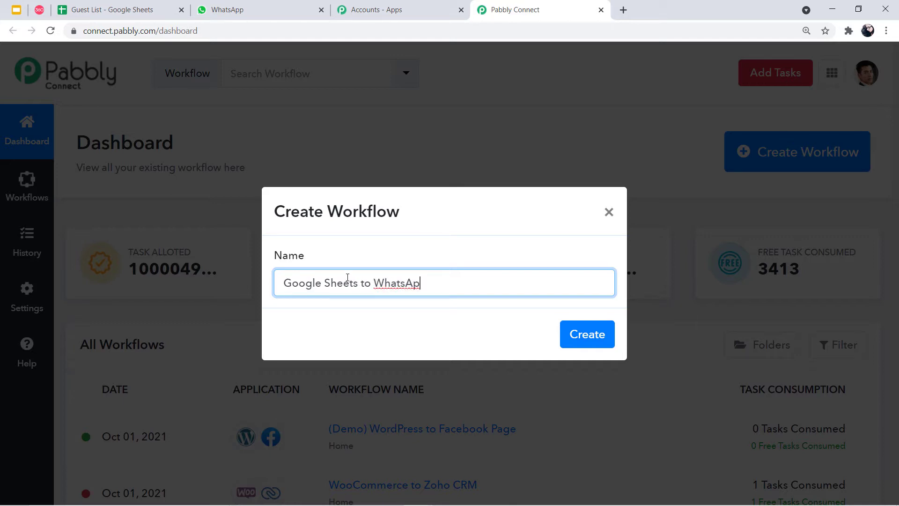
pyautogui.write('p')
pyautogui.click(574, 332)
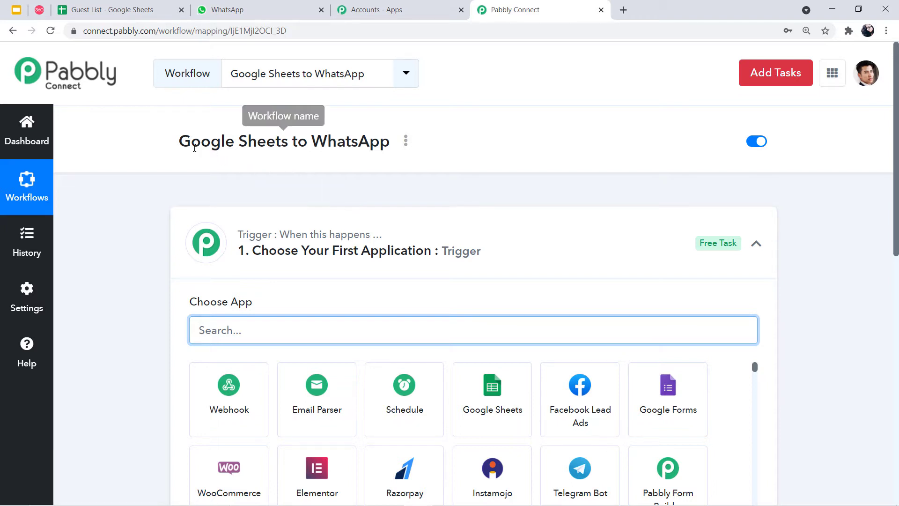
pyautogui.scroll(-3, 342, 147)
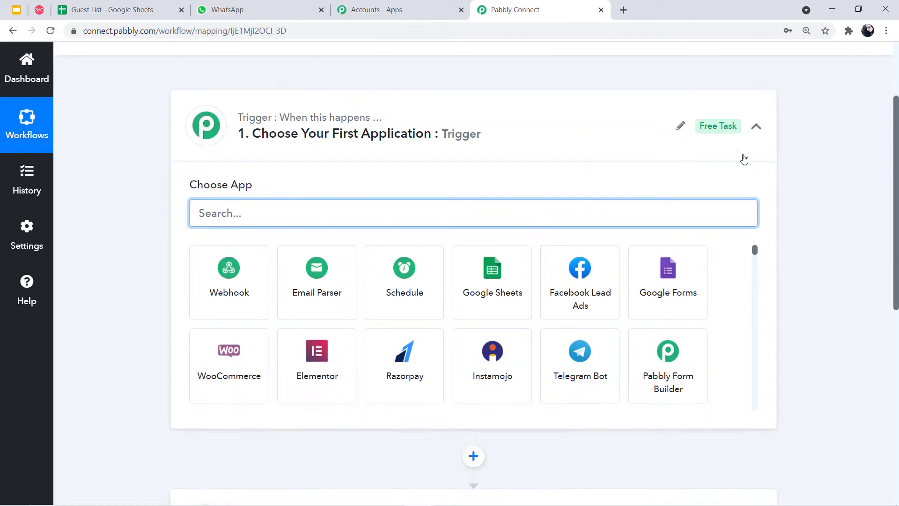
pyautogui.click(757, 127)
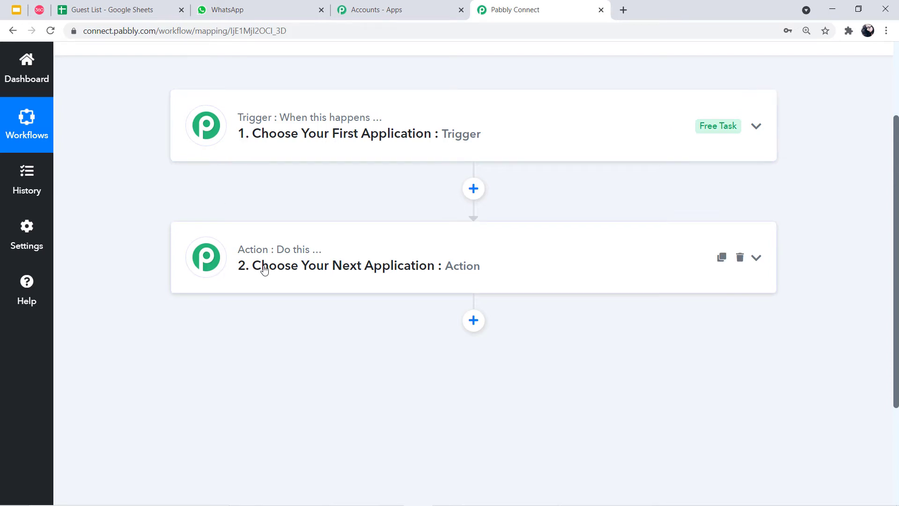
pyautogui.scroll(2, 254, 245)
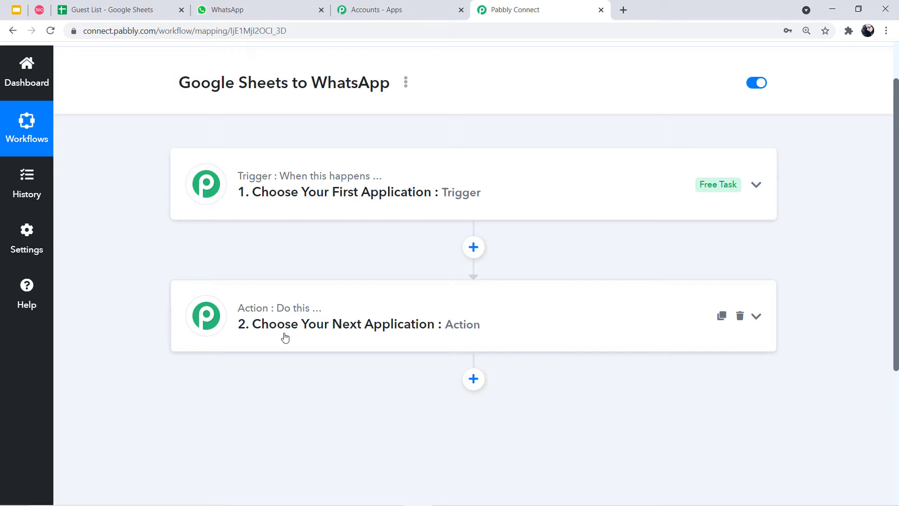
pyautogui.click(302, 206)
pyautogui.scroll(-1, 263, 234)
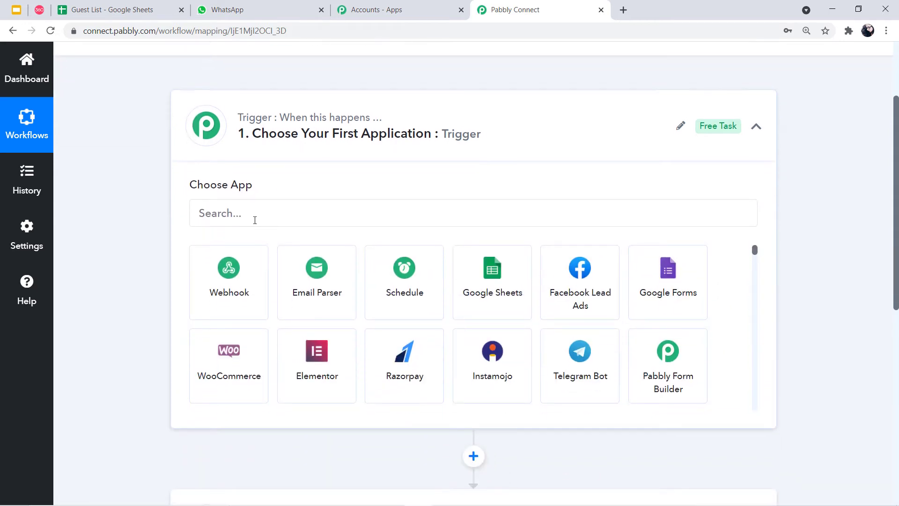
# Choose Schedule as the trigger app and set the workflow to run once.
pyautogui.click(255, 220)
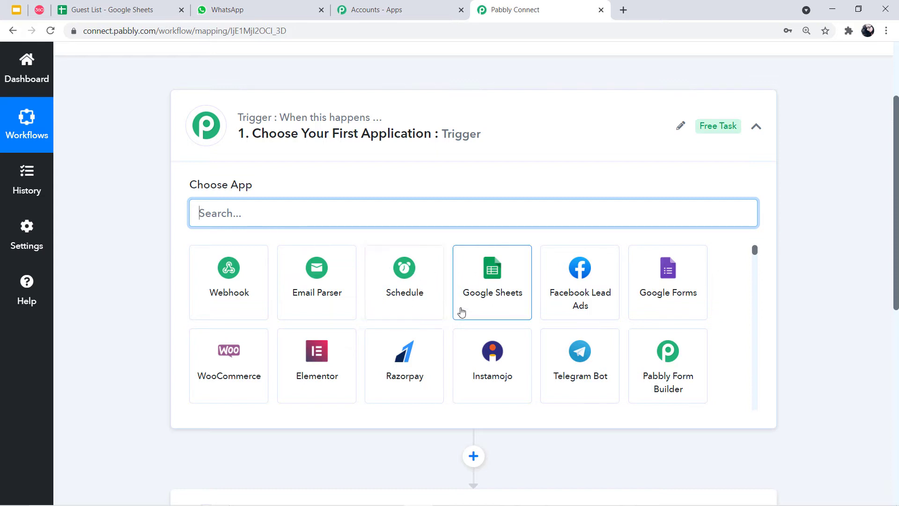
pyautogui.click(399, 270)
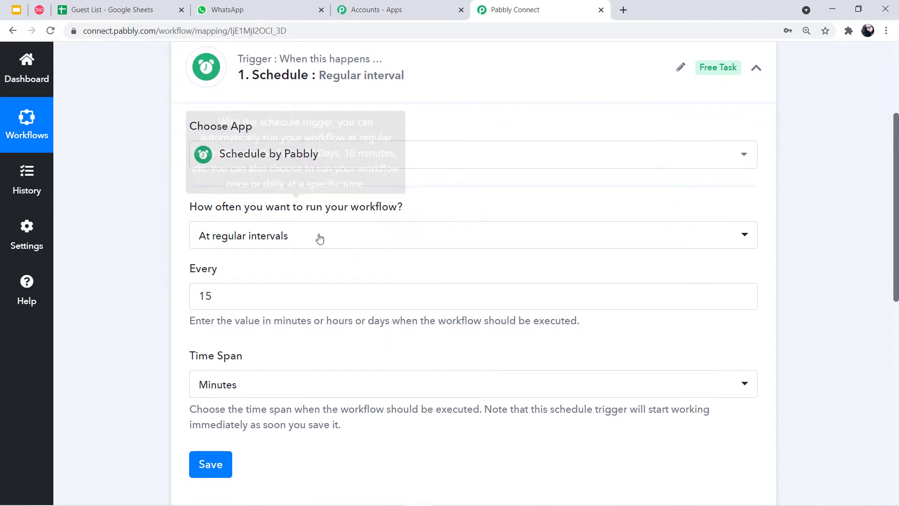
pyautogui.moveTo(205, 211)
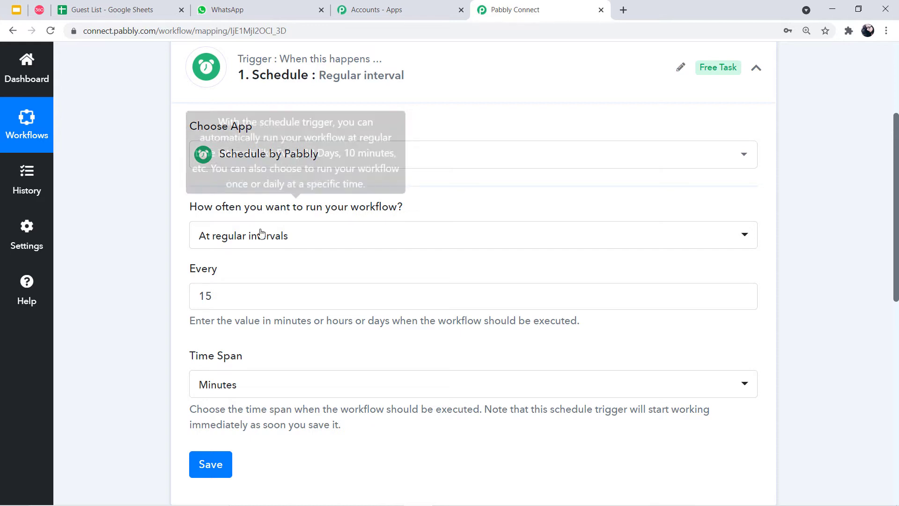
pyautogui.click(263, 246)
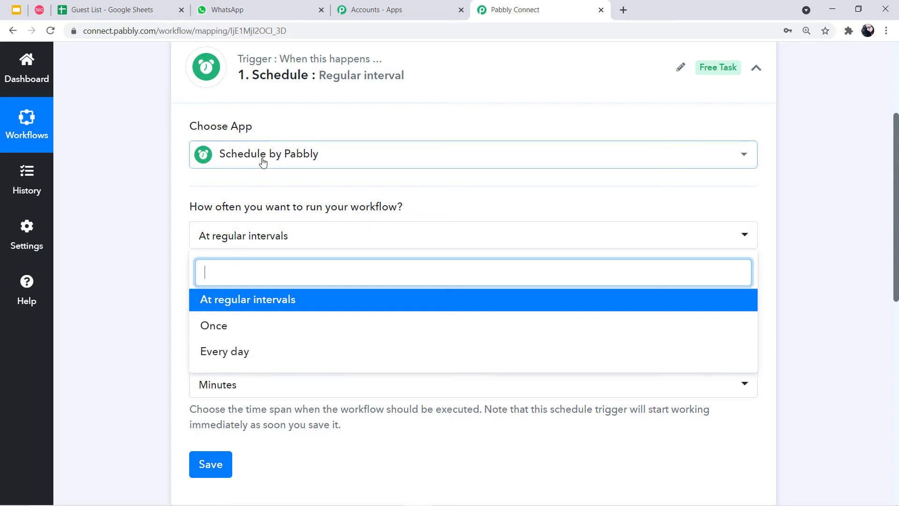
pyautogui.click(215, 326)
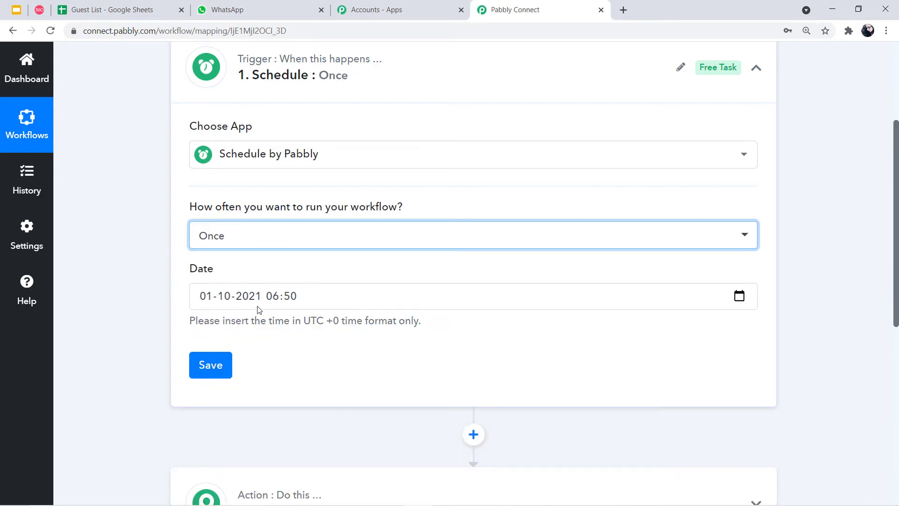
# Set the day of the trigger's run date to 20.
pyautogui.click(299, 301)
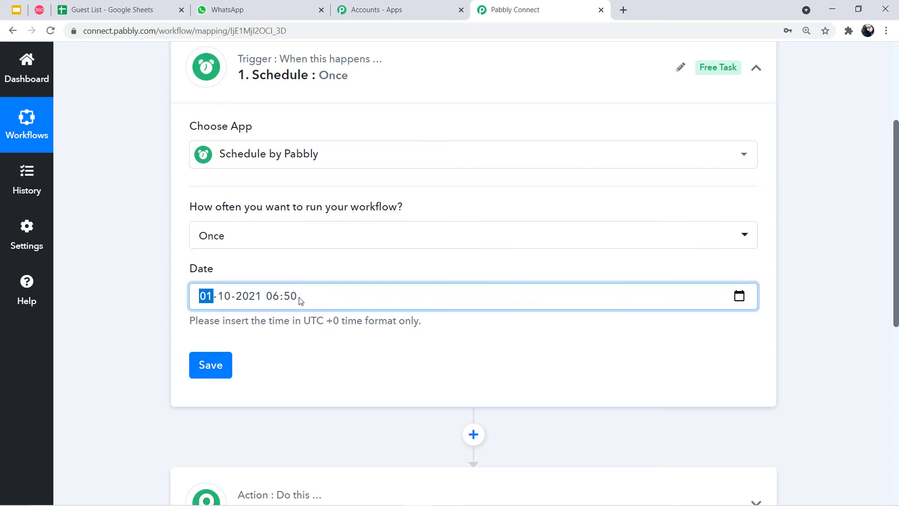
pyautogui.click(262, 300)
pyautogui.click(224, 301)
pyautogui.click(201, 296)
pyautogui.write('30')
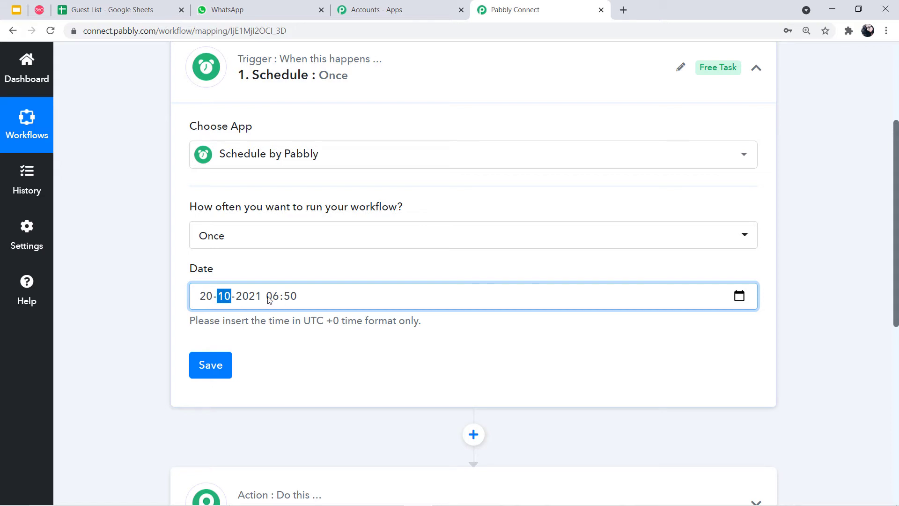
pyautogui.click(270, 299)
# Search for an IST to UTC converter in a new tab and look up 10 am IST on the World Time Buddy page.
pyautogui.click(620, 15)
pyautogui.click(596, 26)
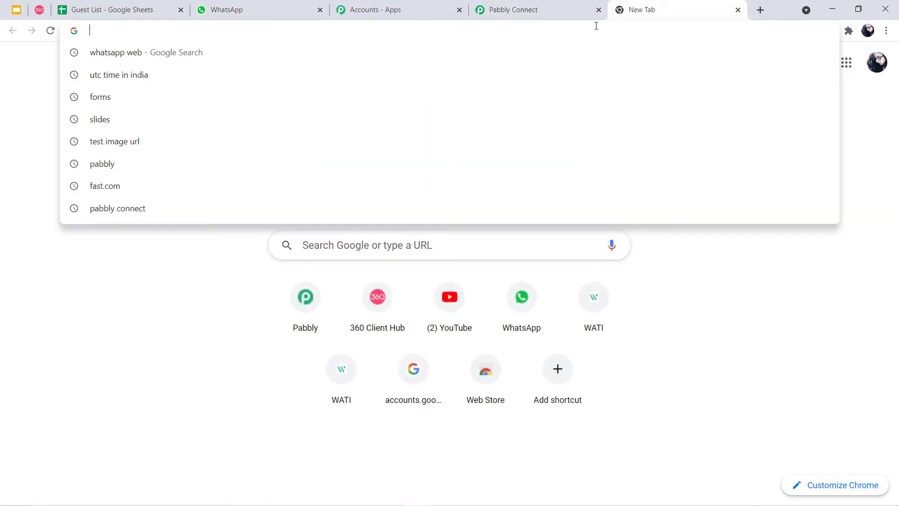
pyautogui.write('ist')
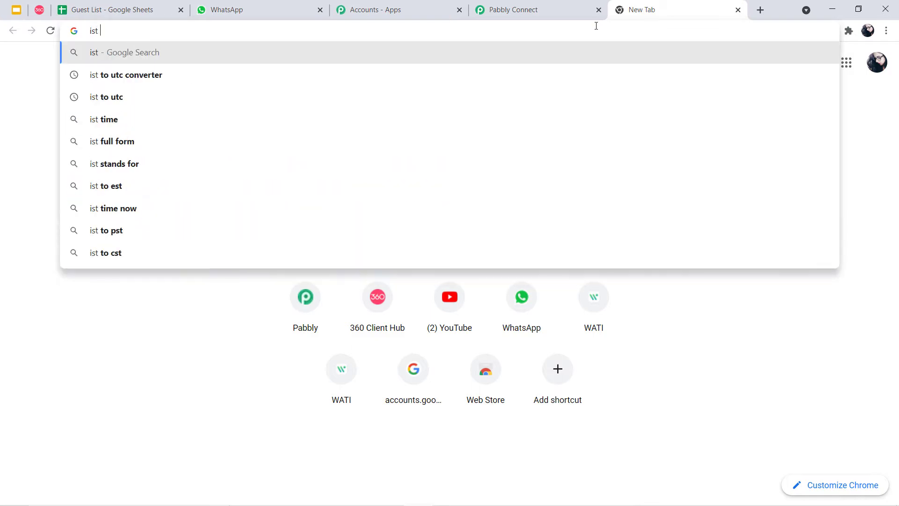
pyautogui.click(132, 78)
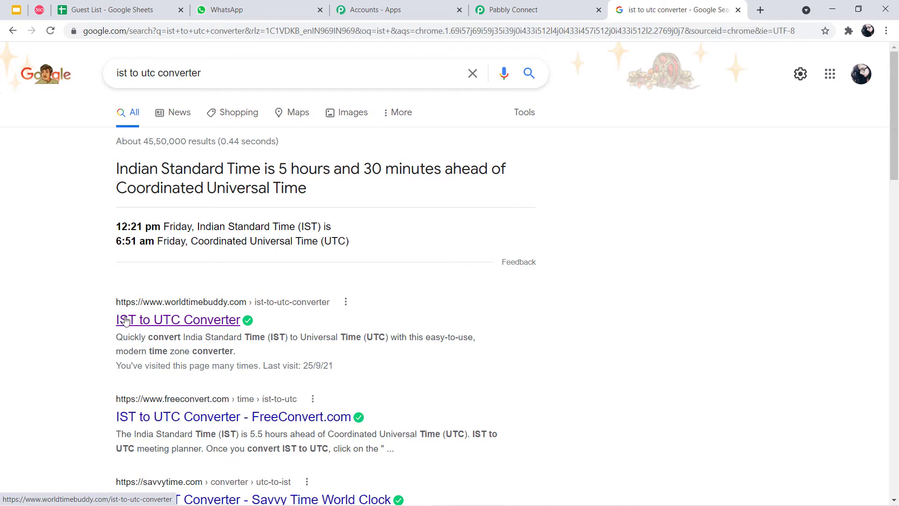
pyautogui.click(126, 320)
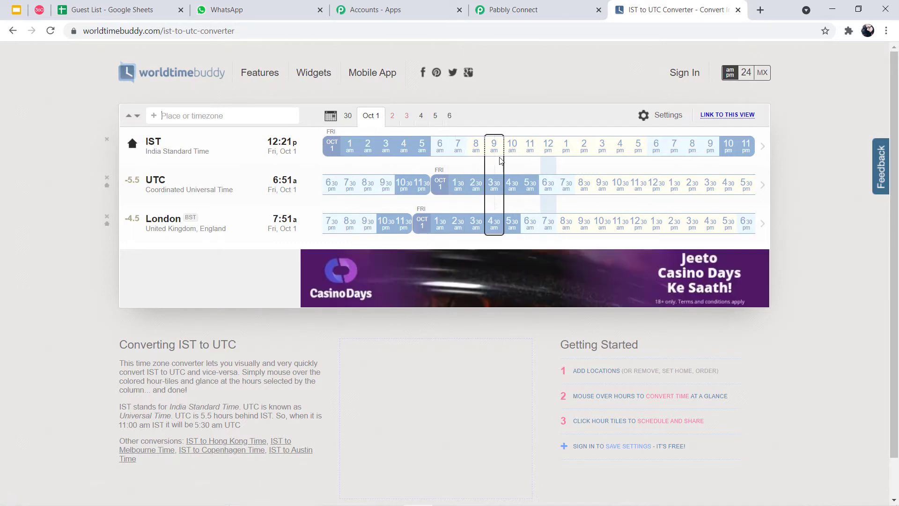
pyautogui.click(512, 161)
pyautogui.moveTo(514, 161); pyautogui.dragTo(515, 157)
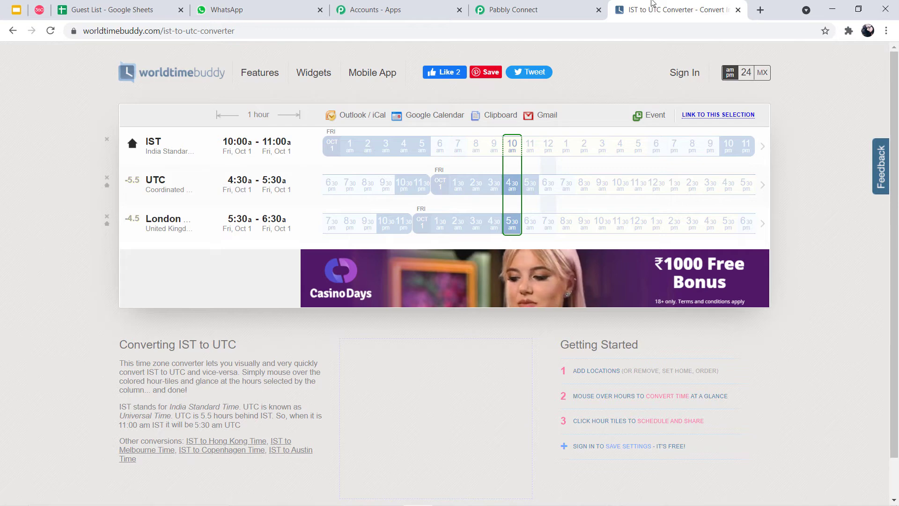
# Return to the Pabbly Connect workflow and set the trigger's run time to 04:30.
pyautogui.click(574, 4)
pyautogui.click(290, 298)
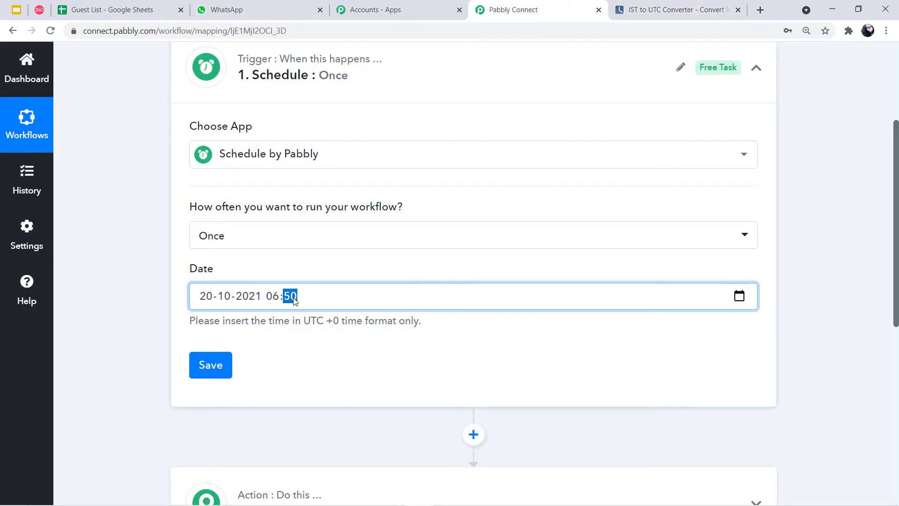
pyautogui.click(274, 296)
pyautogui.write('04:30')
# Save the one-time schedule trigger and dismiss the confirmation message.
pyautogui.scroll(4, 288, 310)
pyautogui.scroll(-1, 370, 305)
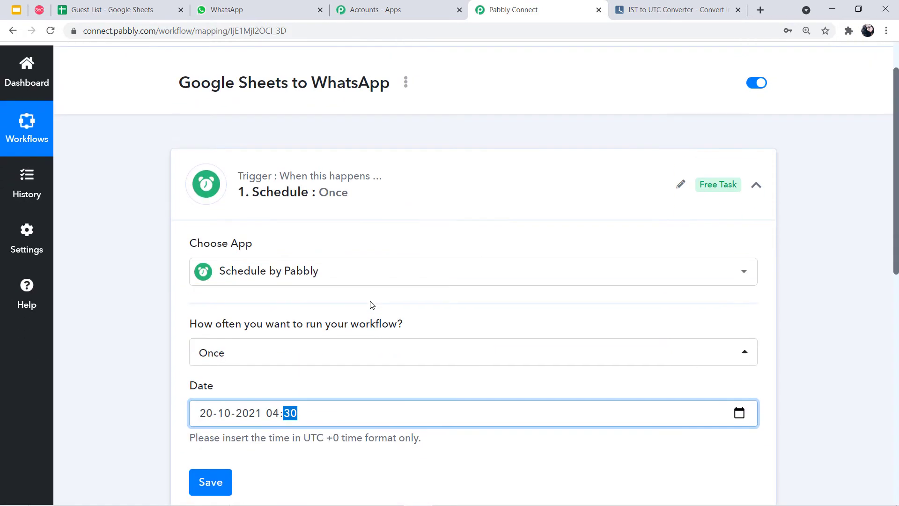
pyautogui.scroll(-2, 370, 305)
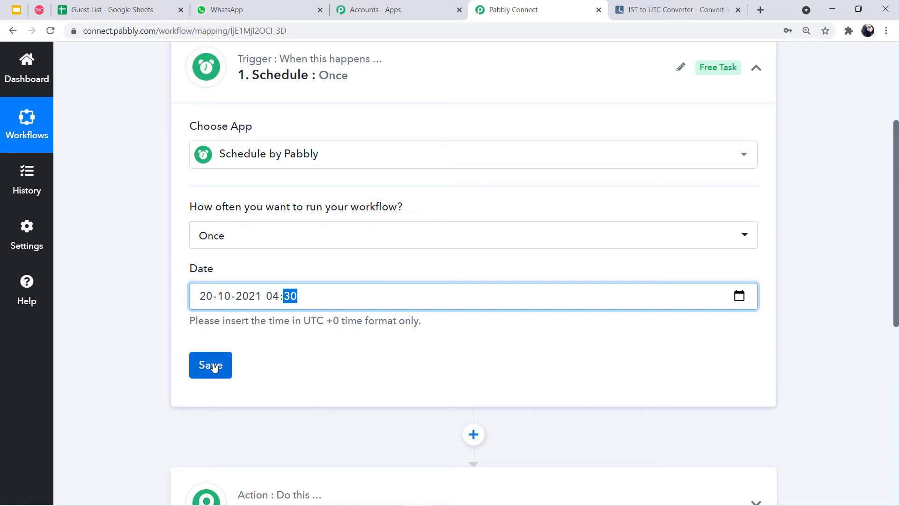
pyautogui.click(257, 236)
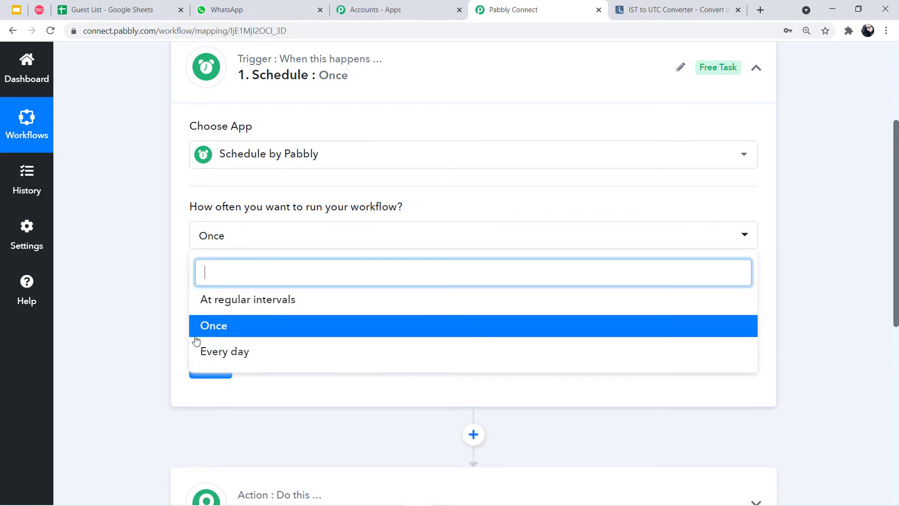
pyautogui.click(159, 320)
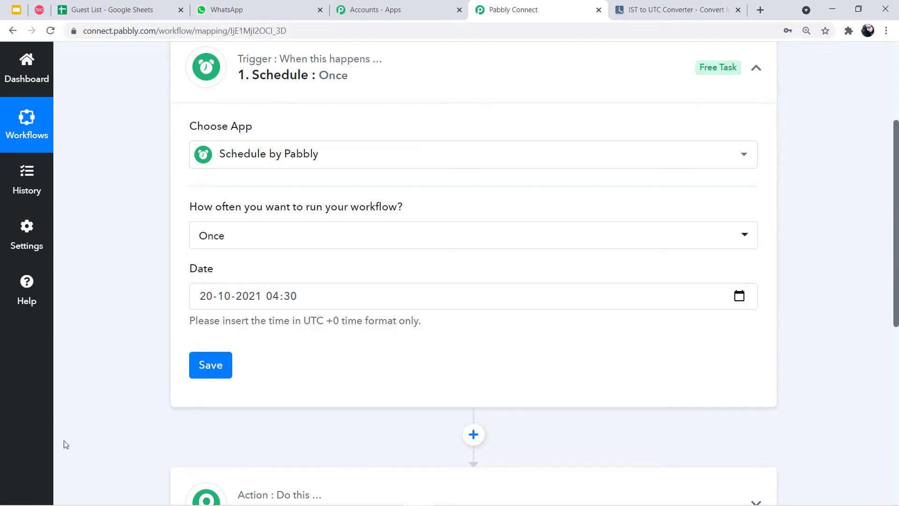
pyautogui.click(217, 363)
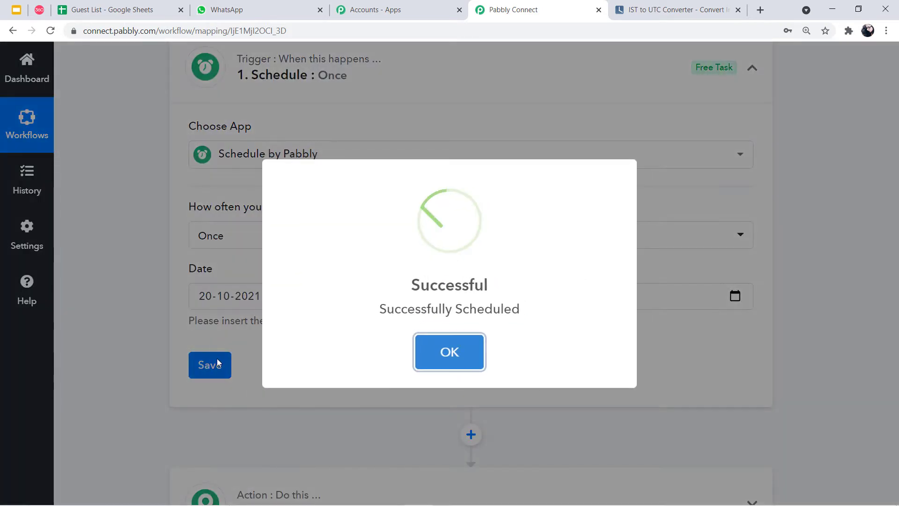
pyautogui.click(479, 341)
# Choose Google Sheets as the app for the workflow's second step, the action.
pyautogui.scroll(-5, 323, 346)
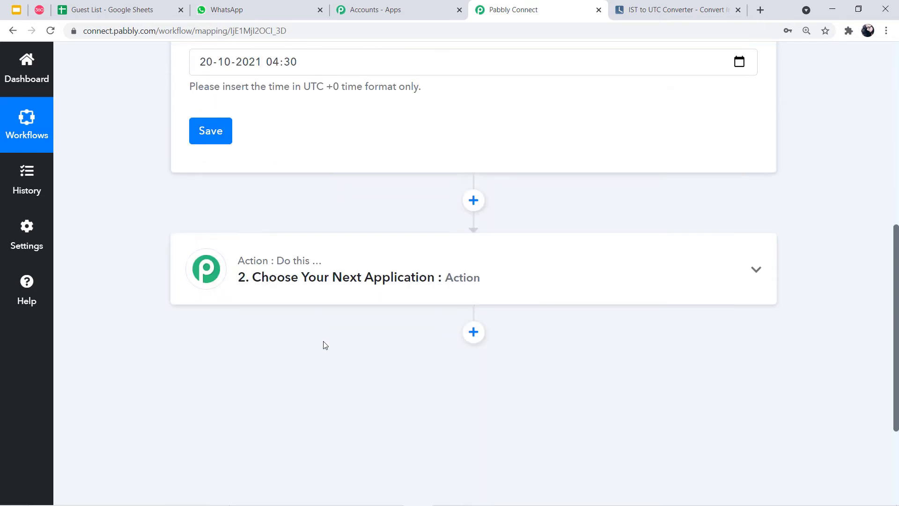
pyautogui.moveTo(281, 270)
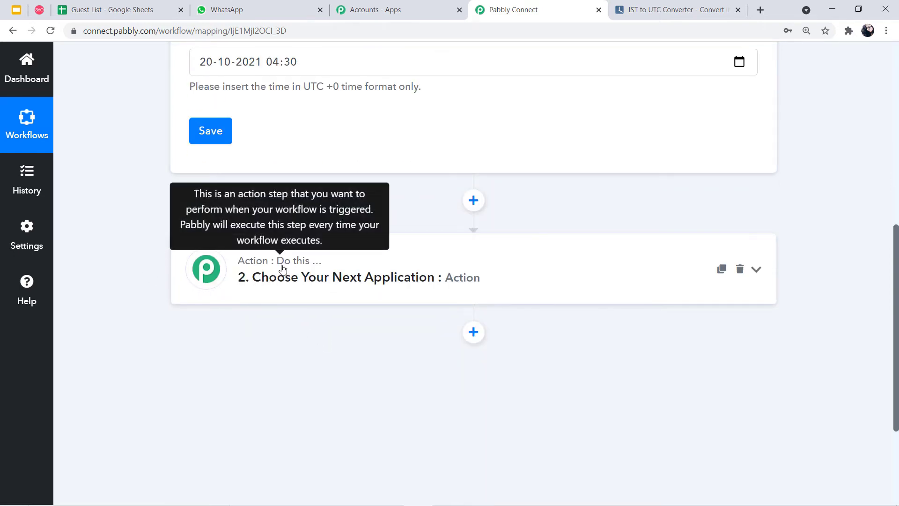
pyautogui.scroll(-1, 282, 268)
pyautogui.click(284, 222)
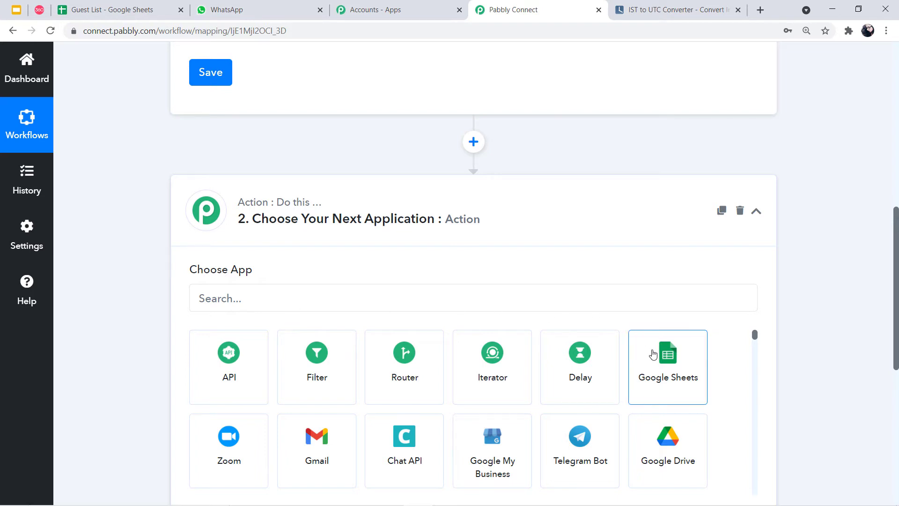
pyautogui.click(659, 369)
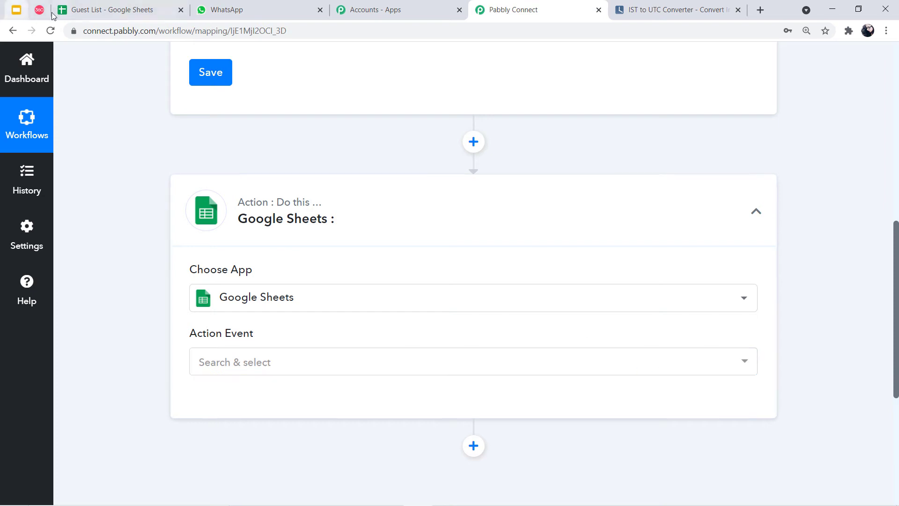
# Review the Guest List spreadsheet and set the Google Sheets action event to Get Row(s).
pyautogui.click(105, 9)
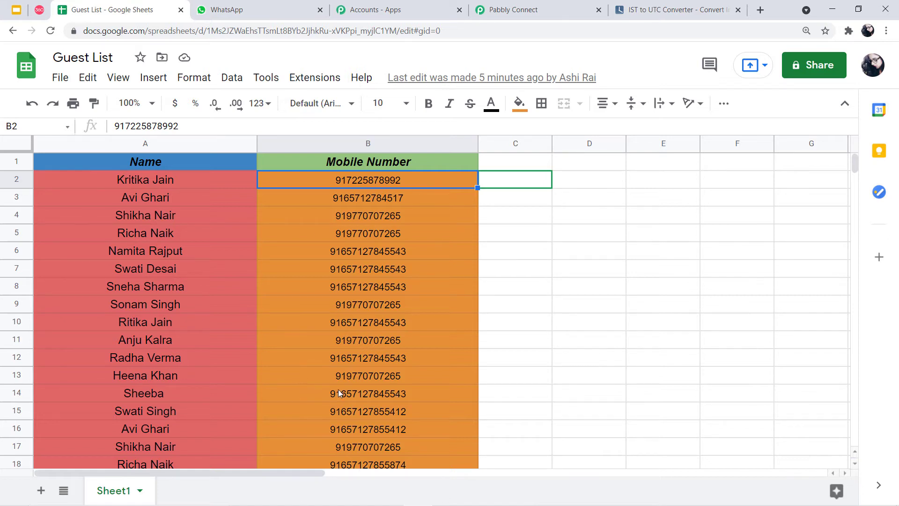
pyautogui.click(529, 10)
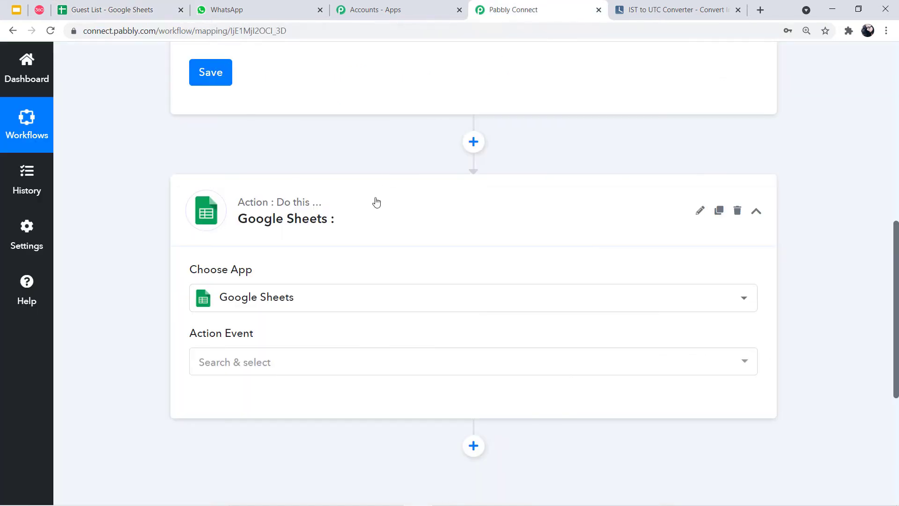
pyautogui.scroll(-1, 328, 253)
pyautogui.click(272, 302)
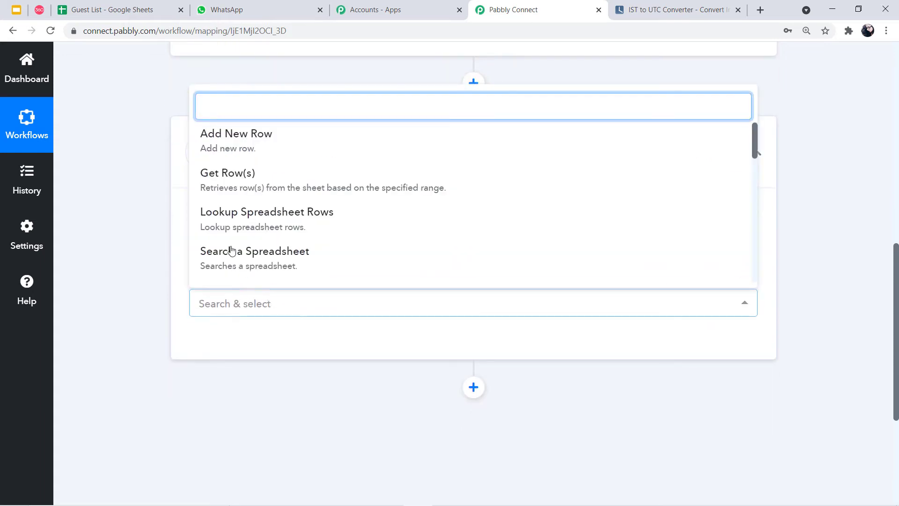
pyautogui.click(226, 182)
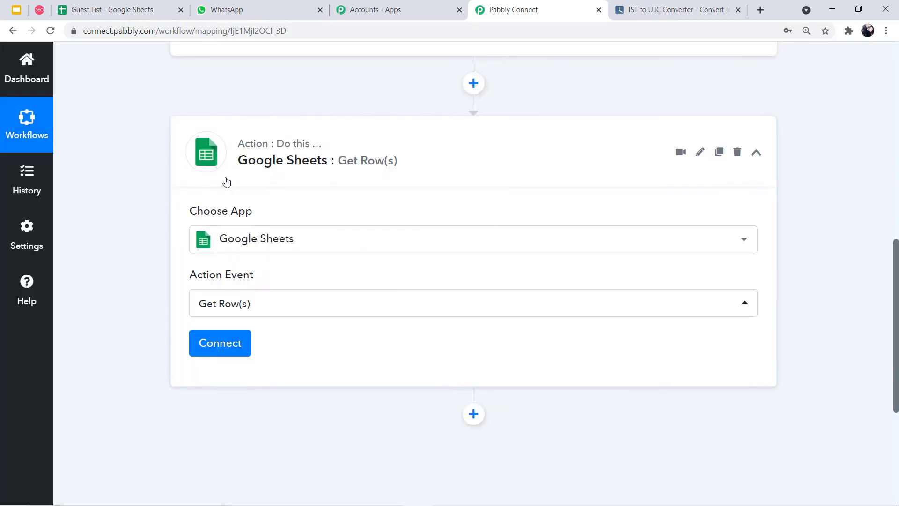
# Add a new Google Sheets connection, authorize access with the signed-in Google account, and dismiss the authorization message.
pyautogui.scroll(-1, 227, 197)
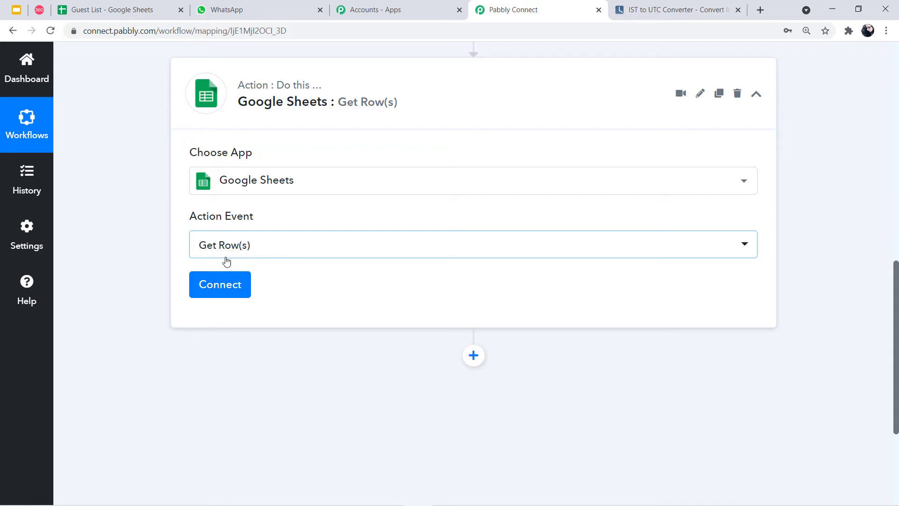
pyautogui.click(218, 284)
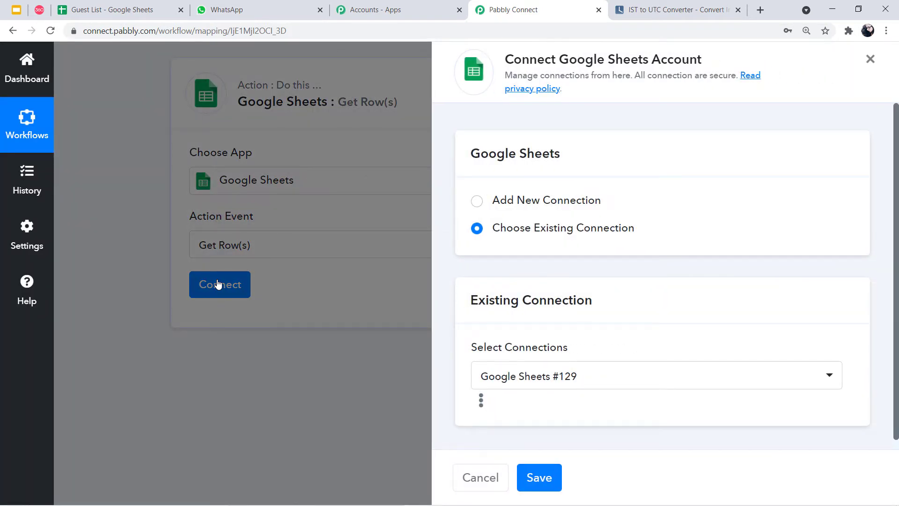
pyautogui.click(483, 204)
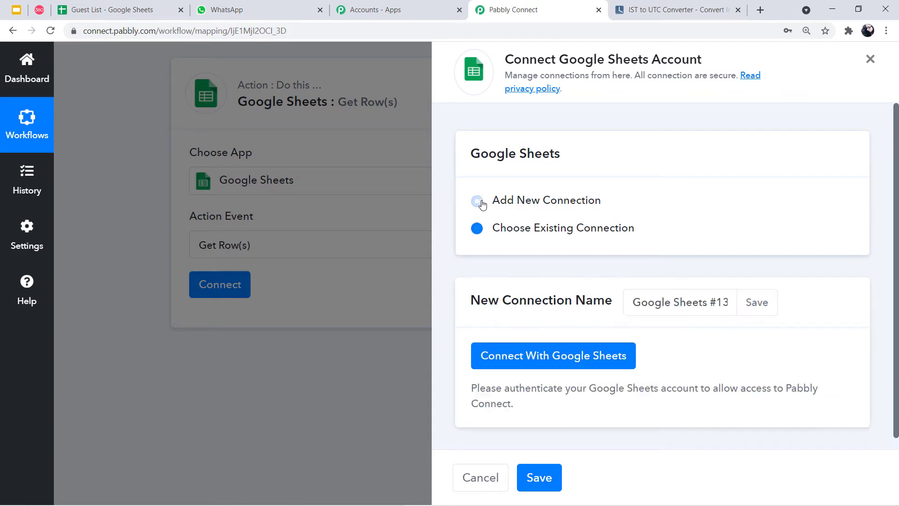
pyautogui.click(513, 358)
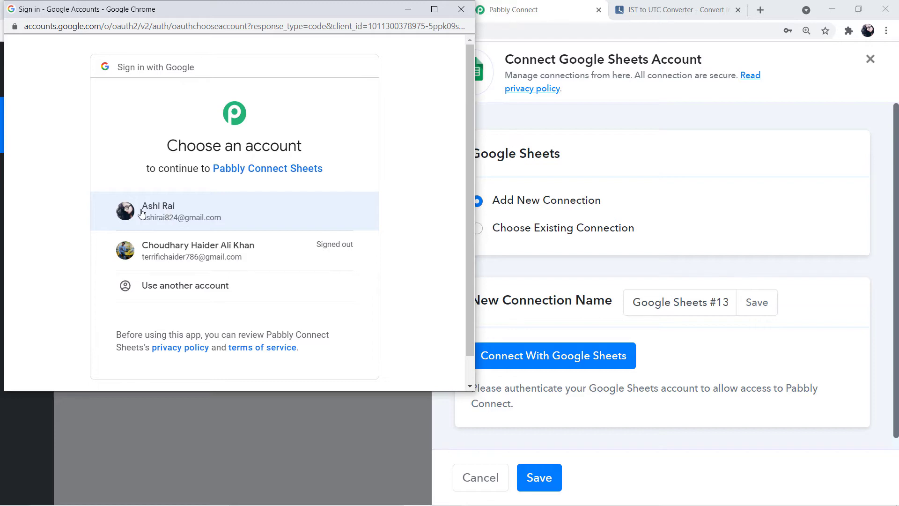
pyautogui.click(146, 213)
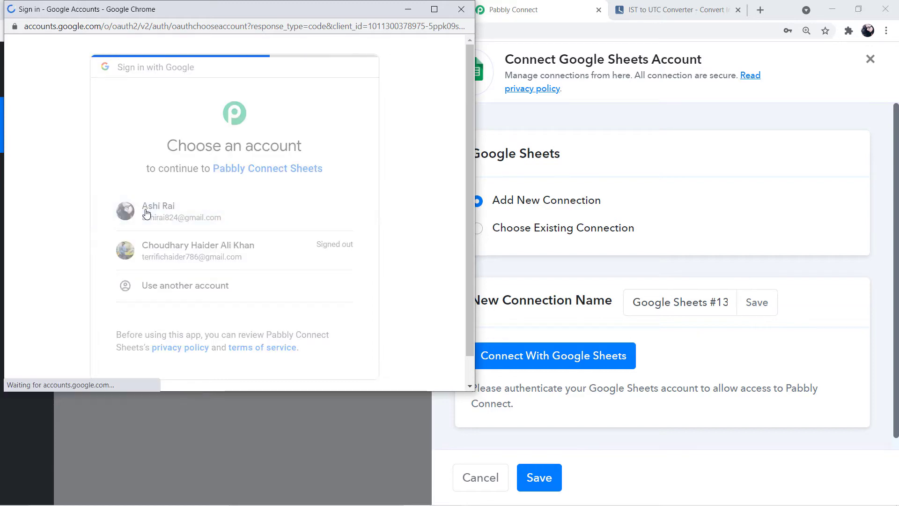
pyautogui.scroll(-3, 341, 351)
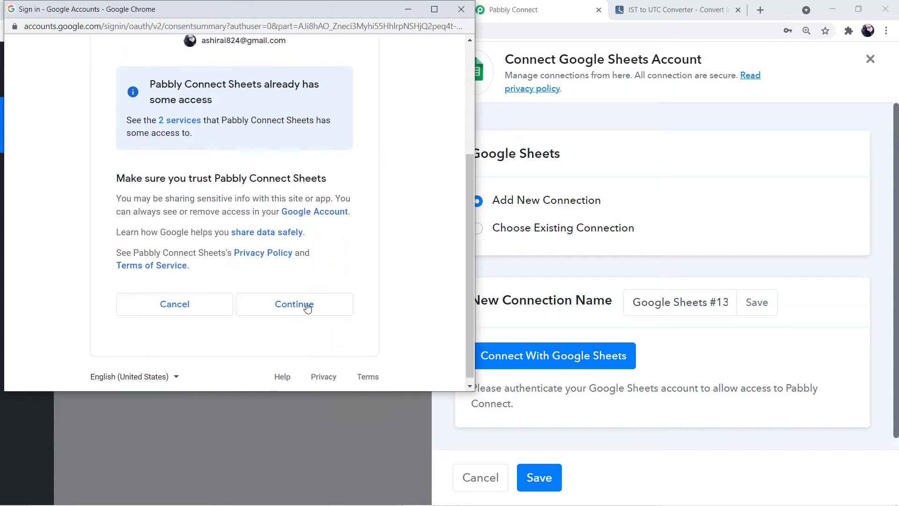
pyautogui.click(323, 303)
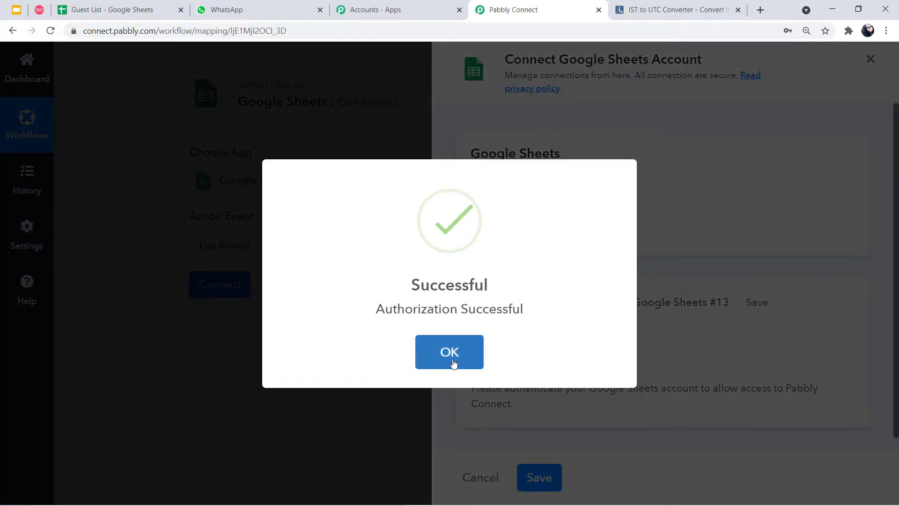
pyautogui.click(450, 354)
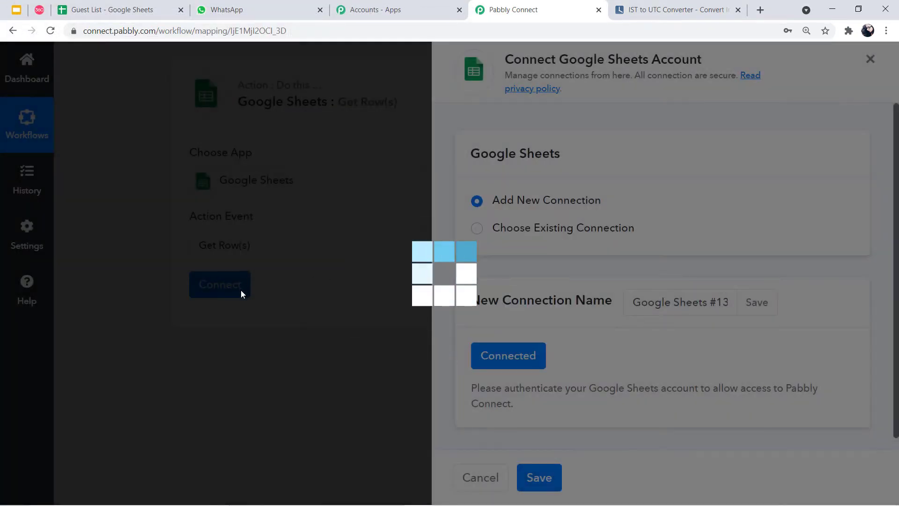
# Check the spreadsheet choices for the Get Row(s) action, keep Guest List, and compare it with the open spreadsheet's title.
pyautogui.scroll(-3, 243, 262)
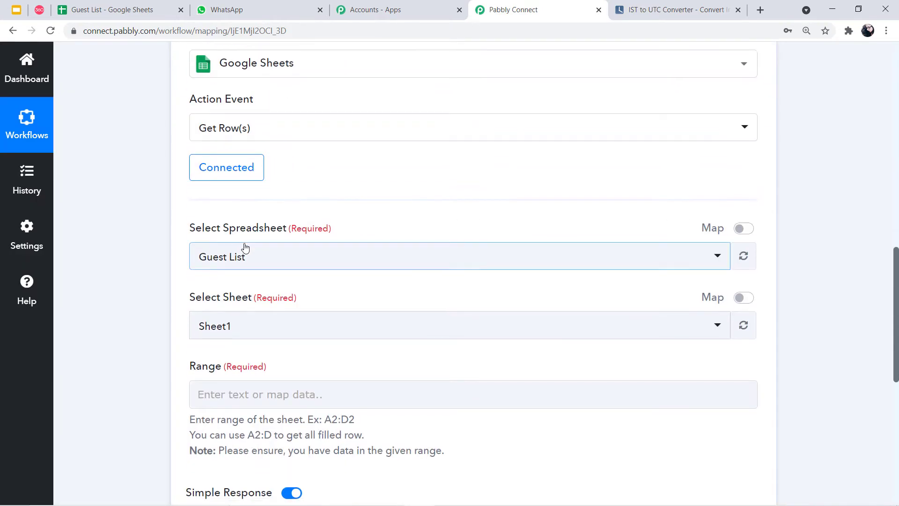
pyautogui.click(245, 255)
pyautogui.scroll(-3, 276, 375)
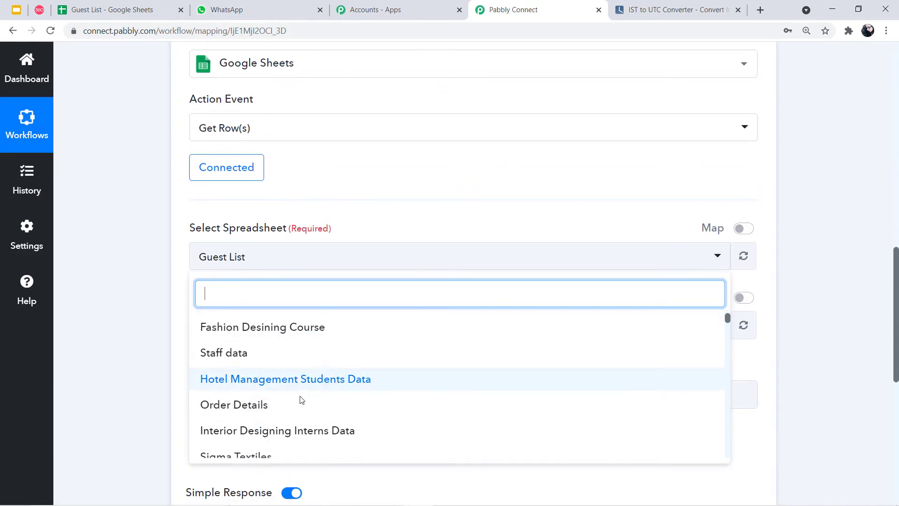
pyautogui.scroll(5, 301, 400)
pyautogui.click(362, 213)
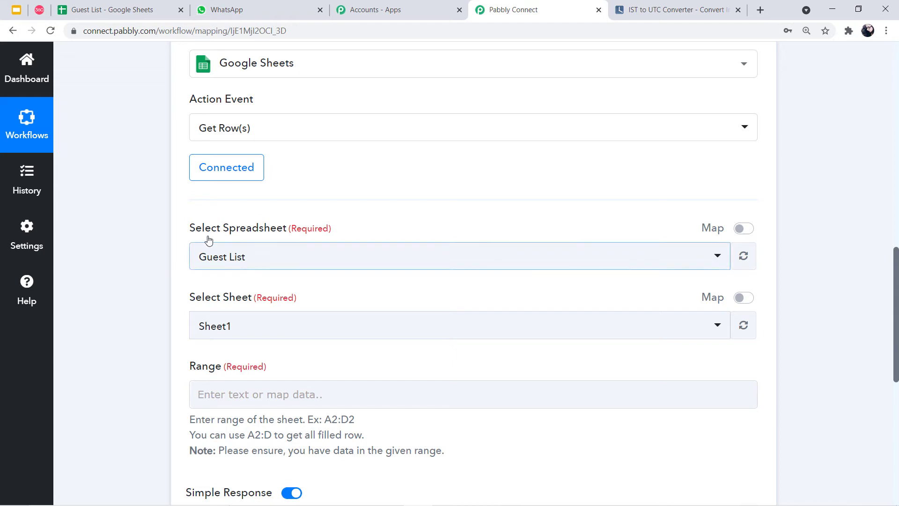
pyautogui.click(112, 10)
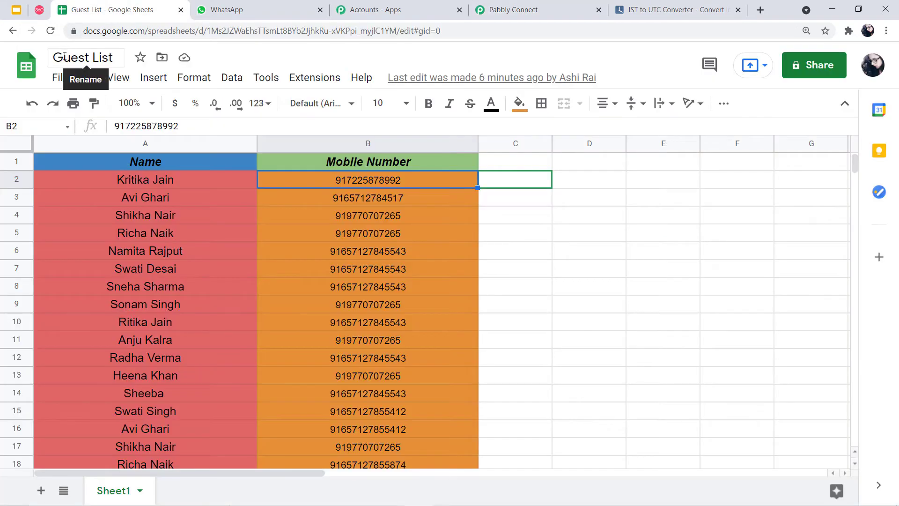
pyautogui.click(515, 10)
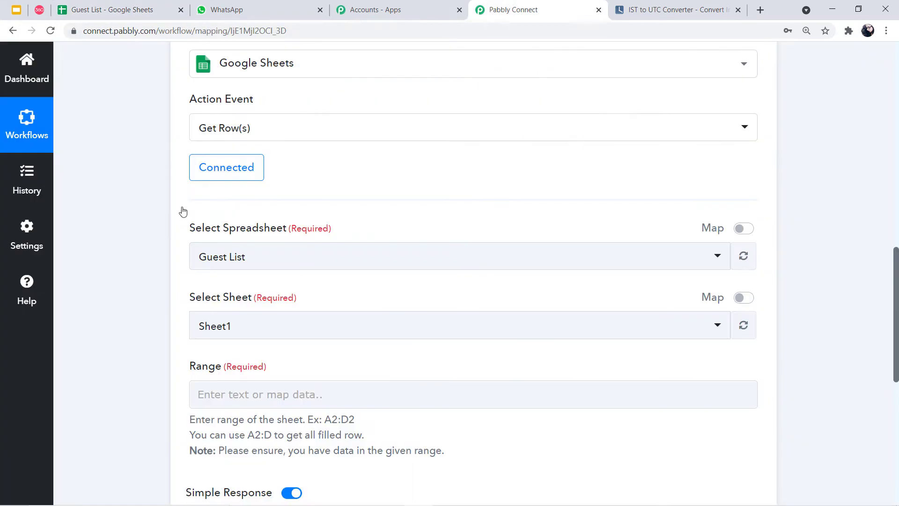
# Select Sheet1 as the sheet for the Get Row(s) action and compare it with the sheet name in Guest List.
pyautogui.scroll(-1, 230, 258)
pyautogui.click(231, 264)
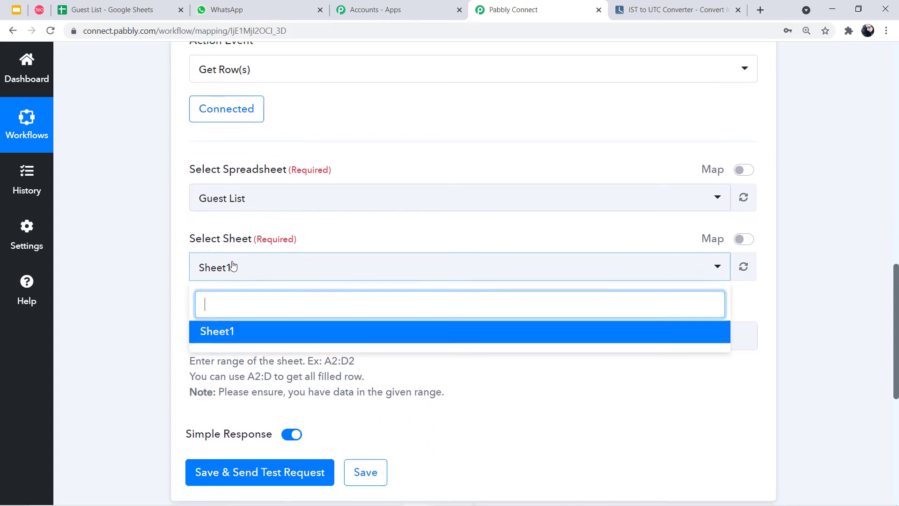
pyautogui.click(231, 331)
pyautogui.click(103, 11)
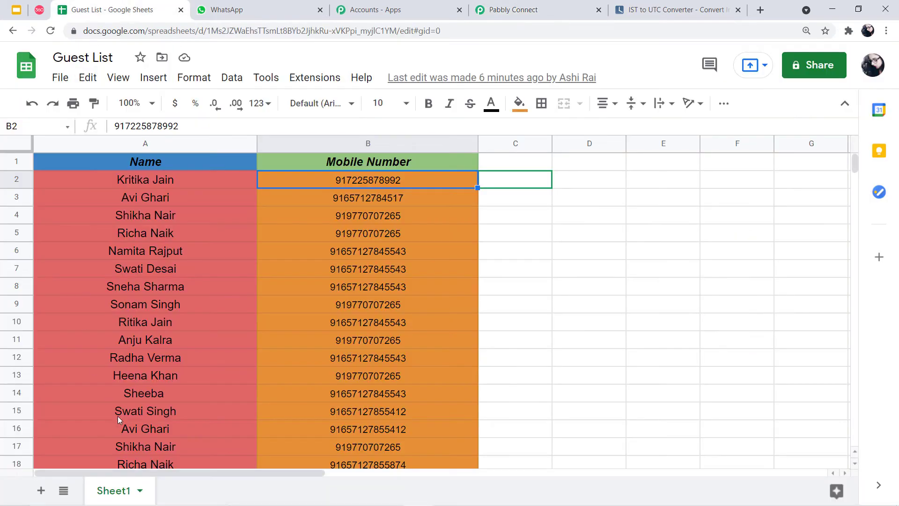
pyautogui.click(523, 5)
pyautogui.scroll(-1, 206, 300)
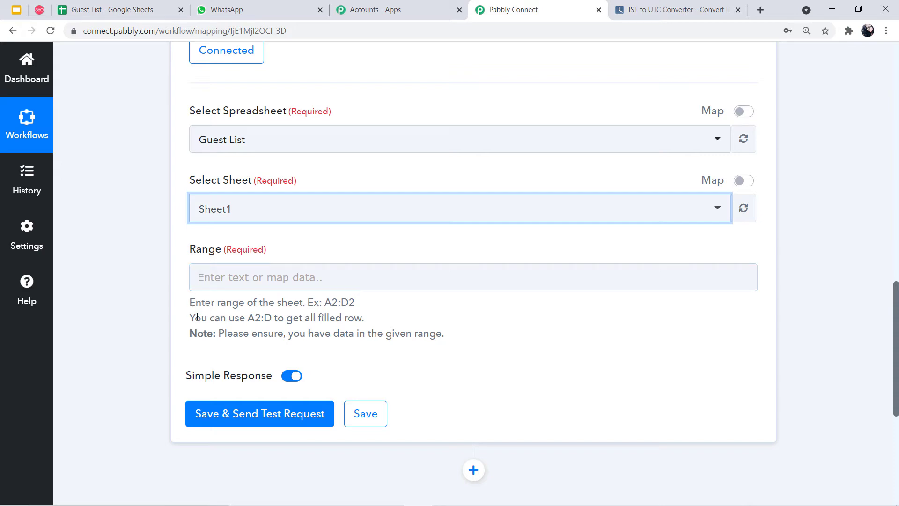
# Examine the guest list from the first name in A2 down to the last filled row to determine the data range.
pyautogui.click(108, 10)
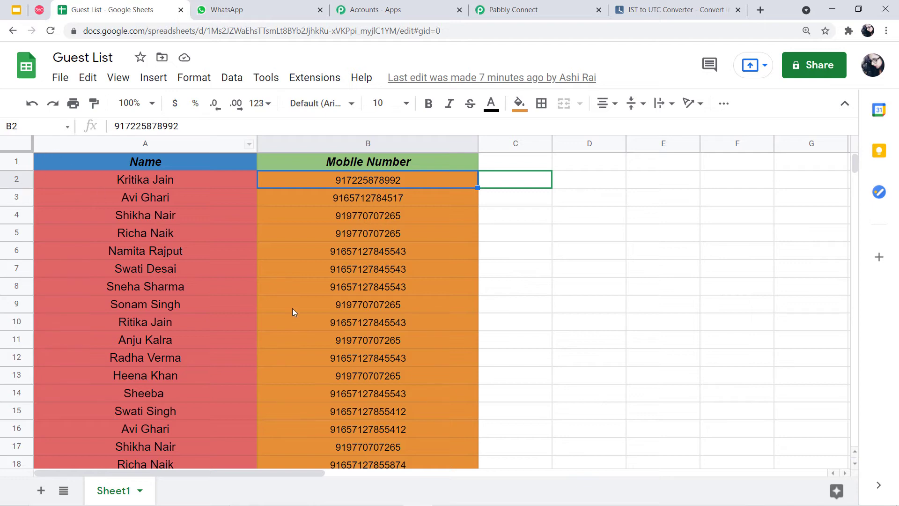
pyautogui.scroll(-5, 462, 445)
pyautogui.scroll(5, 408, 342)
pyautogui.click(40, 173)
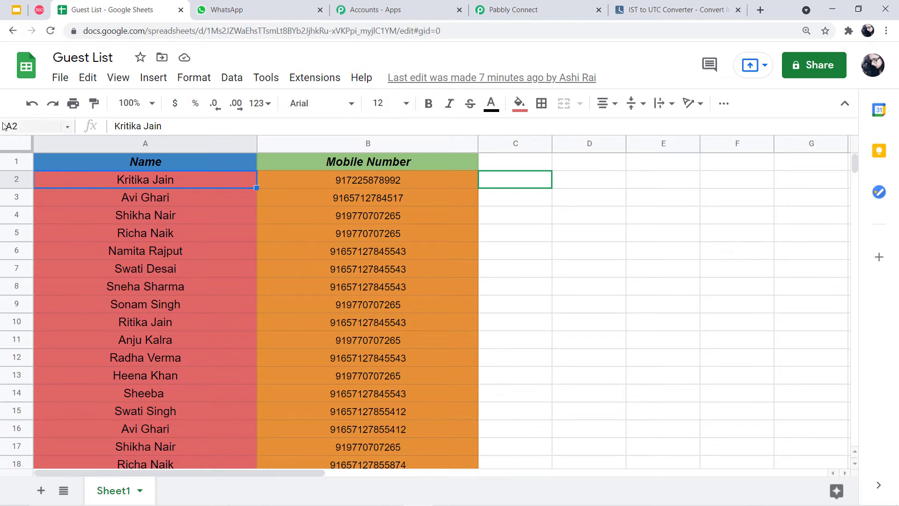
pyautogui.click(378, 452)
pyautogui.click(380, 465)
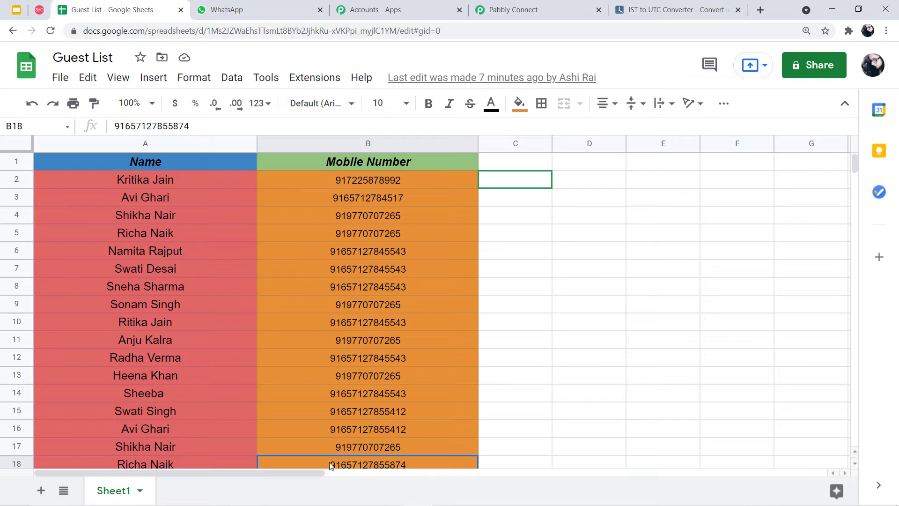
pyautogui.scroll(-1, 331, 463)
pyautogui.scroll(1, 294, 449)
pyautogui.scroll(-3, 294, 462)
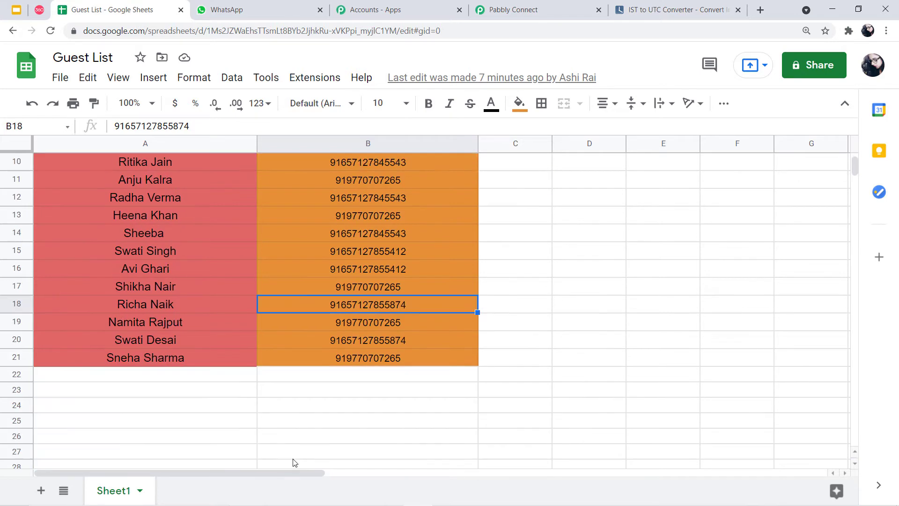
pyautogui.scroll(-2, 294, 463)
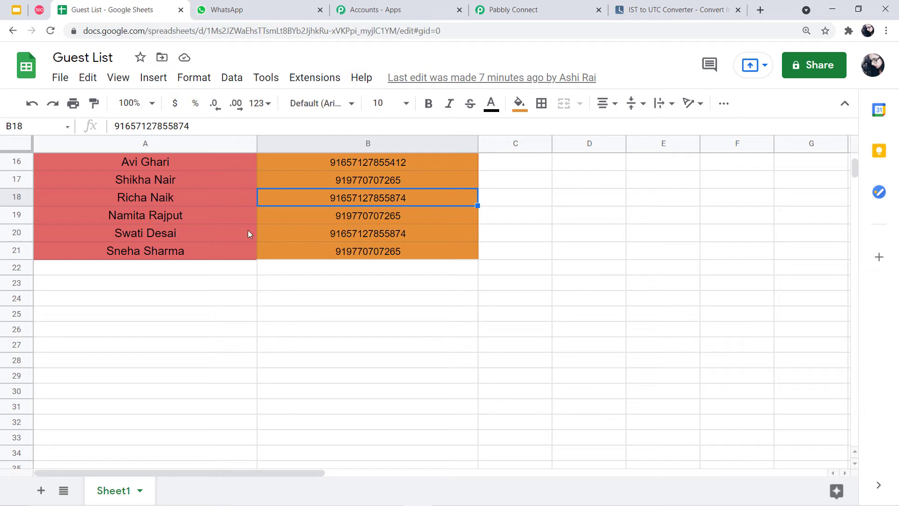
pyautogui.scroll(3, 235, 302)
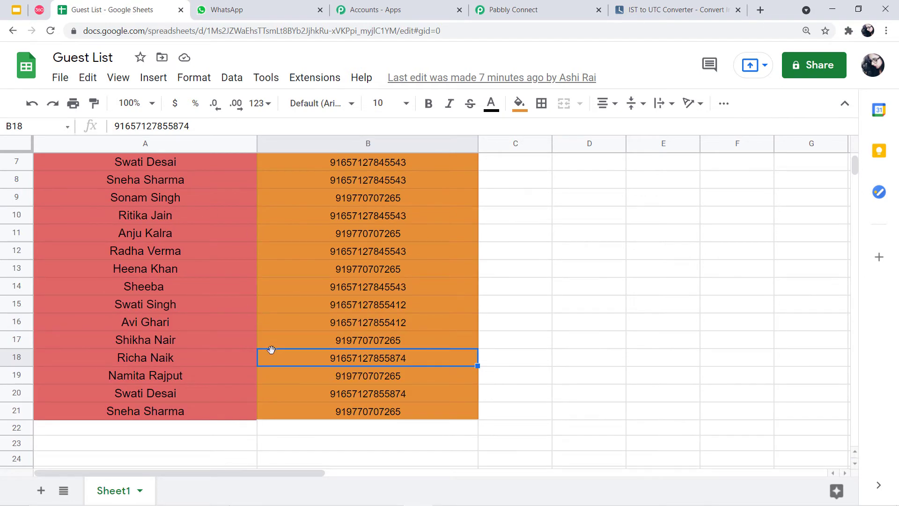
pyautogui.scroll(2, 221, 378)
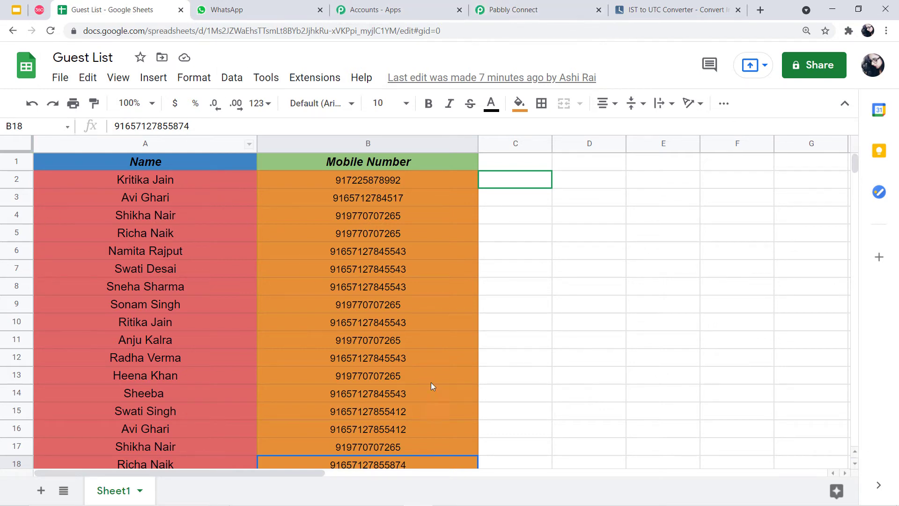
# Check the Range field's format hints and the available sheets, and compare them with the first guest row, cells A2 and B2, in Guest List.
pyautogui.click(503, 11)
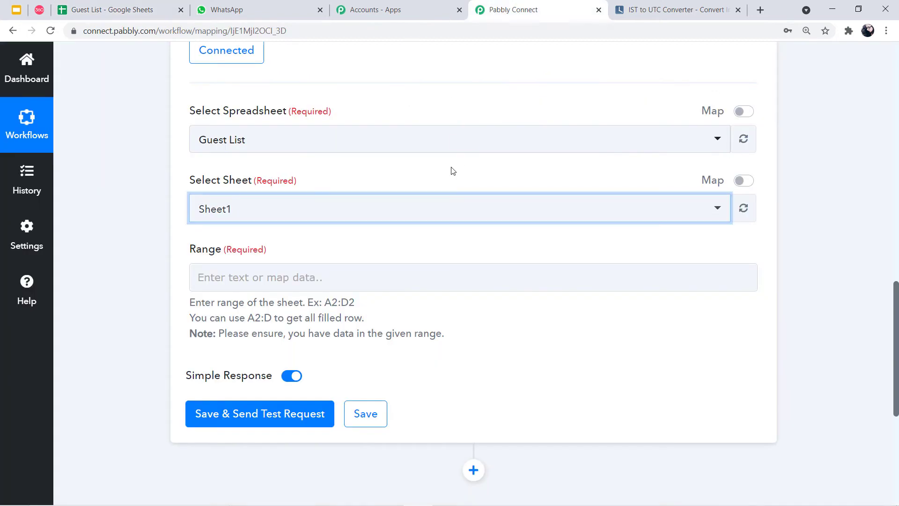
pyautogui.scroll(-1, 281, 225)
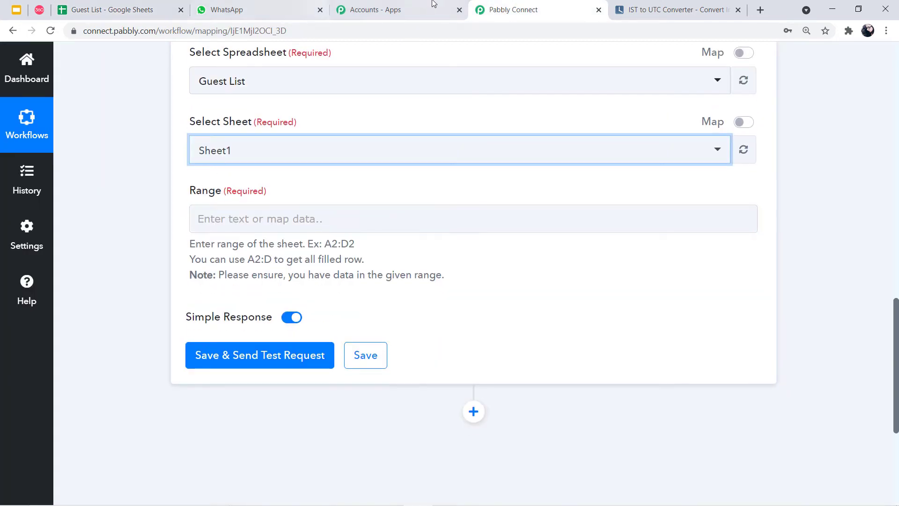
pyautogui.click(352, 11)
pyautogui.click(93, 9)
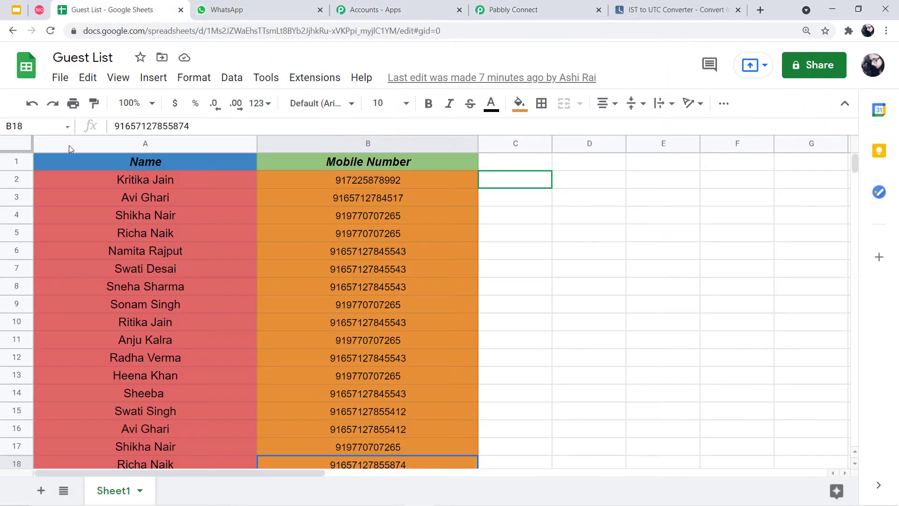
pyautogui.click(44, 181)
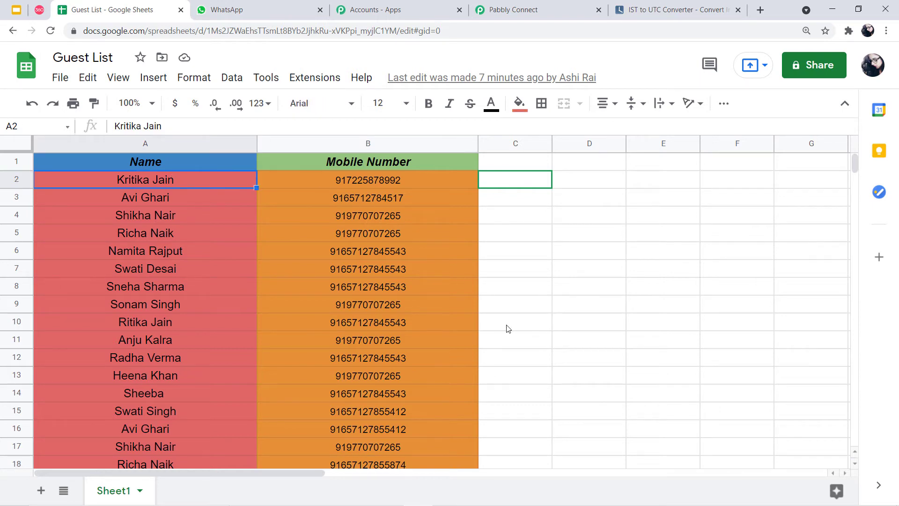
pyautogui.click(389, 179)
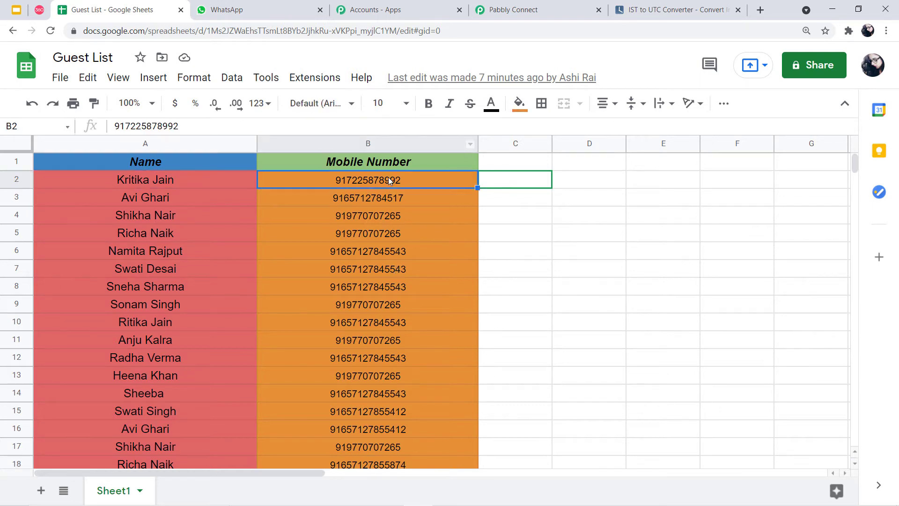
pyautogui.click(501, 5)
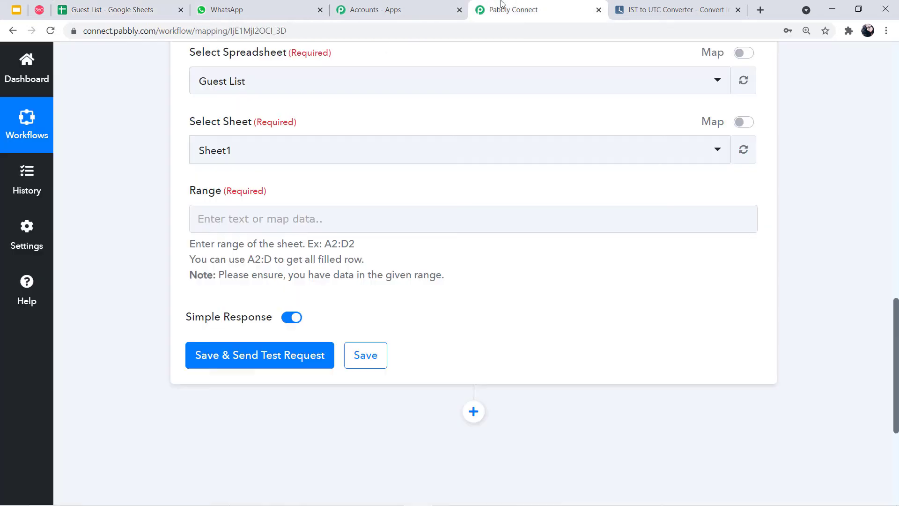
pyautogui.click(279, 154)
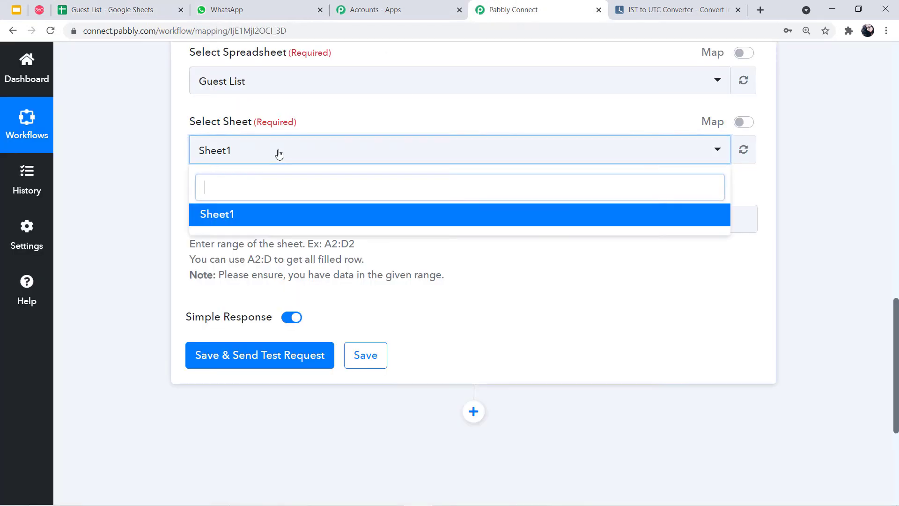
pyautogui.click(462, 288)
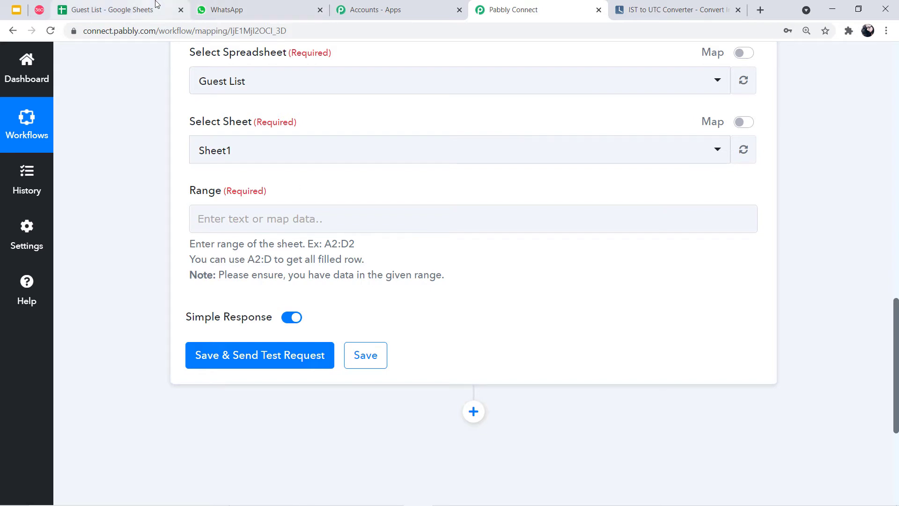
pyautogui.click(112, 9)
pyautogui.click(66, 179)
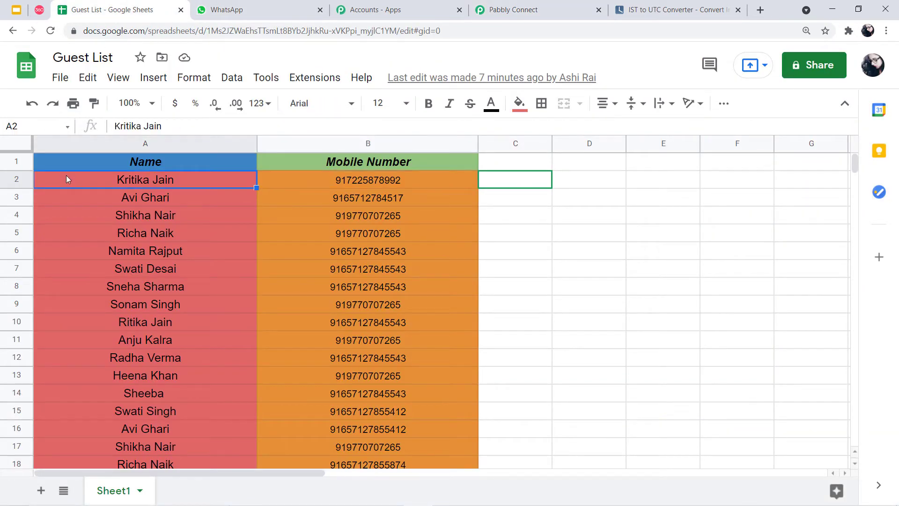
pyautogui.click(300, 177)
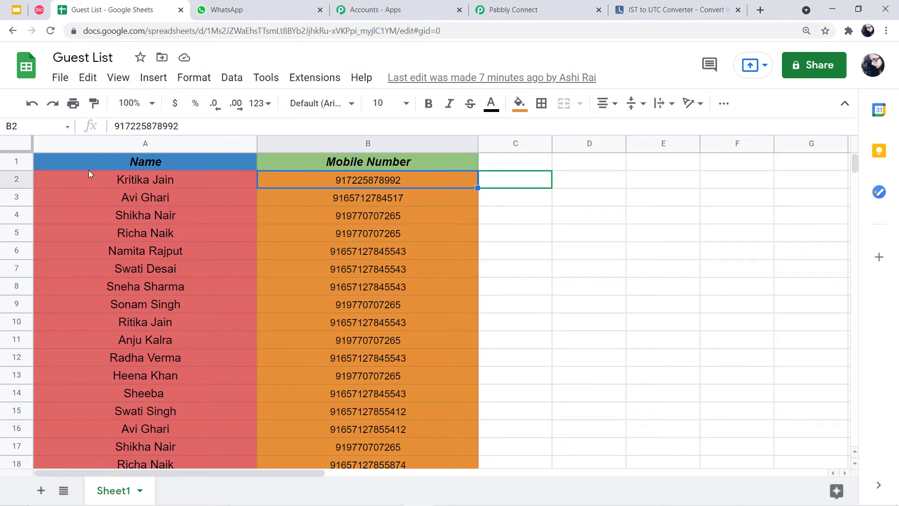
# Set the Get Row(s) range to A2:B in Pabbly Connect so all filled guest rows are covered.
pyautogui.click(514, 9)
pyautogui.click(244, 213)
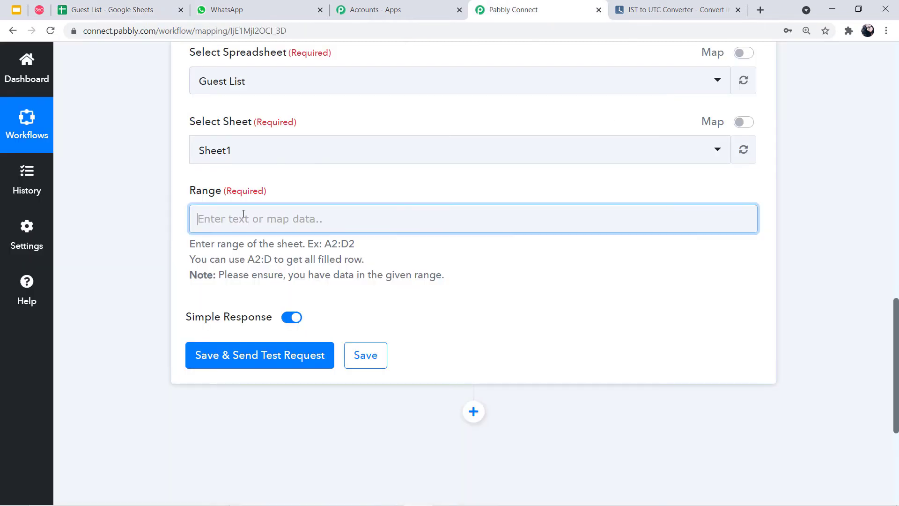
pyautogui.write('A')
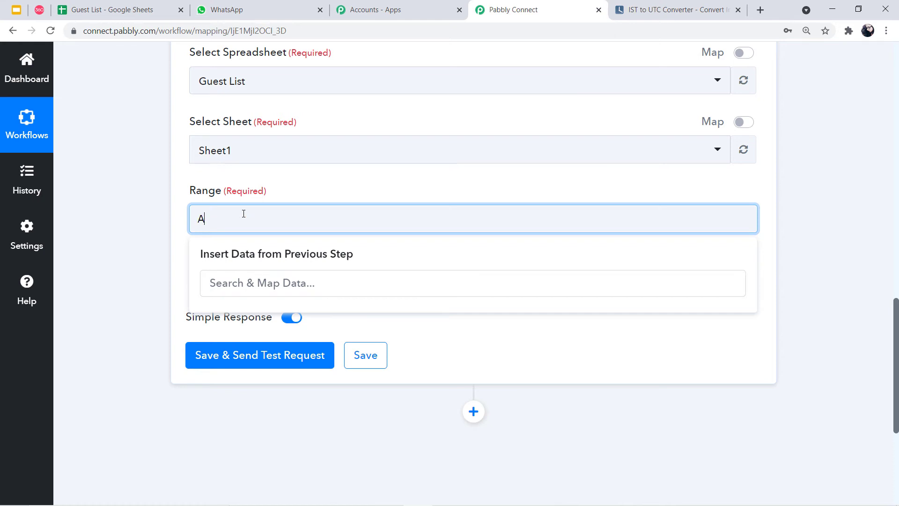
pyautogui.write('2;')
pyautogui.press('BackSpace')
pyautogui.write(':B')
# Compare the A2:B range with the filled name and mobile number rows in Guest List, down to the last entry.
pyautogui.click(112, 9)
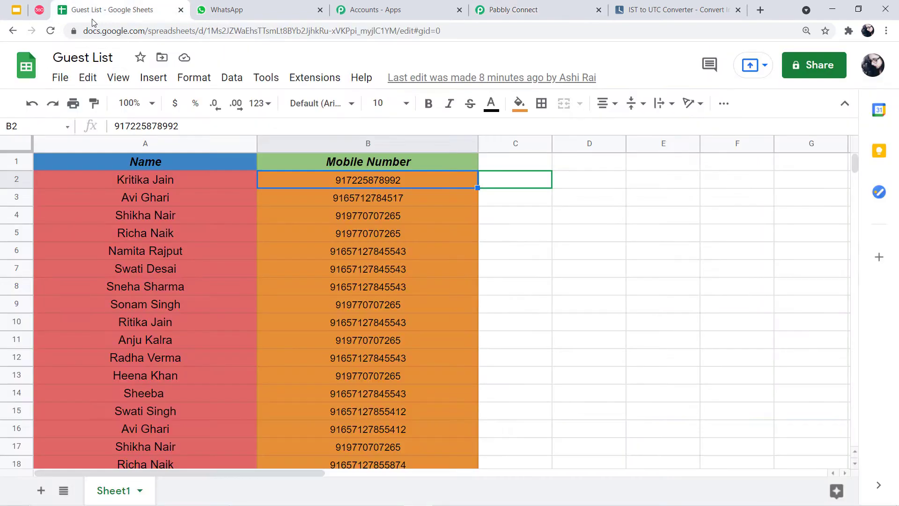
pyautogui.moveTo(91, 171); pyautogui.dragTo(523, 471)
pyautogui.scroll(-3, 523, 471)
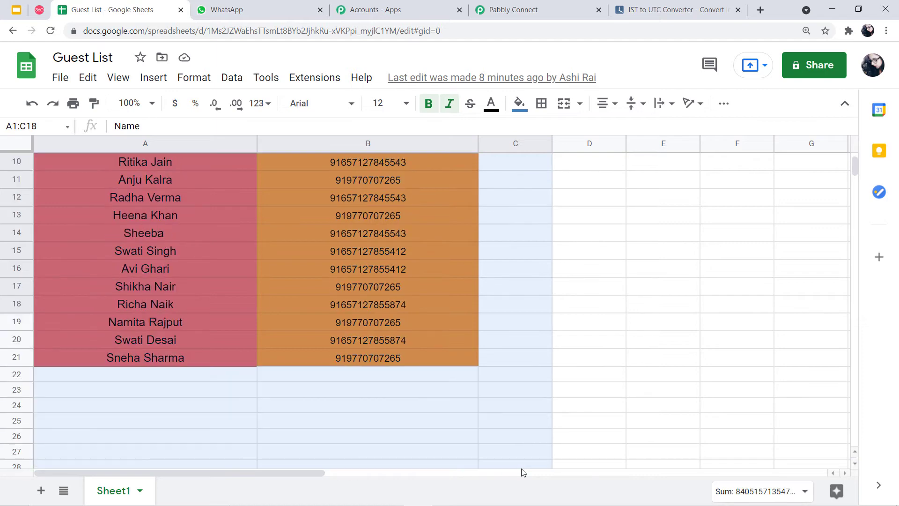
pyautogui.click(543, 9)
pyautogui.click(146, 258)
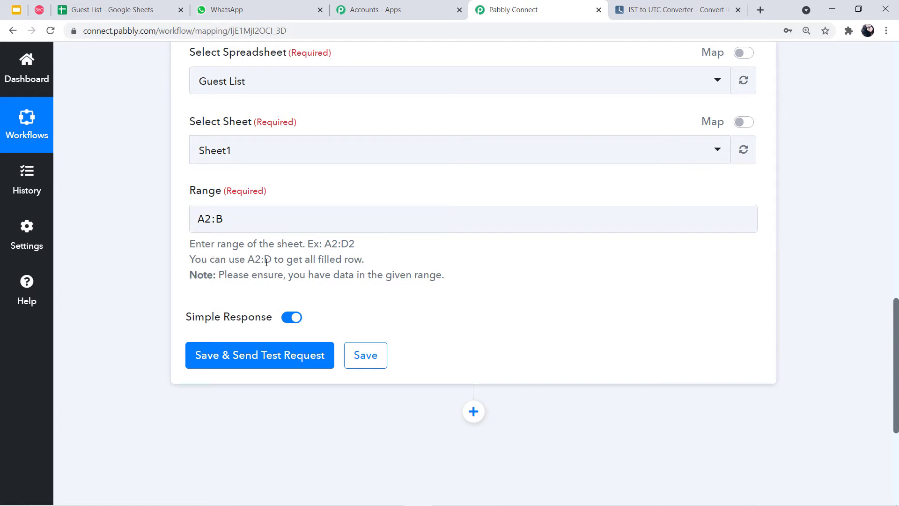
pyautogui.click(186, 9)
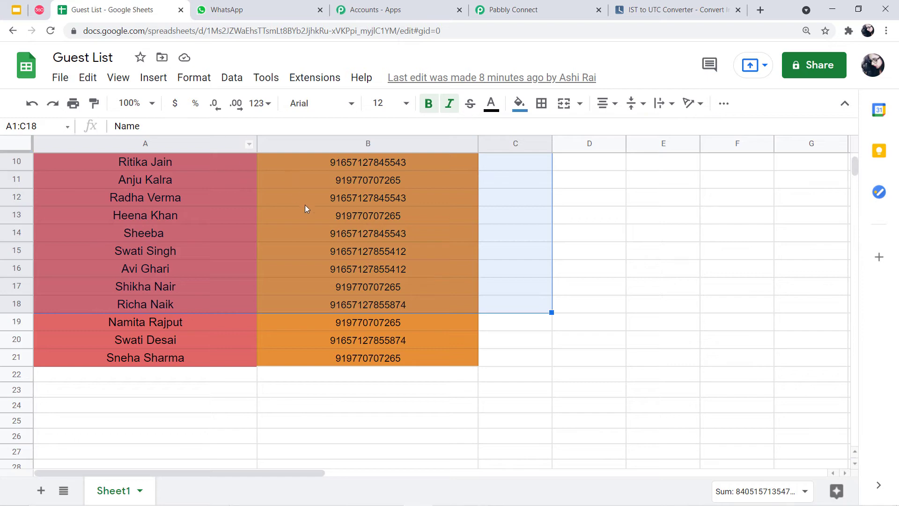
pyautogui.click(566, 4)
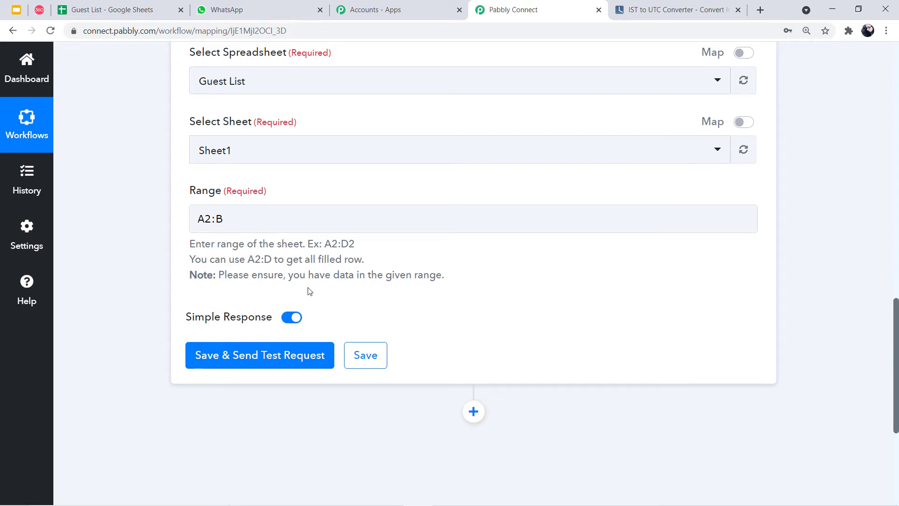
# Turn off Simple Response for the Get Row(s) action, then save it and send a test request.
pyautogui.scroll(-1, 287, 322)
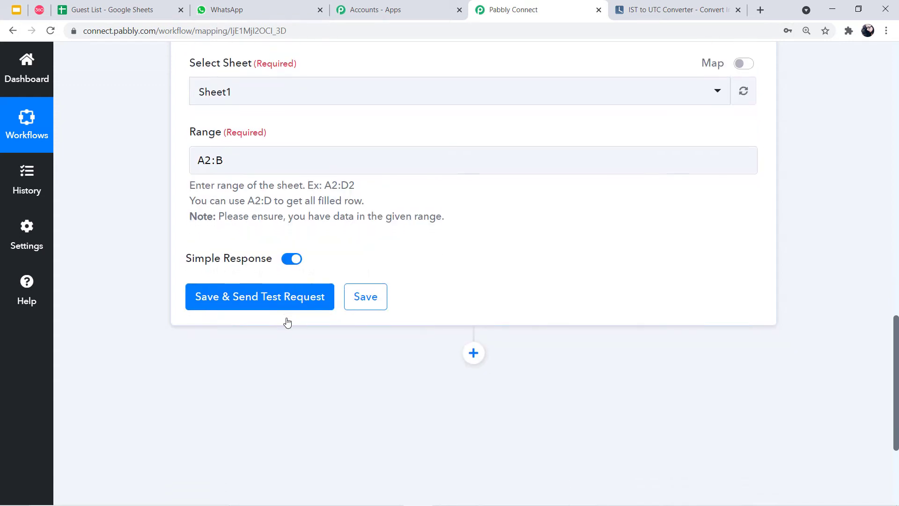
pyautogui.click(287, 267)
pyautogui.click(226, 299)
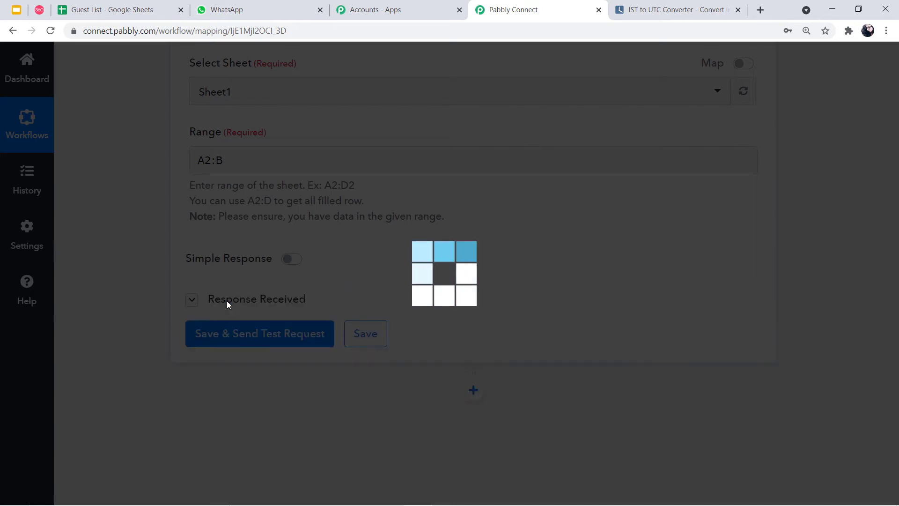
# Enlarge the Response Result value and compare its entries with Guest List from cell A2 to the last filled row.
pyautogui.scroll(-3, 227, 303)
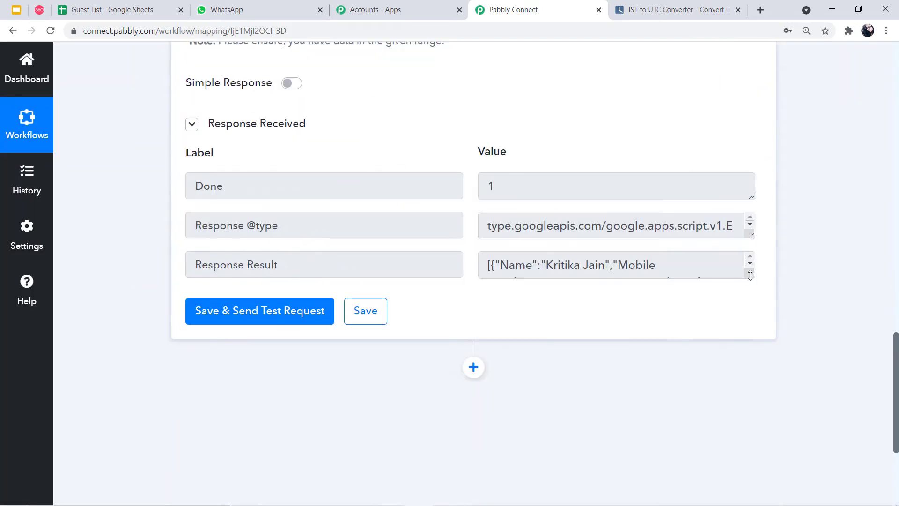
pyautogui.moveTo(750, 275); pyautogui.dragTo(749, 501)
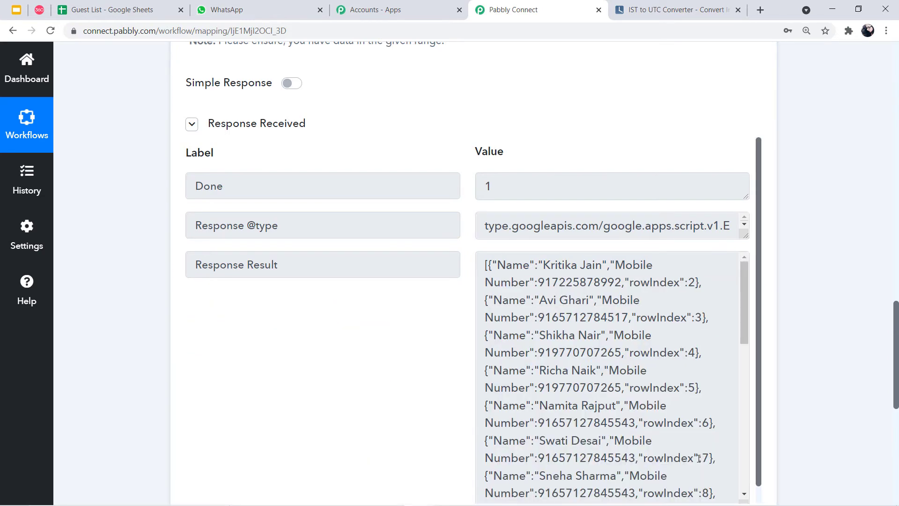
pyautogui.scroll(-5, 534, 317)
pyautogui.scroll(-4, 534, 317)
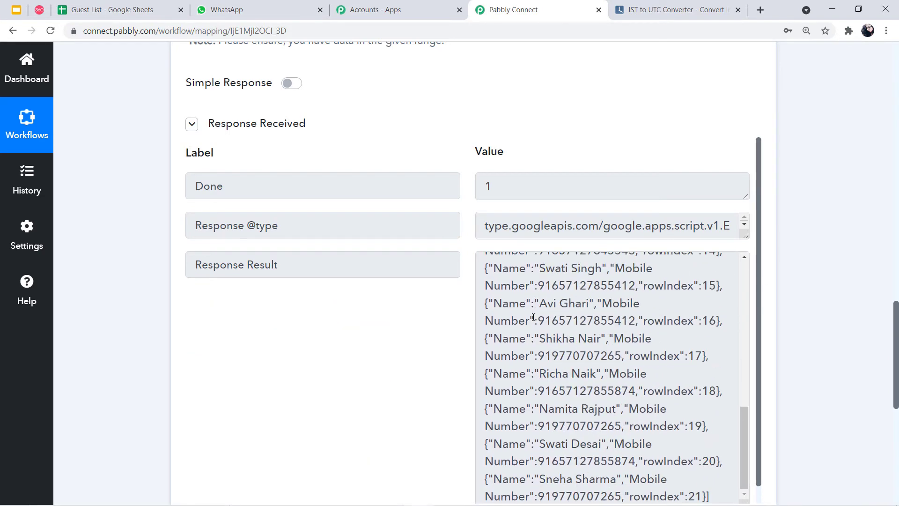
pyautogui.click(121, 9)
pyautogui.scroll(3, 120, 200)
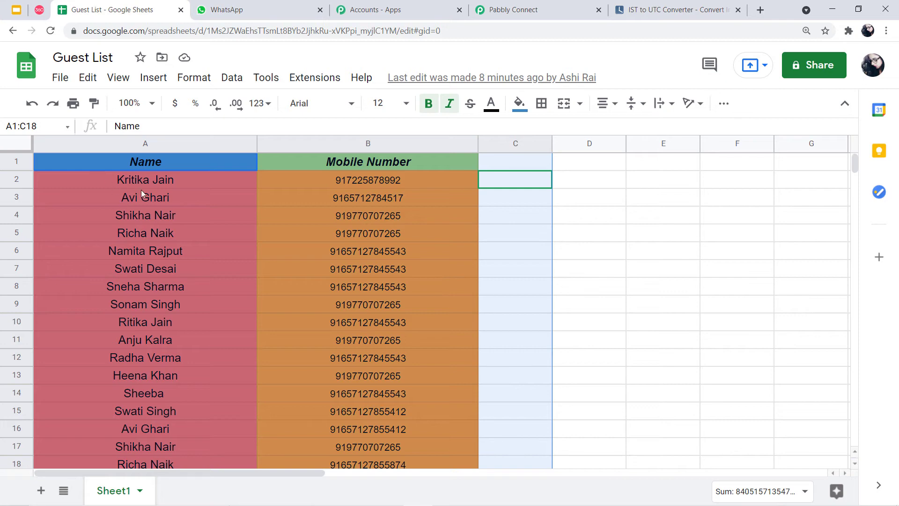
pyautogui.click(159, 180)
pyautogui.scroll(-3, 209, 299)
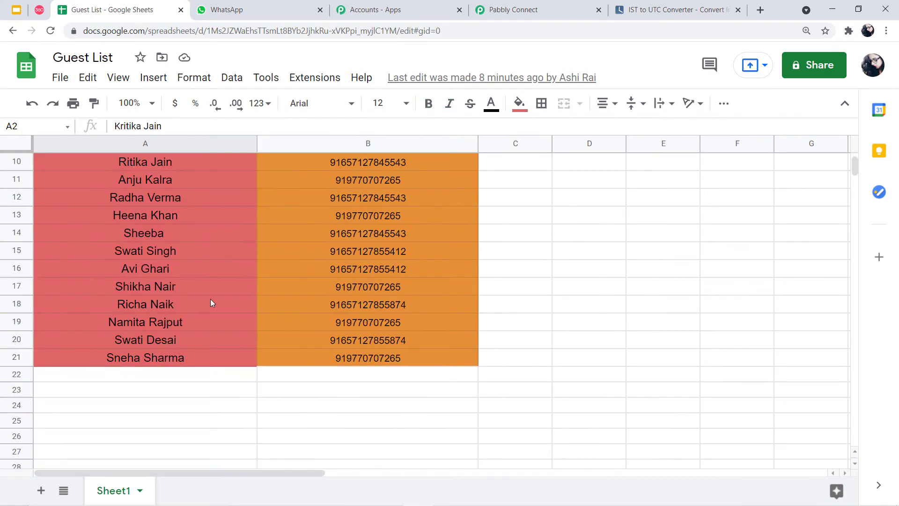
# Examine the Response Result in Pabbly Connect, reading the name, mobile number and row index of the returned guests.
pyautogui.click(513, 10)
pyautogui.scroll(-10, 504, 258)
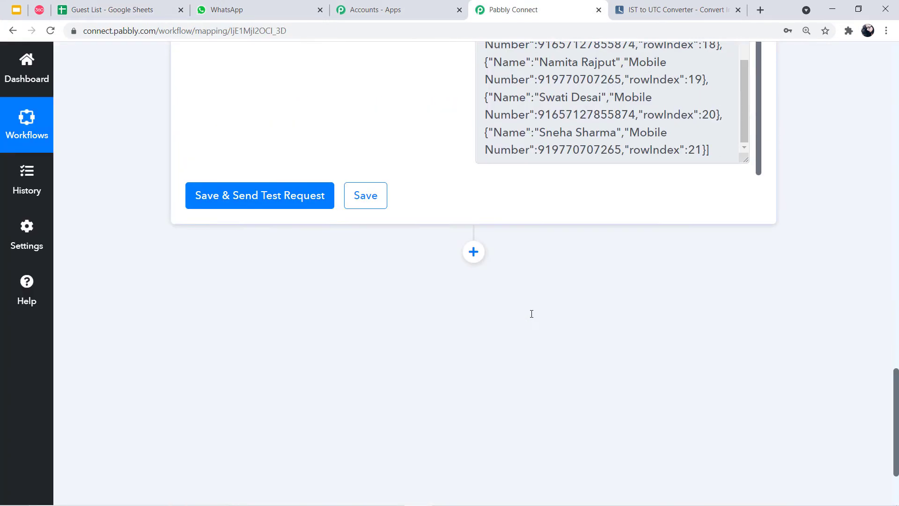
pyautogui.scroll(1, 563, 102)
pyautogui.scroll(10, 578, 114)
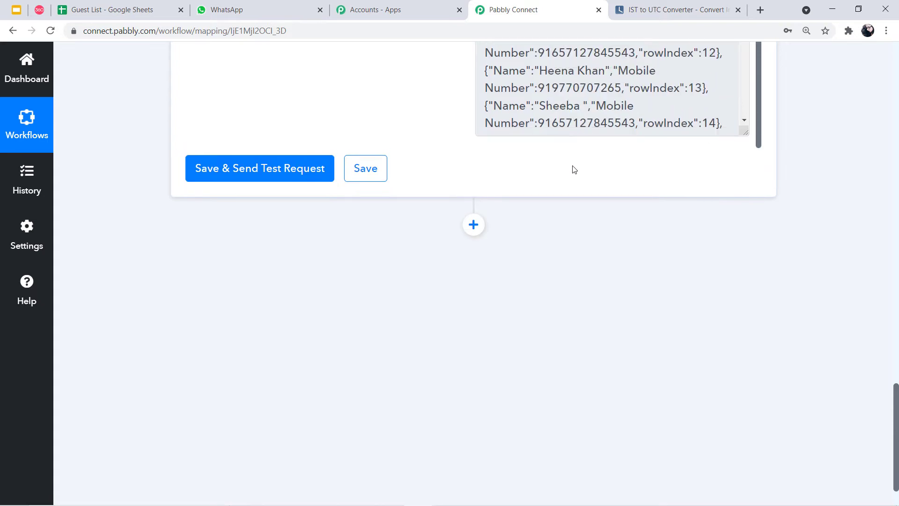
pyautogui.scroll(-5, 582, 230)
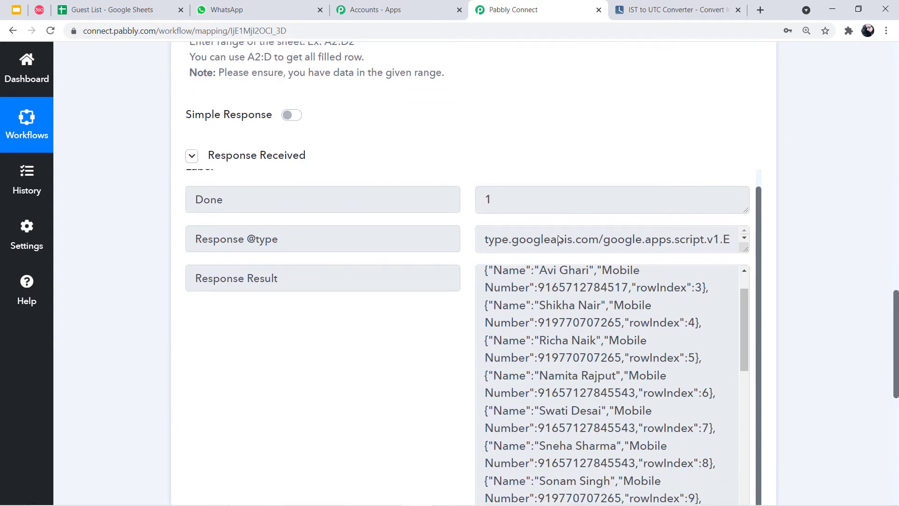
pyautogui.scroll(8, 558, 239)
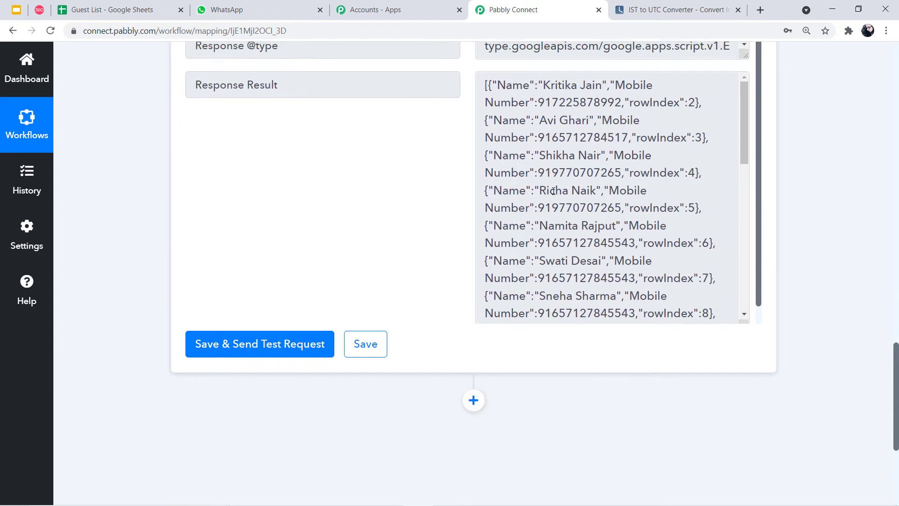
pyautogui.scroll(-2, 576, 305)
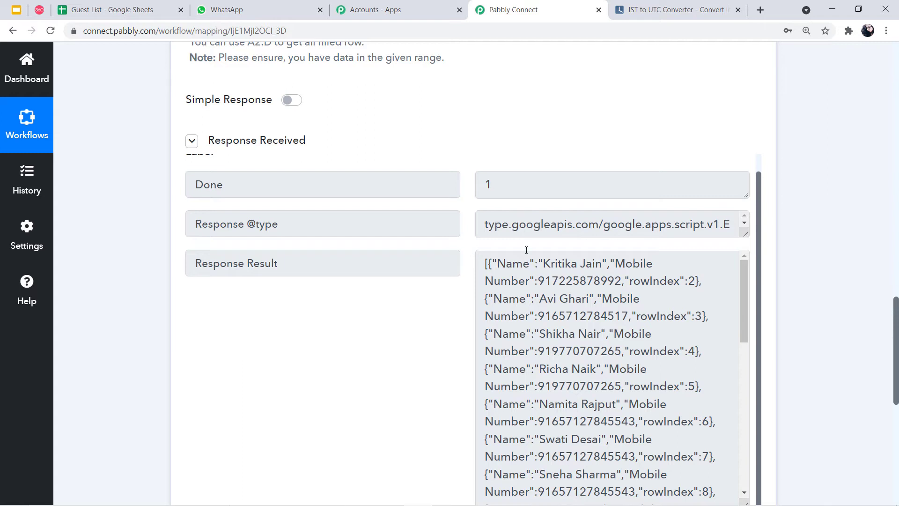
pyautogui.scroll(-3, 579, 290)
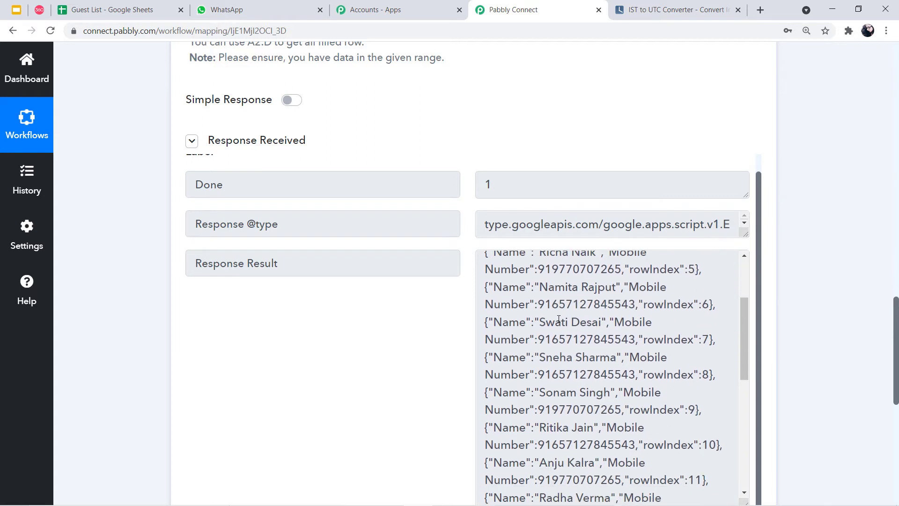
pyautogui.scroll(3, 559, 319)
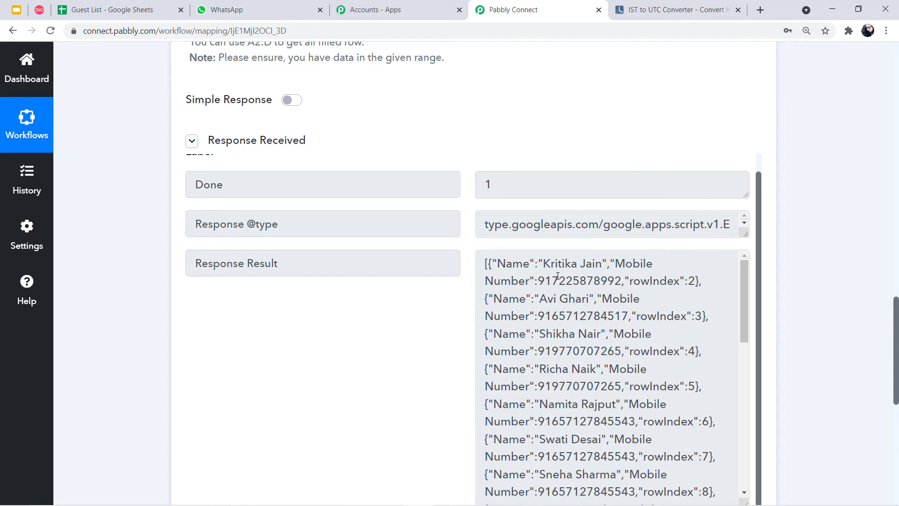
pyautogui.scroll(-1, 558, 277)
pyautogui.scroll(-2, 566, 264)
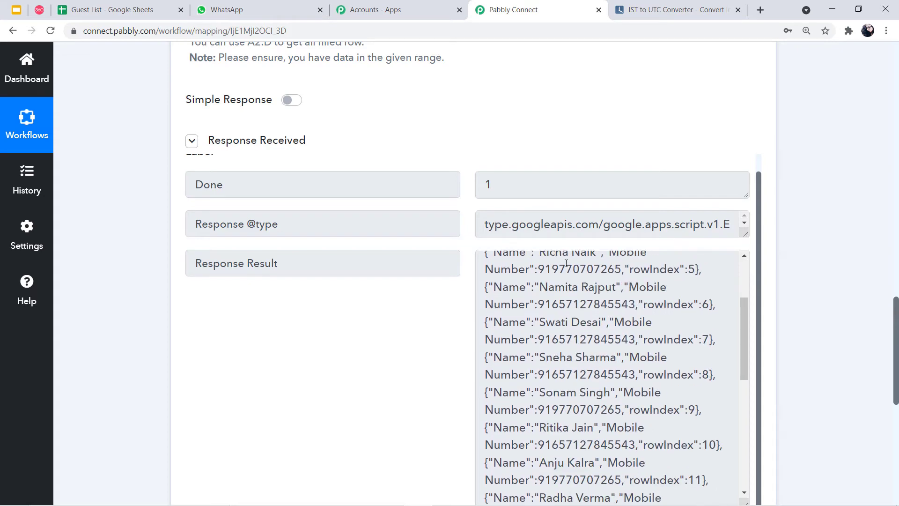
# Add a new action step below the Get Row(s) action and choose Iterator as its app.
pyautogui.scroll(-10, 566, 263)
pyautogui.click(472, 305)
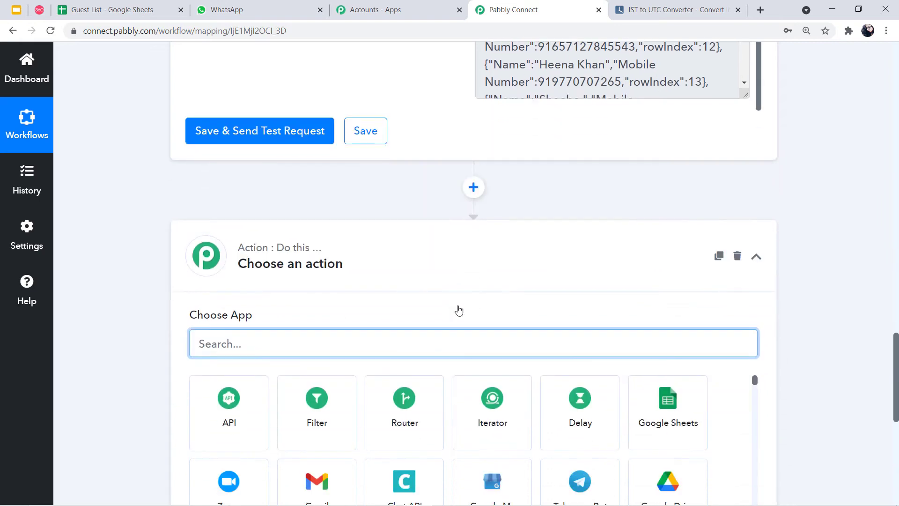
pyautogui.scroll(-1, 312, 323)
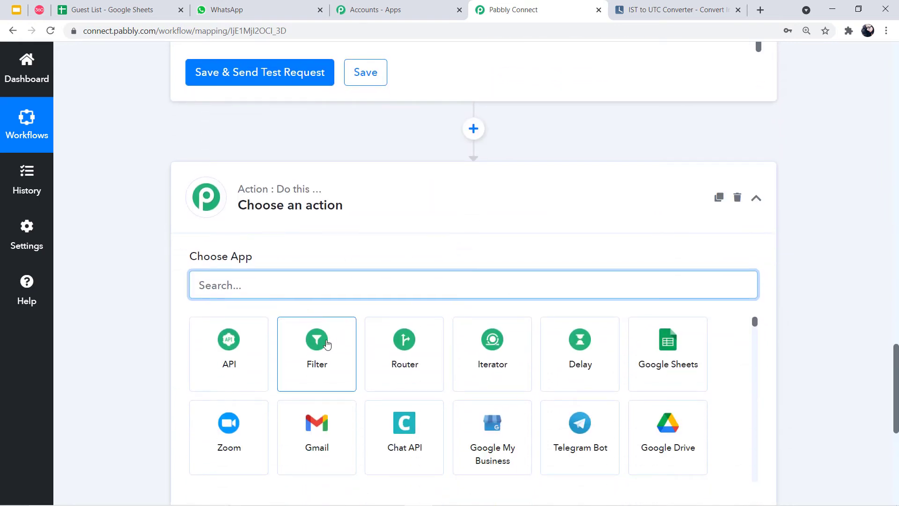
pyautogui.click(490, 340)
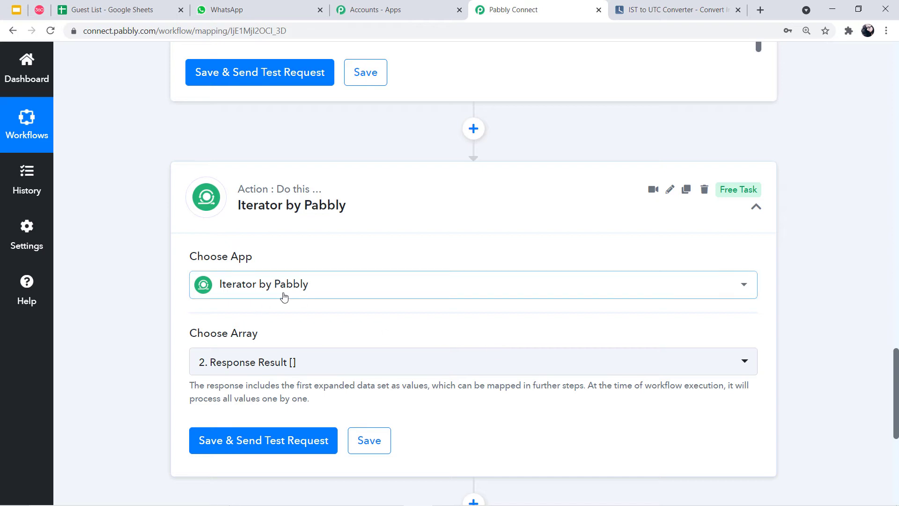
# Keep 2. Response Result [] as the Iterator's array, then save the step and send a test request.
pyautogui.moveTo(234, 346)
pyautogui.scroll(-1, 231, 370)
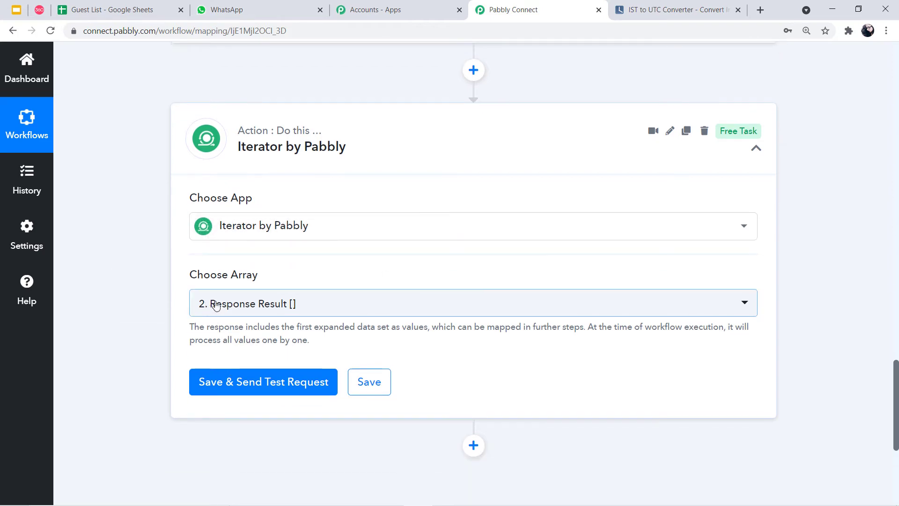
pyautogui.click(244, 382)
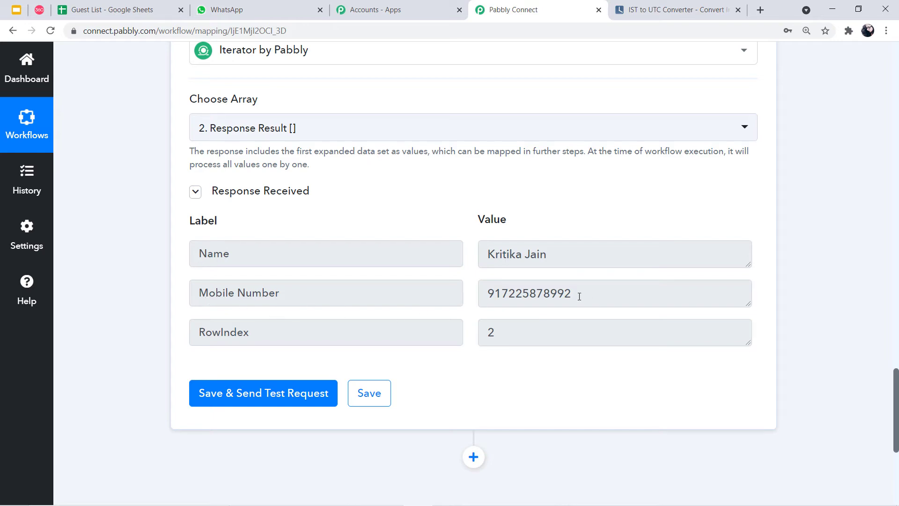
# Examine the Iterator's response, reading the Name, Mobile Number and RowIndex values of the returned guest.
pyautogui.scroll(8, 476, 317)
pyautogui.scroll(-6, 406, 357)
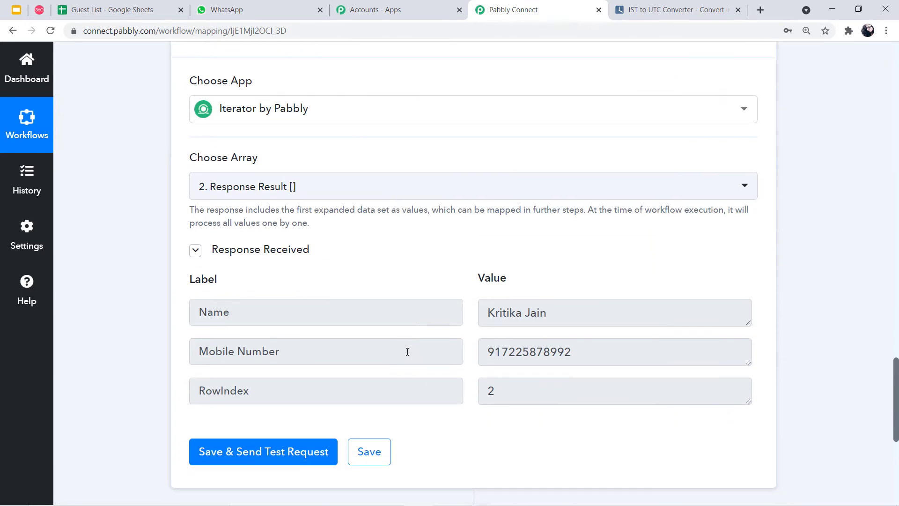
pyautogui.scroll(-3, 398, 323)
pyautogui.scroll(-5, 395, 294)
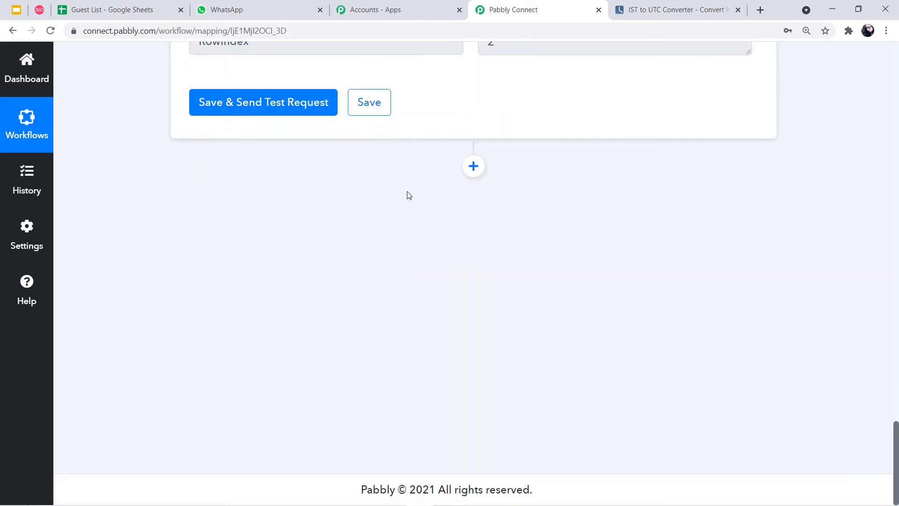
pyautogui.scroll(4, 468, 187)
pyautogui.scroll(-4, 363, 192)
pyautogui.scroll(4, 427, 200)
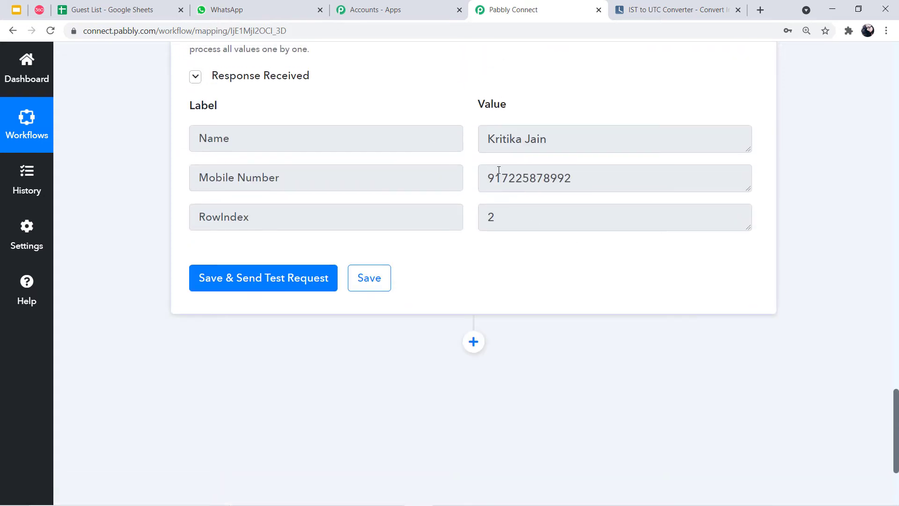
# Add an action step below the Iterator using WhatsApp by 360Dialog with the Send Template Message event.
pyautogui.scroll(-4, 499, 170)
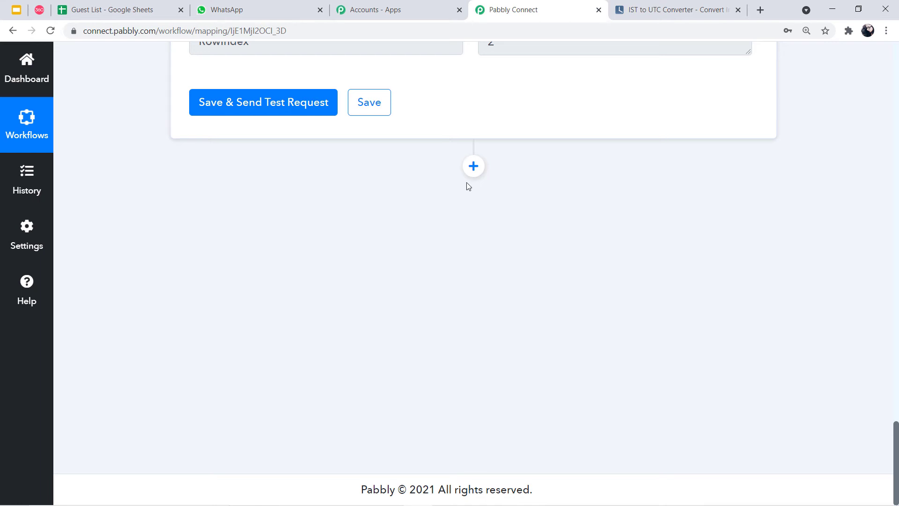
pyautogui.click(468, 170)
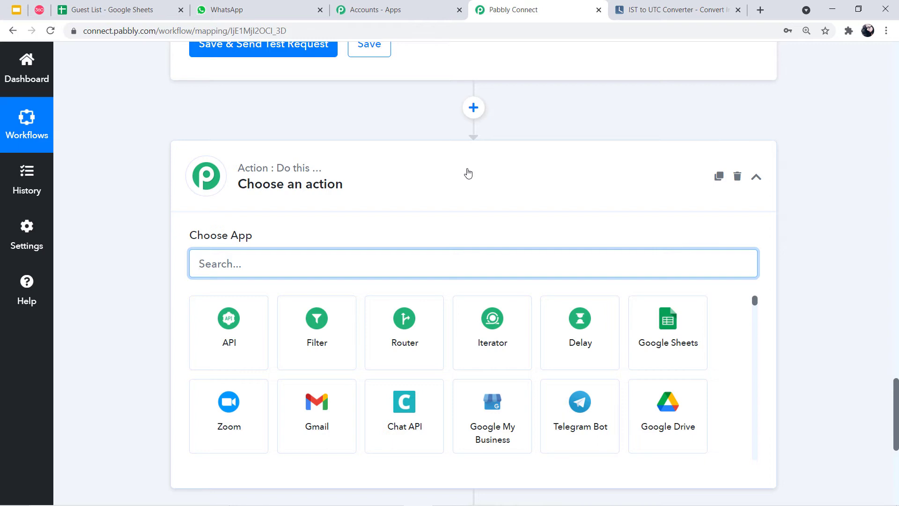
pyautogui.scroll(-1, 342, 207)
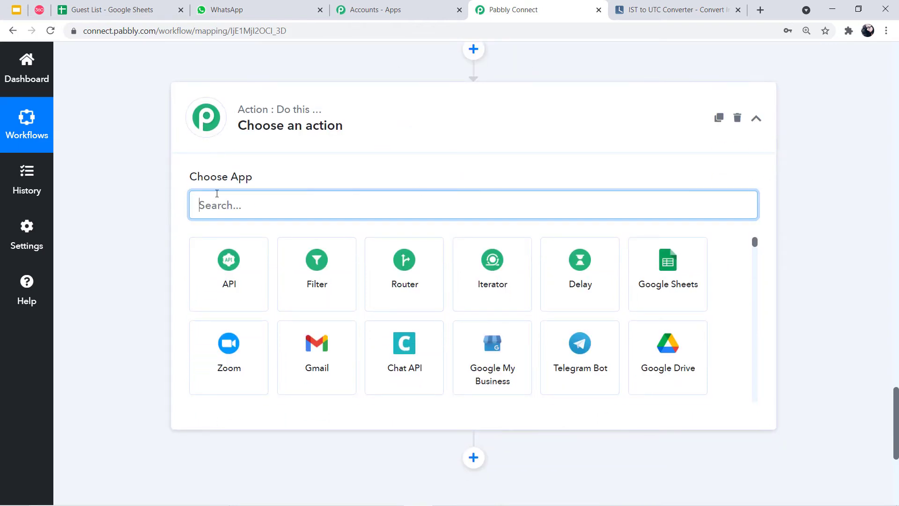
pyautogui.write('3')
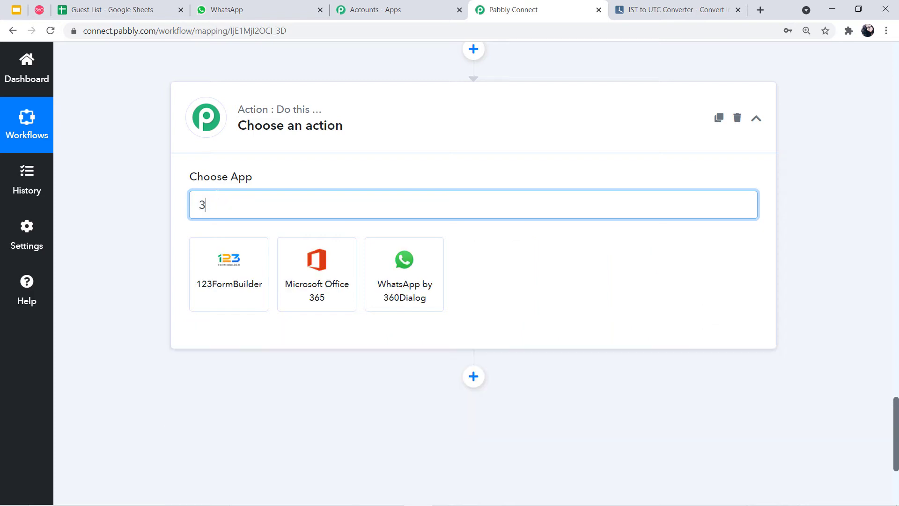
pyautogui.write('60')
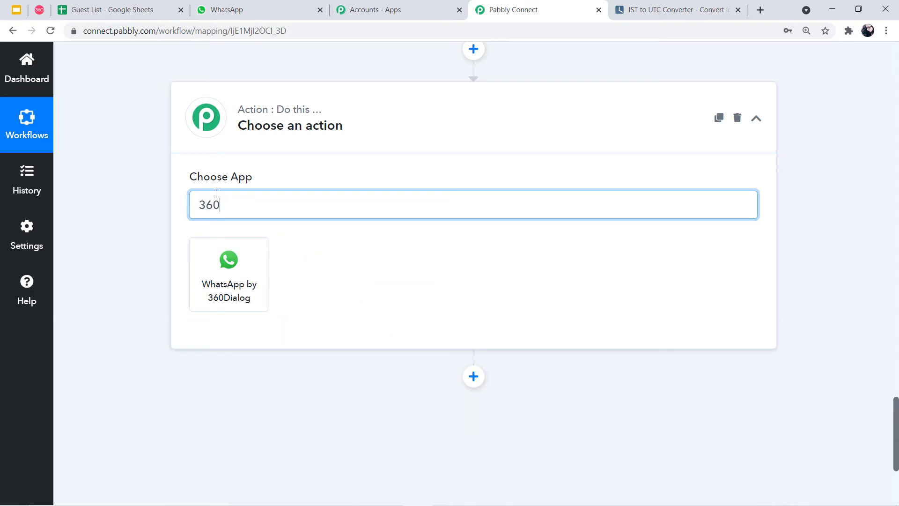
pyautogui.click(227, 258)
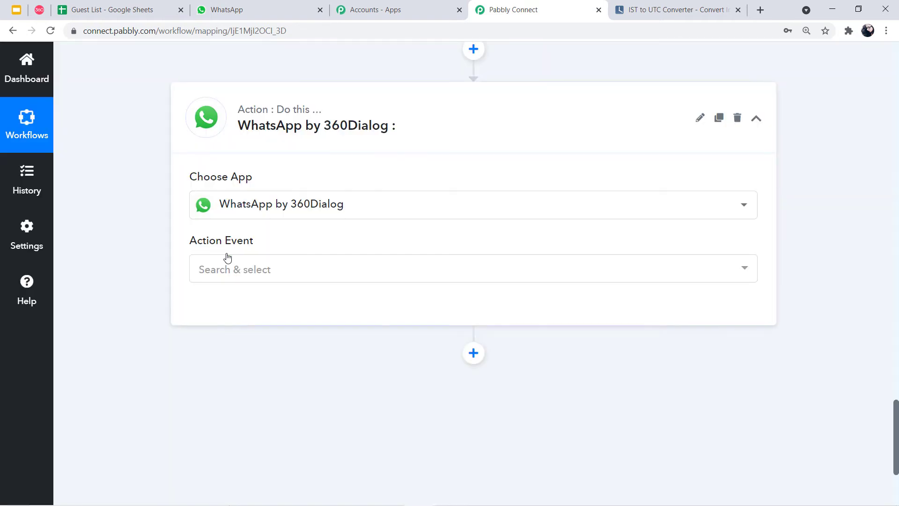
pyautogui.click(251, 269)
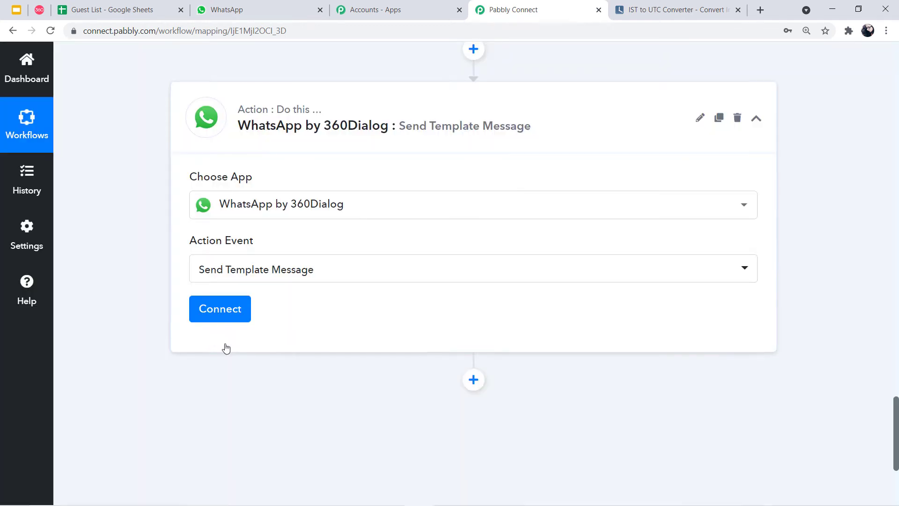
# Start adding a new WhatsApp by 360Dialog connection for the Send Template Message action and bring up its API Key and Domain fields.
pyautogui.click(214, 319)
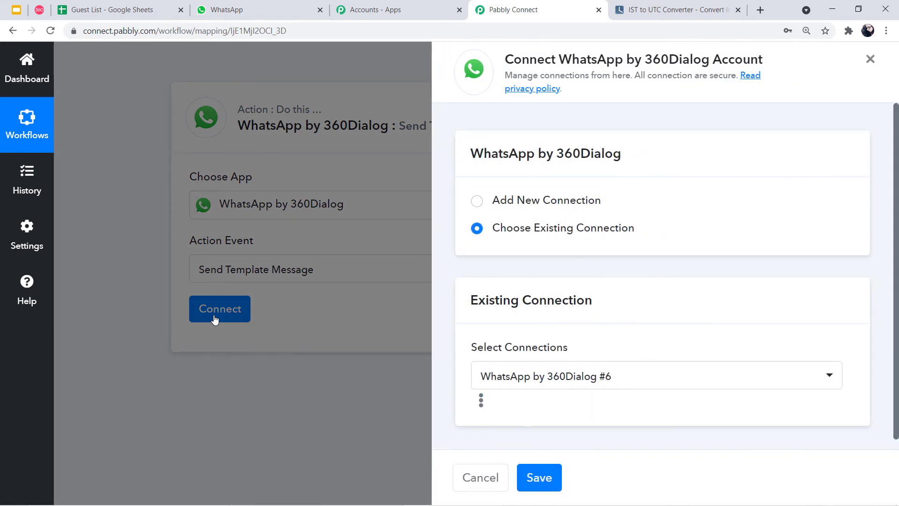
pyautogui.click(477, 201)
pyautogui.scroll(-1, 480, 213)
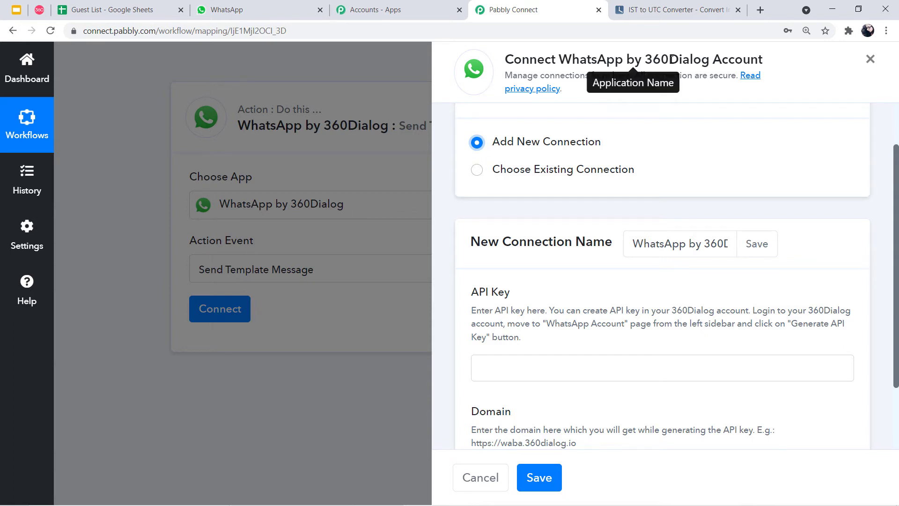
pyautogui.scroll(-2, 475, 260)
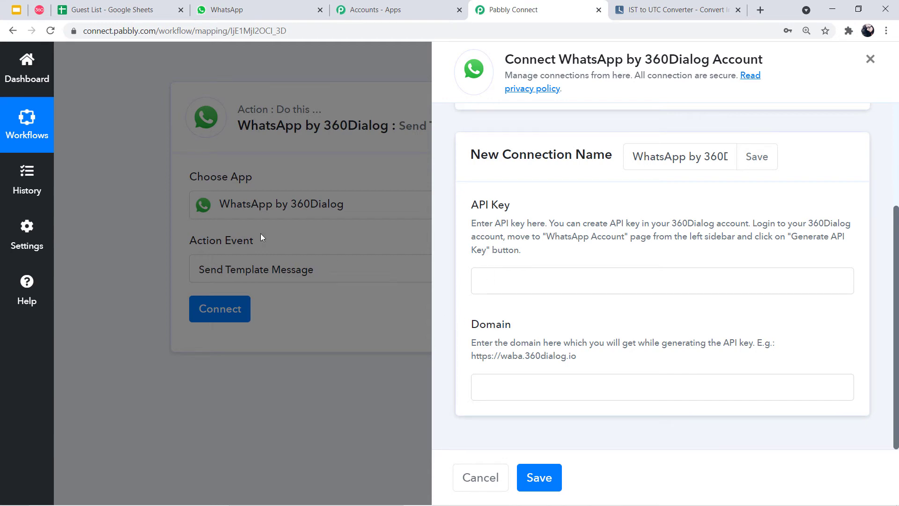
# Unpin the 360dialog browser tab and switch to the 360 Client Hub dashboard.
pyautogui.rightClick(31, 3)
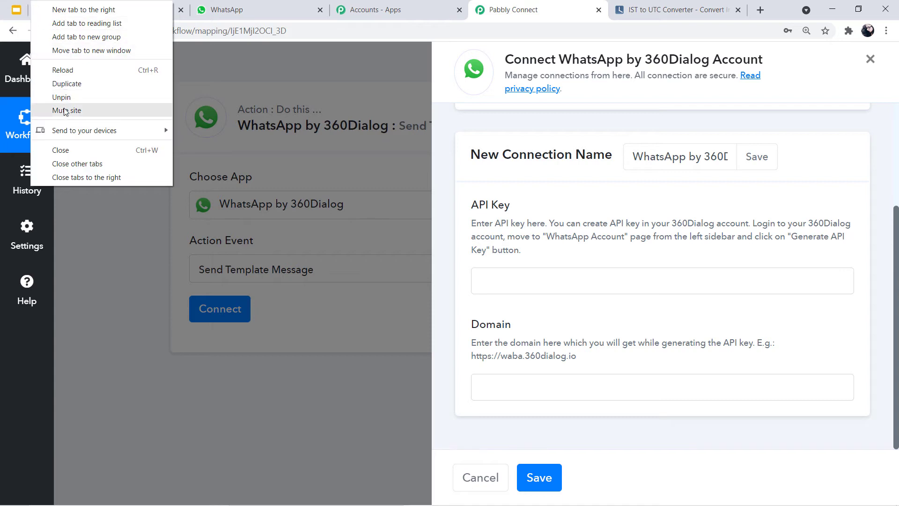
pyautogui.click(65, 96)
pyautogui.click(59, 6)
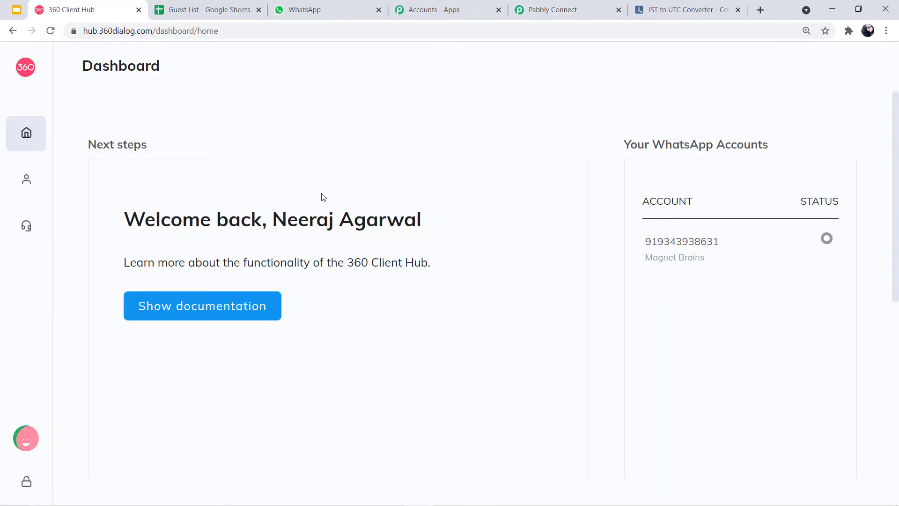
# Check the connection form in Pabbly Connect, then open the WhatsApp Accounts page in the 360 Client Hub to locate the API key generation.
pyautogui.moveTo(8, 68)
pyautogui.click(537, 13)
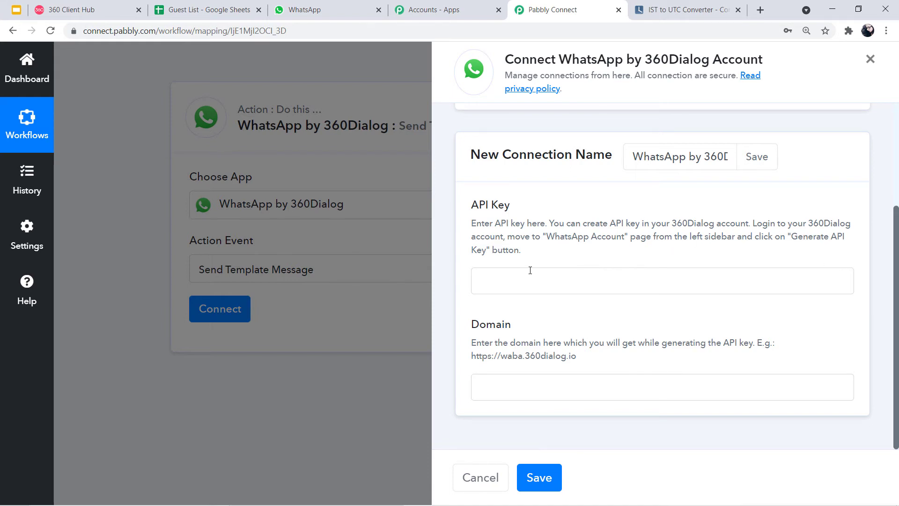
pyautogui.click(66, 4)
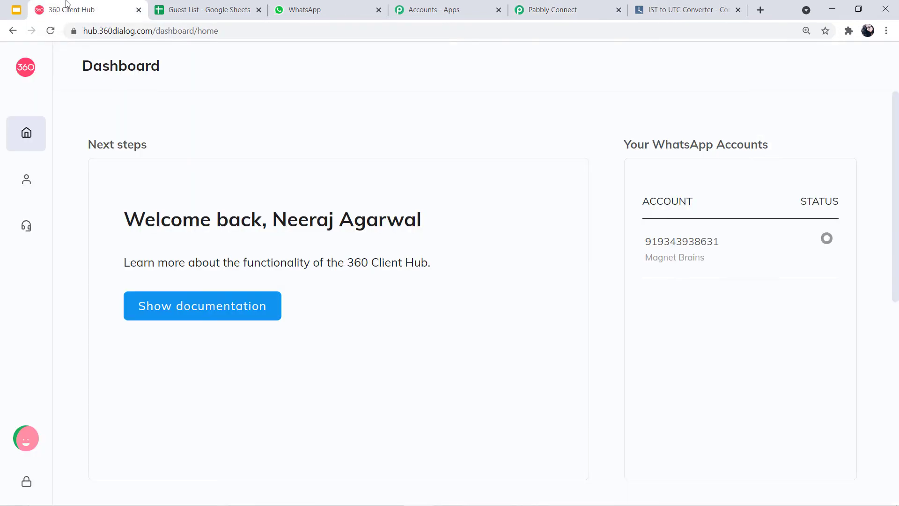
pyautogui.moveTo(42, 223)
pyautogui.click(46, 191)
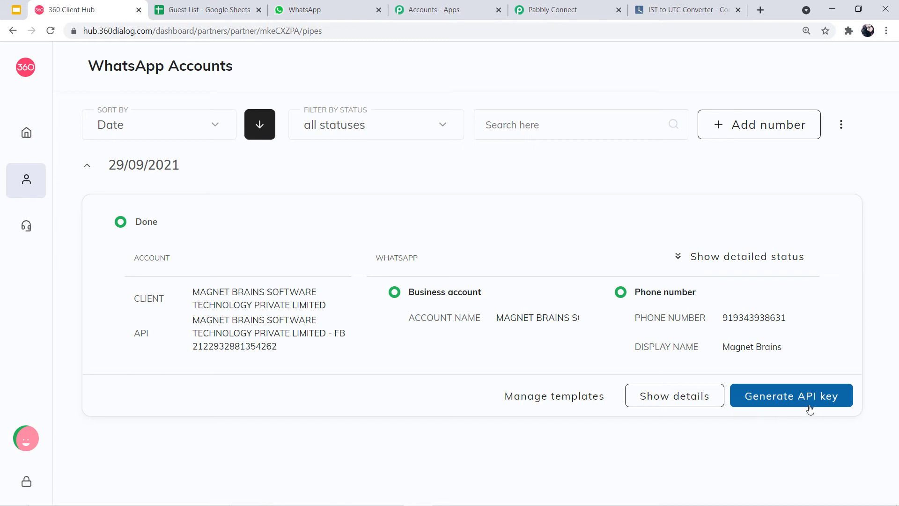
# Switch back to Pabbly Connect and paste the API key into the new connection's API Key field.
pyautogui.click(547, 9)
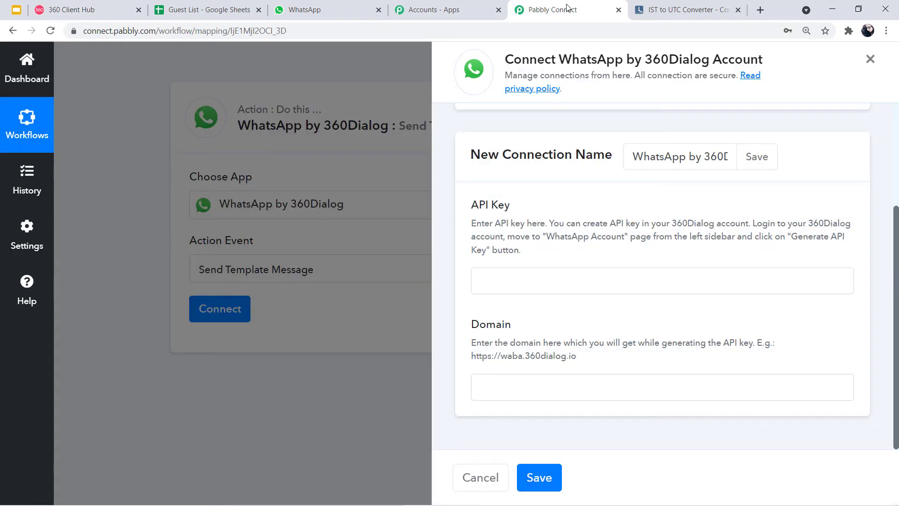
pyautogui.click(522, 275)
pyautogui.hotkey('ctrl', 'v')
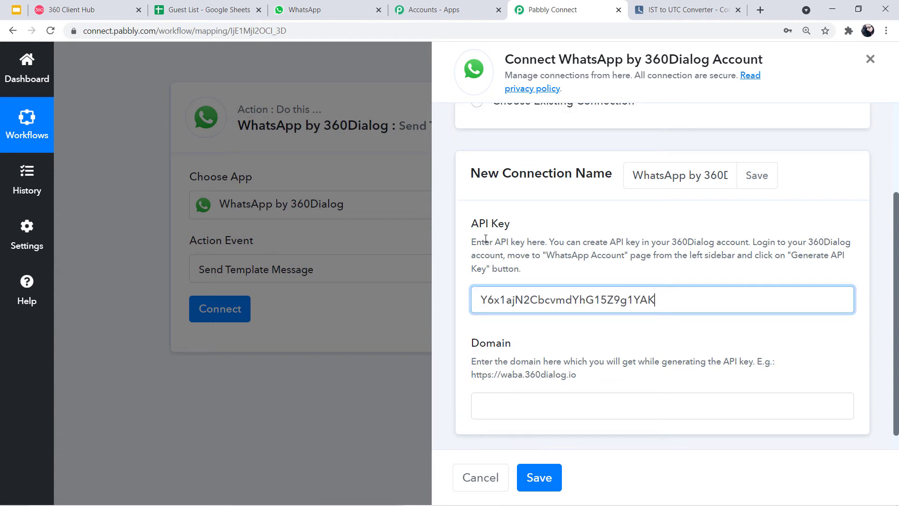
pyautogui.scroll(-1, 488, 269)
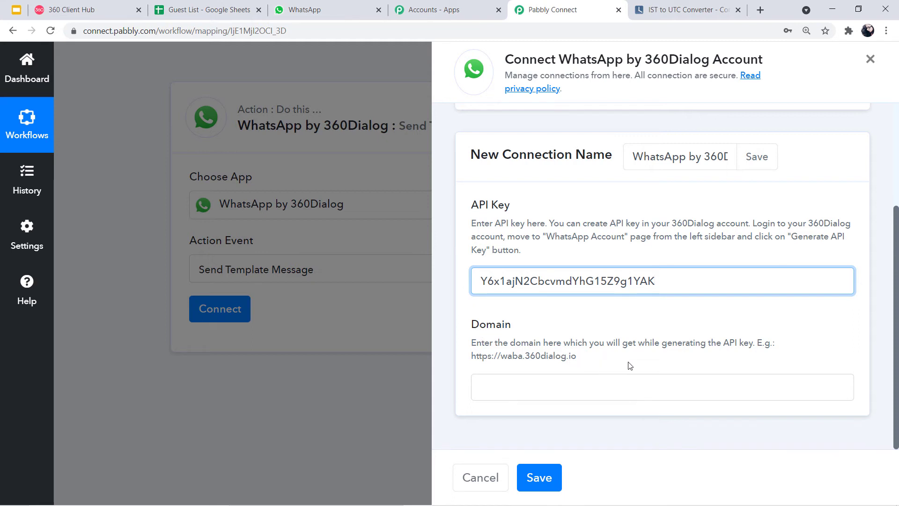
pyautogui.moveTo(472, 353); pyautogui.dragTo(589, 362)
pyautogui.hotkey('ctrl', 'c')
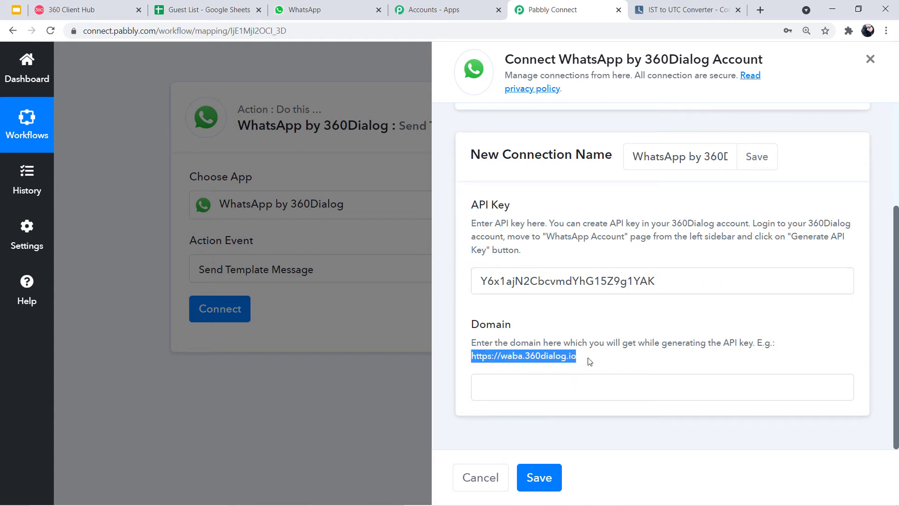
pyautogui.click(535, 384)
pyautogui.hotkey('ctrl', 'v')
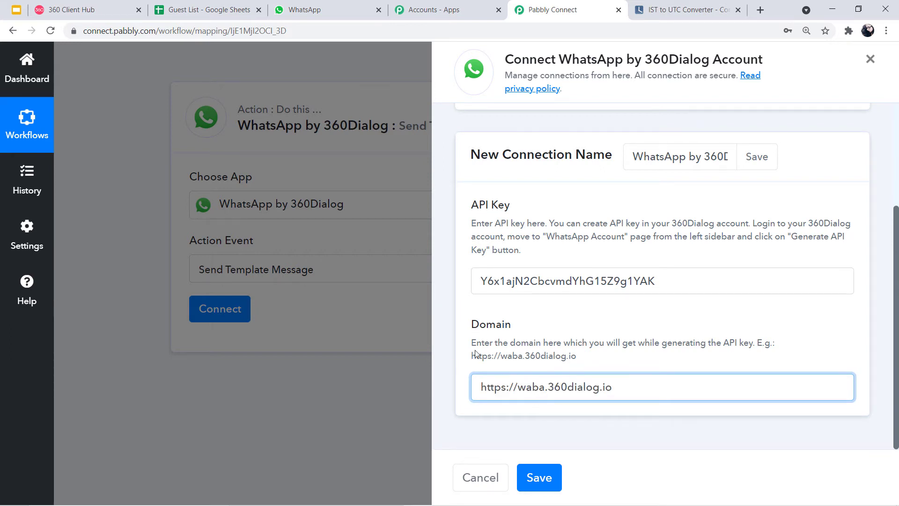
pyautogui.click(536, 476)
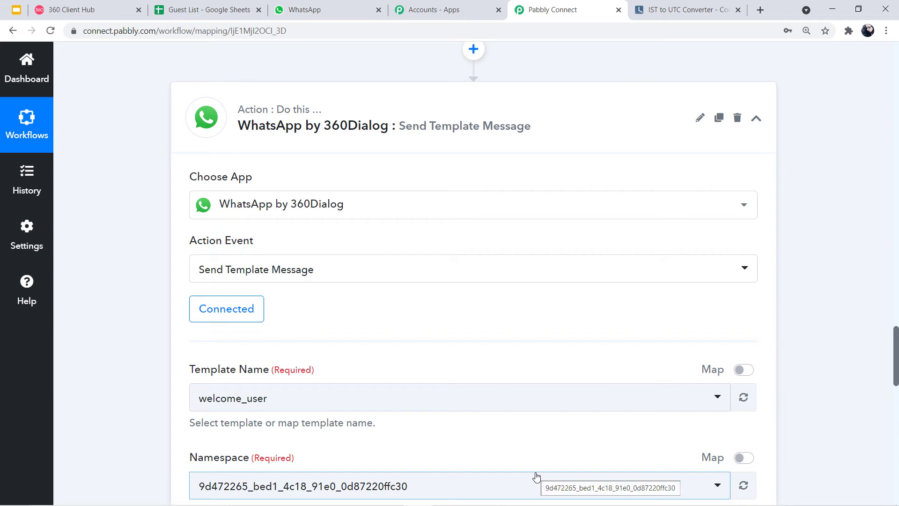
# Look through the template names available for the Send Template Message action without choosing a different one.
pyautogui.scroll(-1, 352, 387)
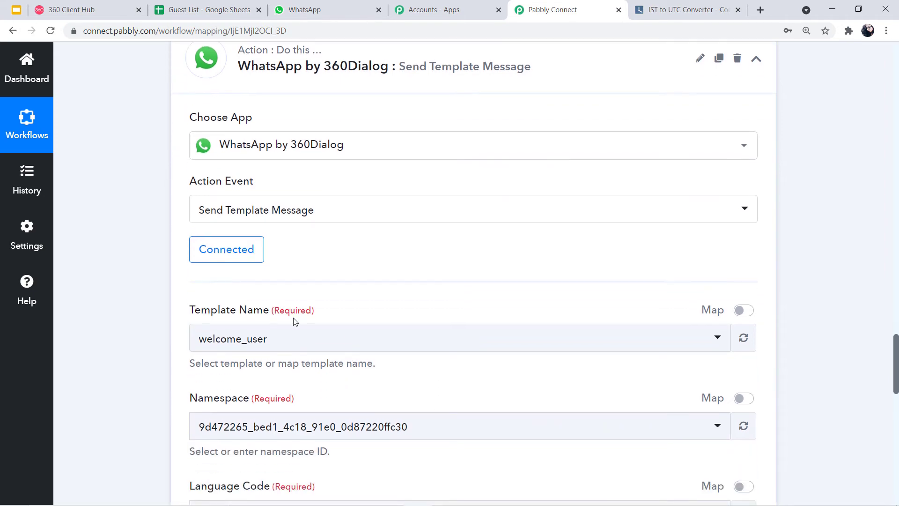
pyautogui.scroll(-2, 290, 281)
pyautogui.click(281, 220)
pyautogui.scroll(-1, 237, 276)
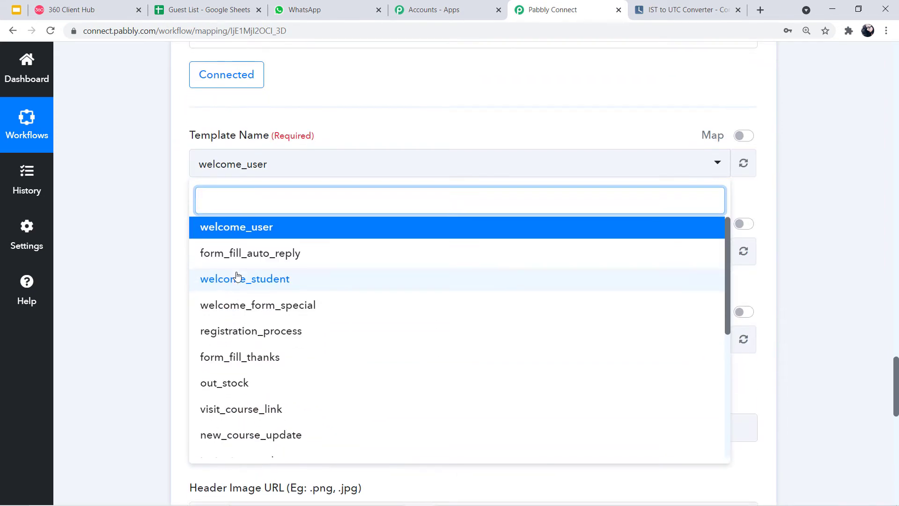
pyautogui.scroll(-2, 238, 277)
pyautogui.scroll(-3, 271, 341)
pyautogui.scroll(1, 271, 346)
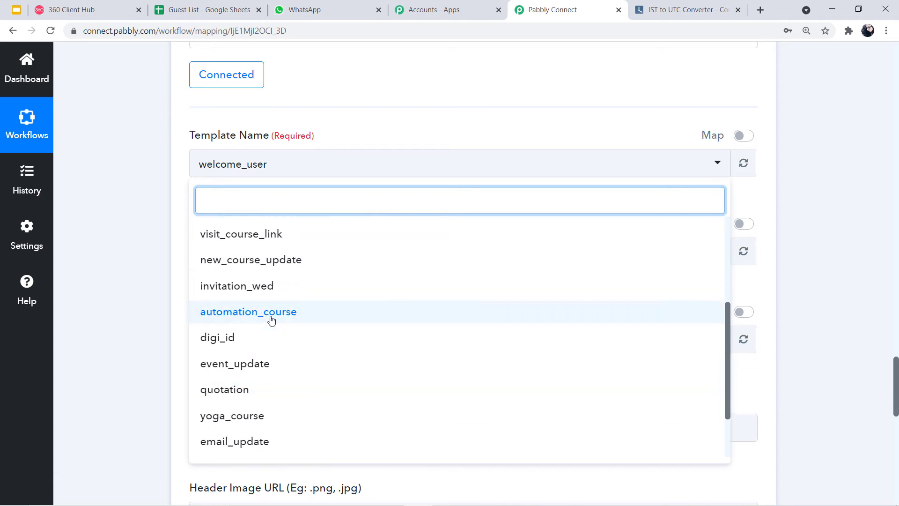
pyautogui.scroll(1, 270, 323)
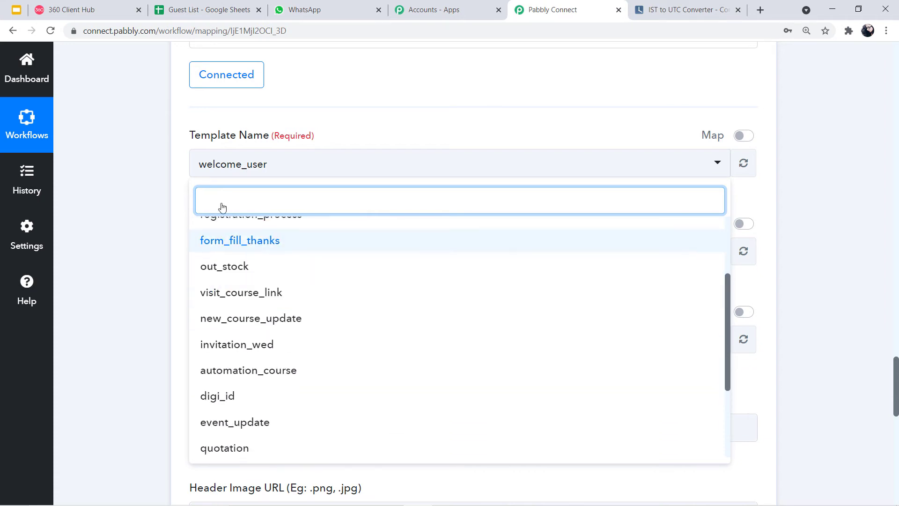
pyautogui.click(327, 137)
pyautogui.scroll(2, 321, 182)
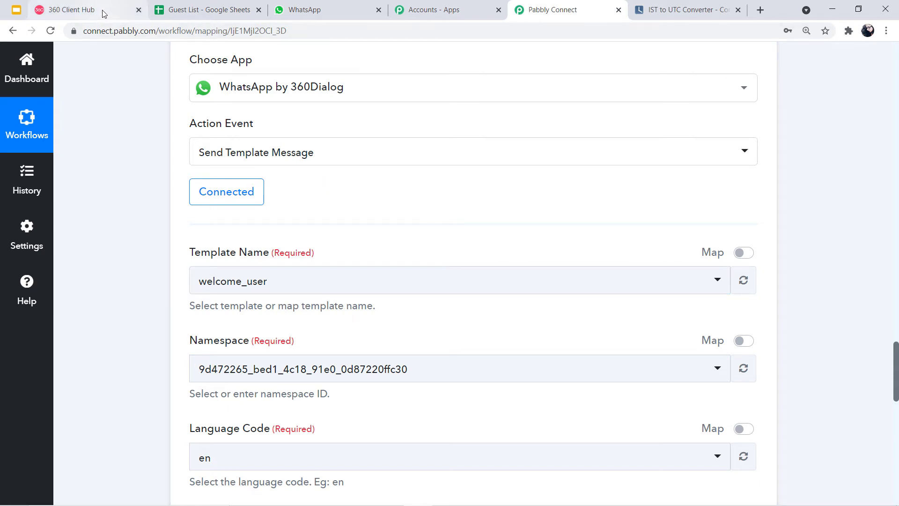
# Switch to the 360 Client Hub, open the WhatsApp account's template management and look through the listed message templates.
pyautogui.click(76, 4)
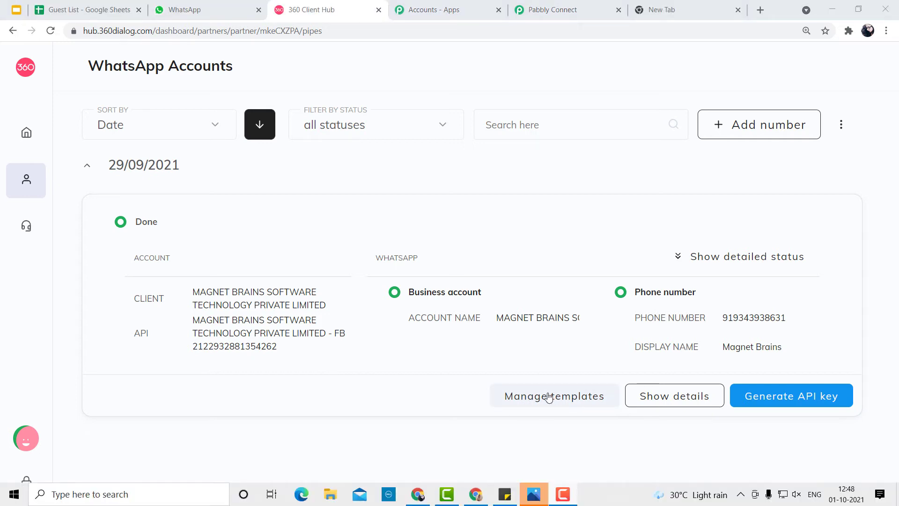
pyautogui.click(539, 397)
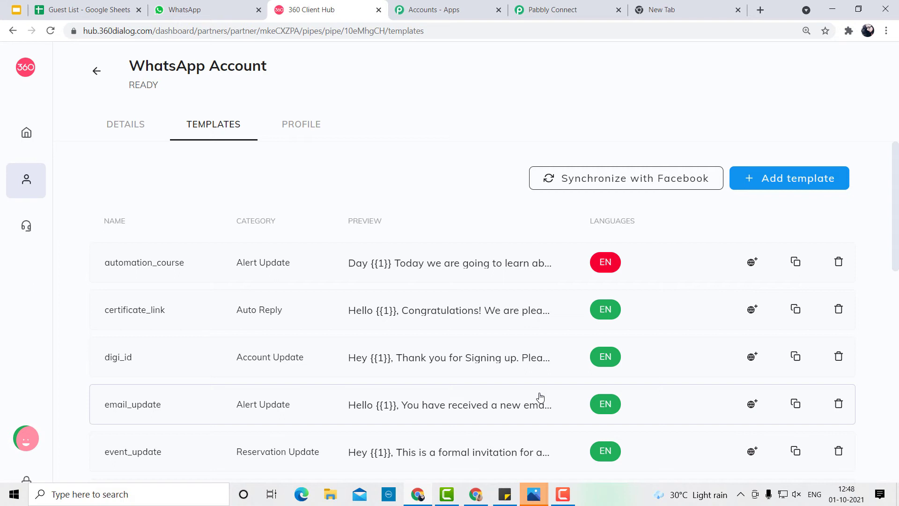
pyautogui.moveTo(28, 73)
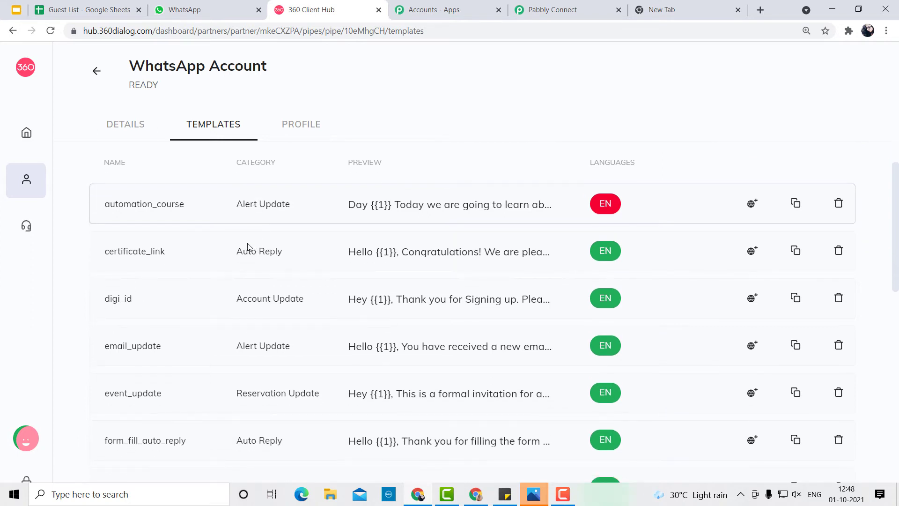
pyautogui.scroll(-3, 373, 385)
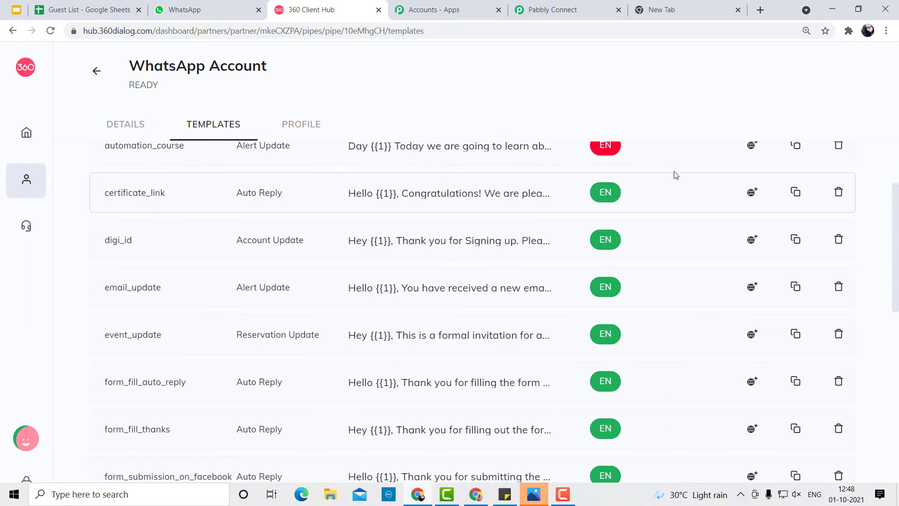
# Look through the message template list and the empty new-template form, then close the form without creating a template.
pyautogui.scroll(3, 556, 328)
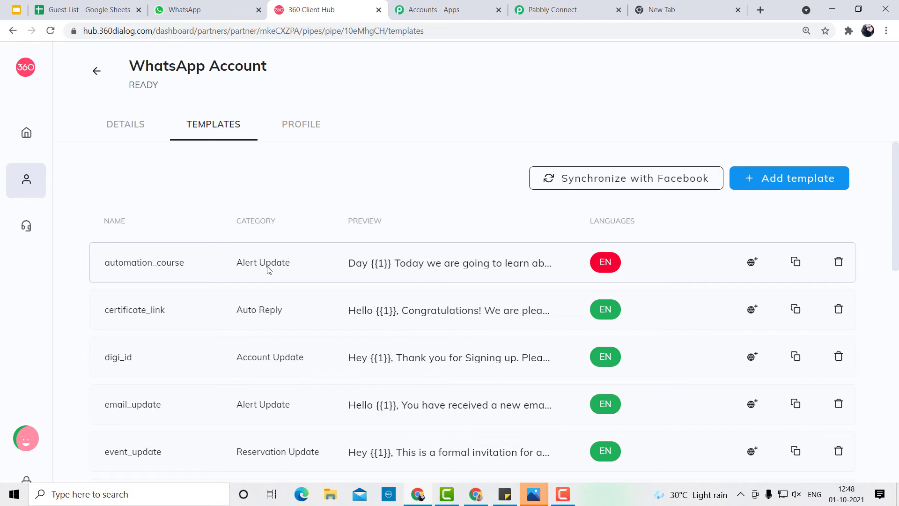
pyautogui.scroll(-2, 287, 287)
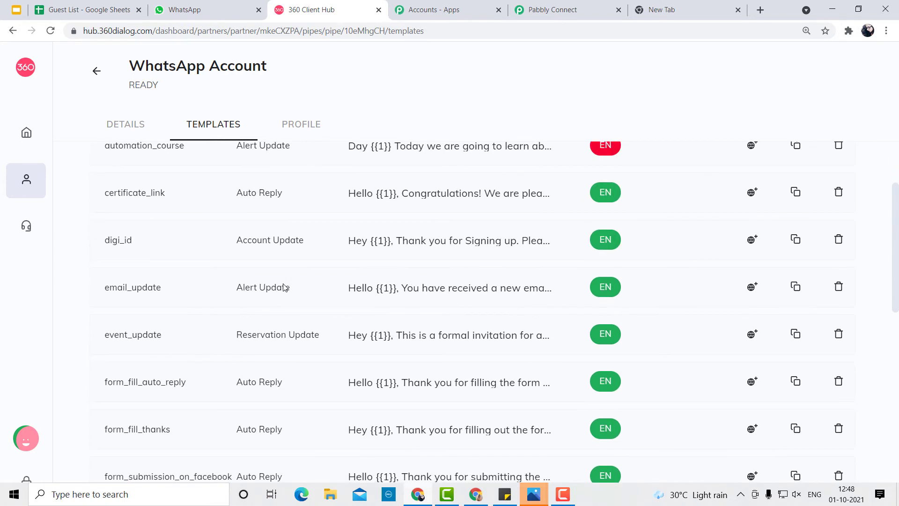
pyautogui.scroll(2, 400, 281)
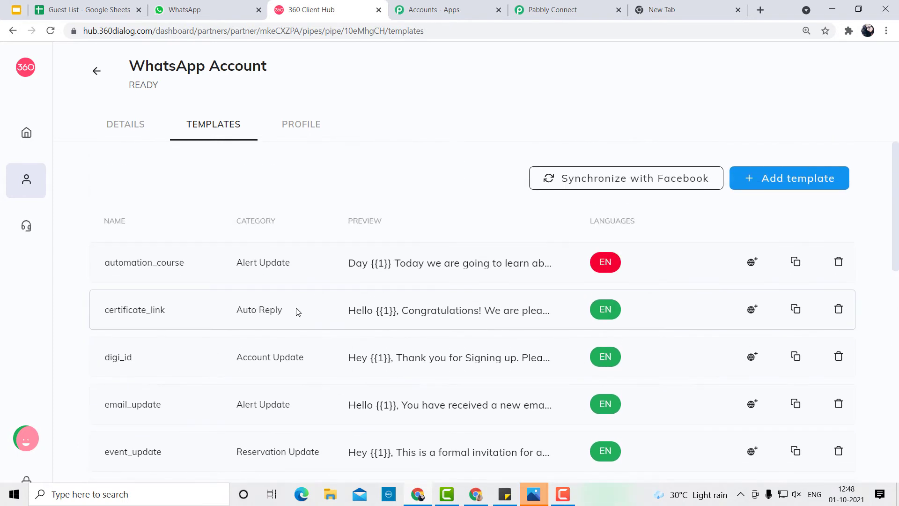
pyautogui.click(759, 178)
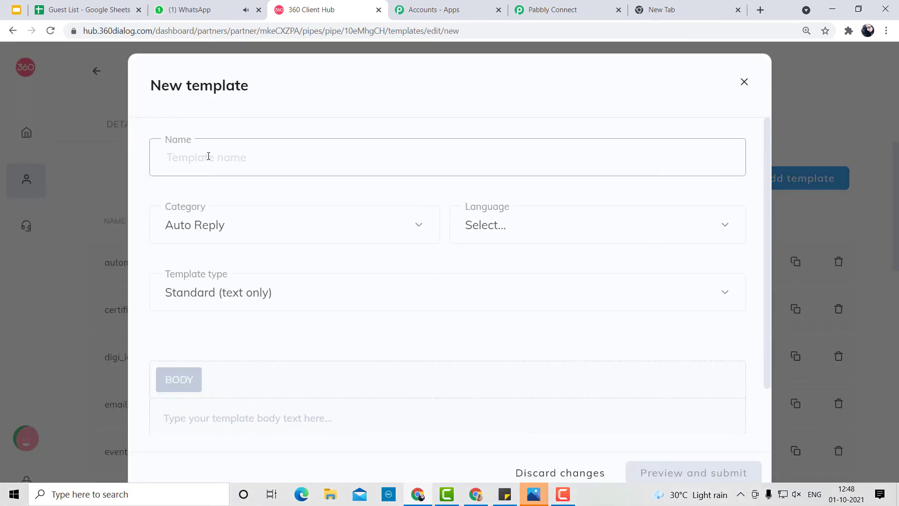
pyautogui.scroll(-1, 209, 156)
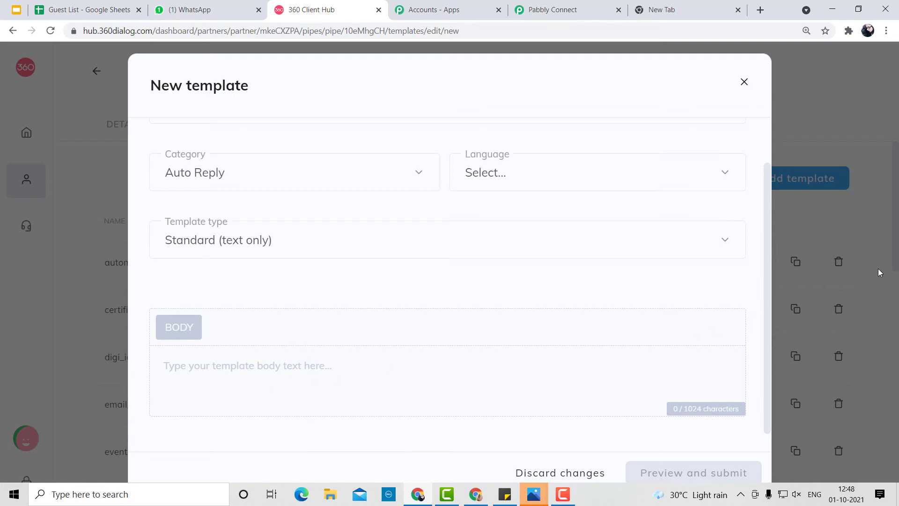
pyautogui.click(831, 212)
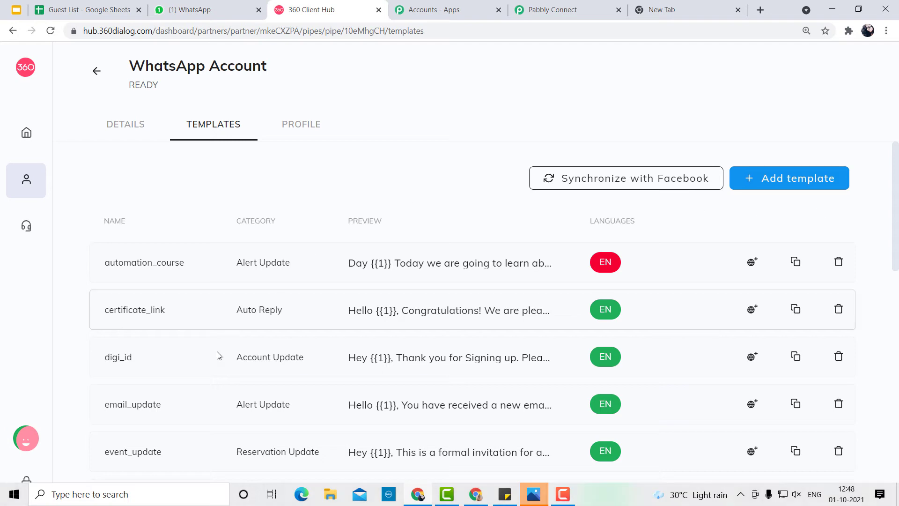
# Open the preview of the invitation_wed template and examine its header image, body placeholders and message text.
pyautogui.scroll(-1, 187, 342)
pyautogui.scroll(-4, 159, 356)
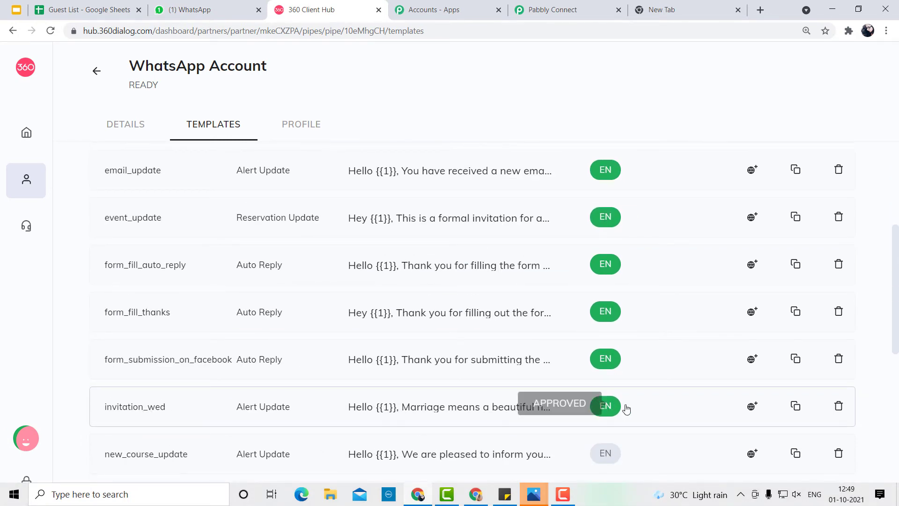
pyautogui.click(441, 406)
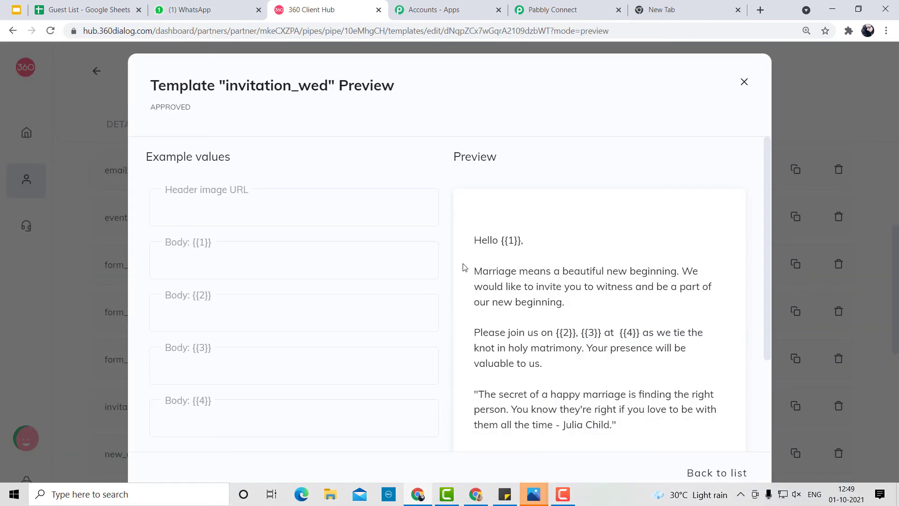
pyautogui.scroll(-5, 532, 225)
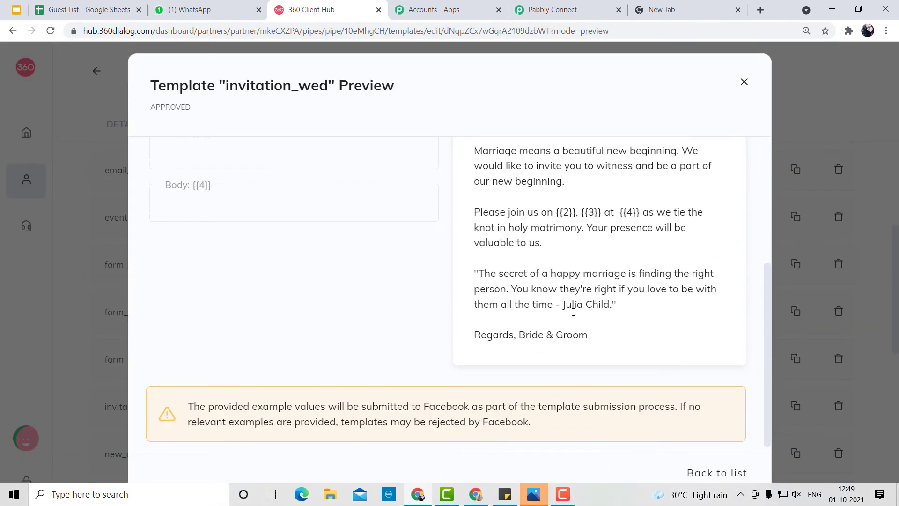
pyautogui.scroll(3, 571, 307)
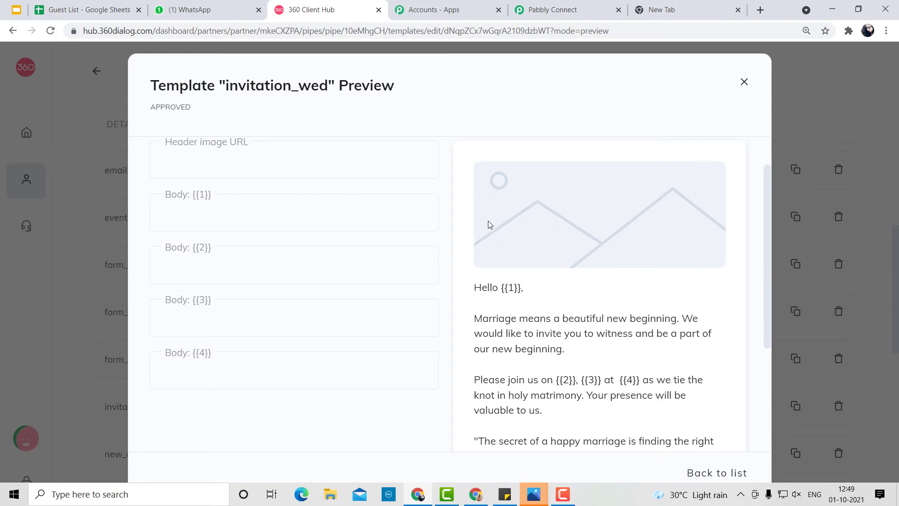
pyautogui.scroll(-3, 488, 225)
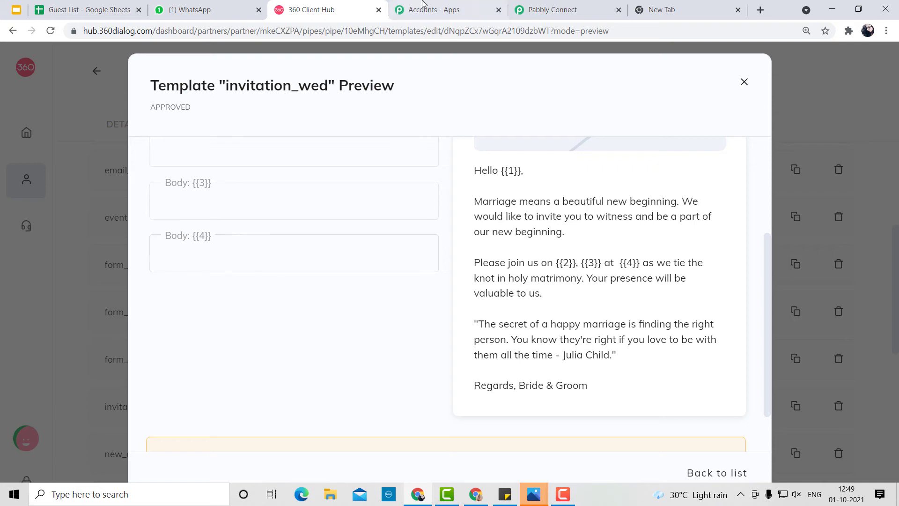
# Switch to Pabbly Connect and select invitation_wed as the Template Name of the Send Template Message action.
pyautogui.click(555, 9)
pyautogui.scroll(-6, 301, 223)
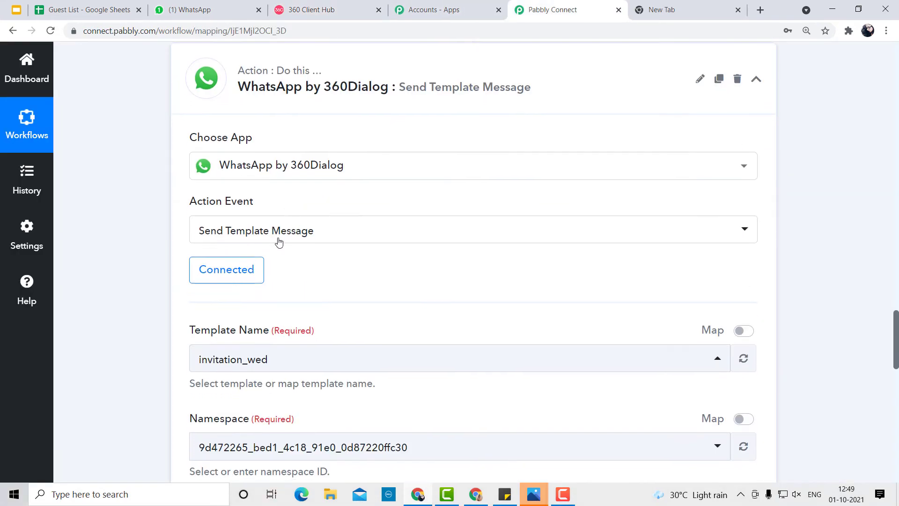
pyautogui.click(235, 184)
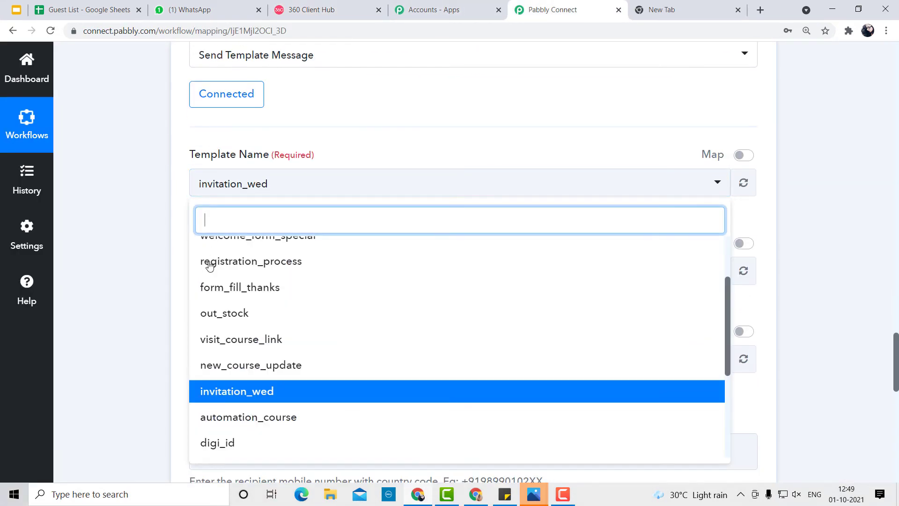
pyautogui.click(228, 190)
pyautogui.click(228, 190)
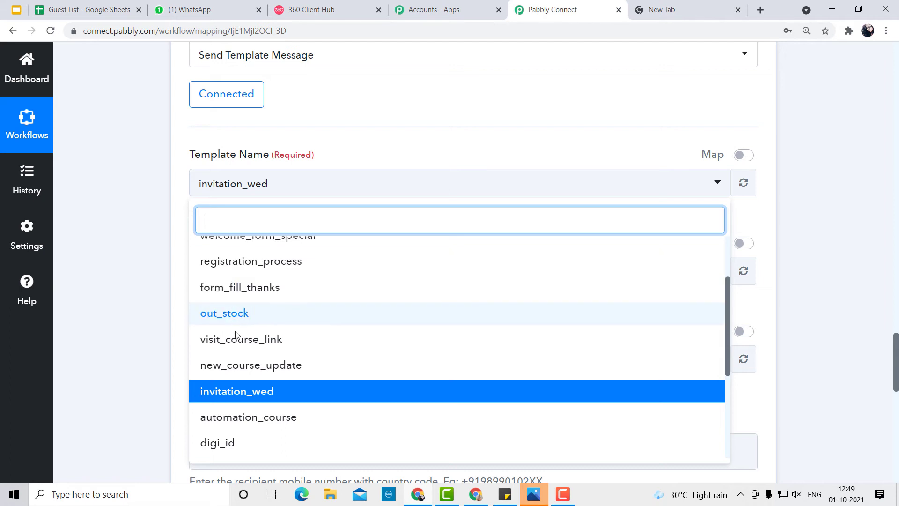
pyautogui.click(215, 393)
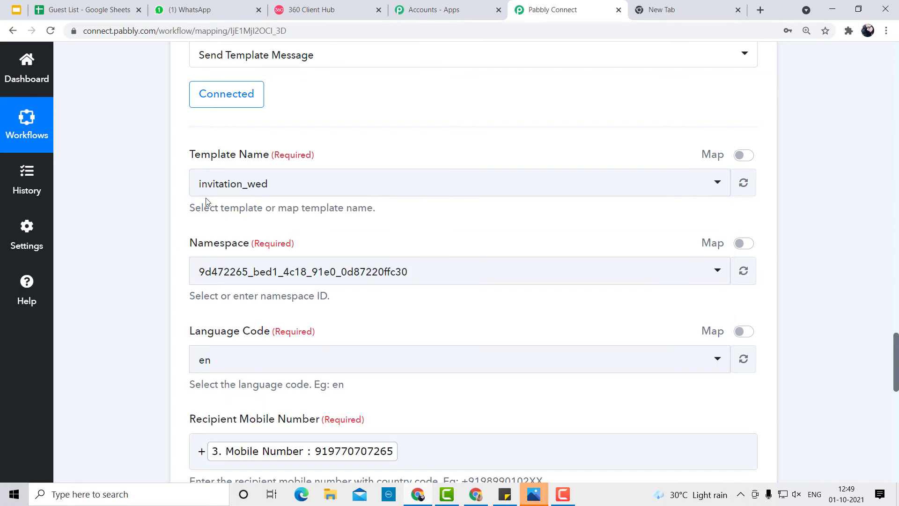
# Compare the action's header and body fields with the placeholders in the invitation_wed preview in the 360 Client Hub.
pyautogui.scroll(-1, 245, 191)
pyautogui.scroll(-10, 244, 192)
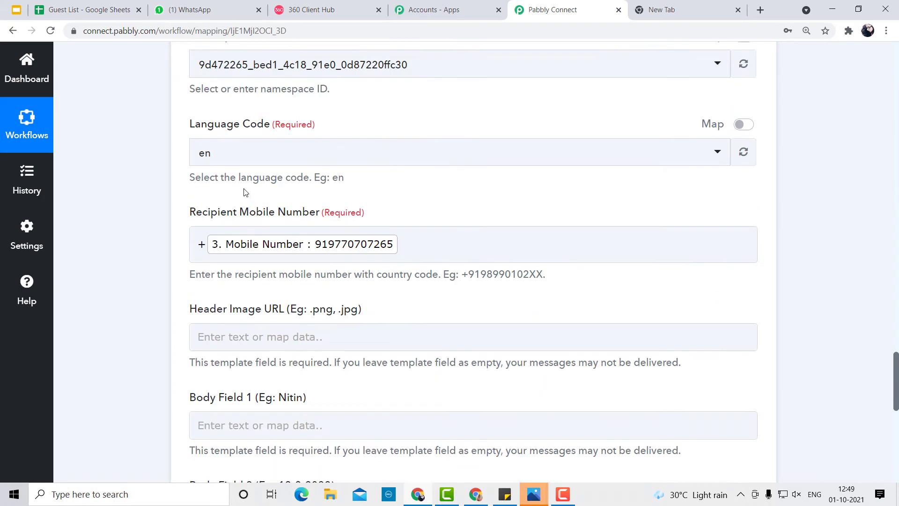
pyautogui.scroll(1, 253, 244)
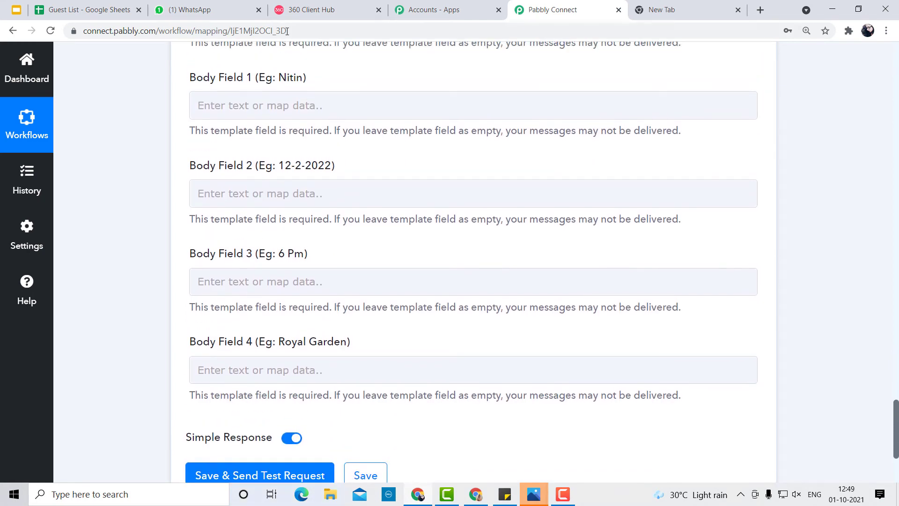
pyautogui.click(318, 9)
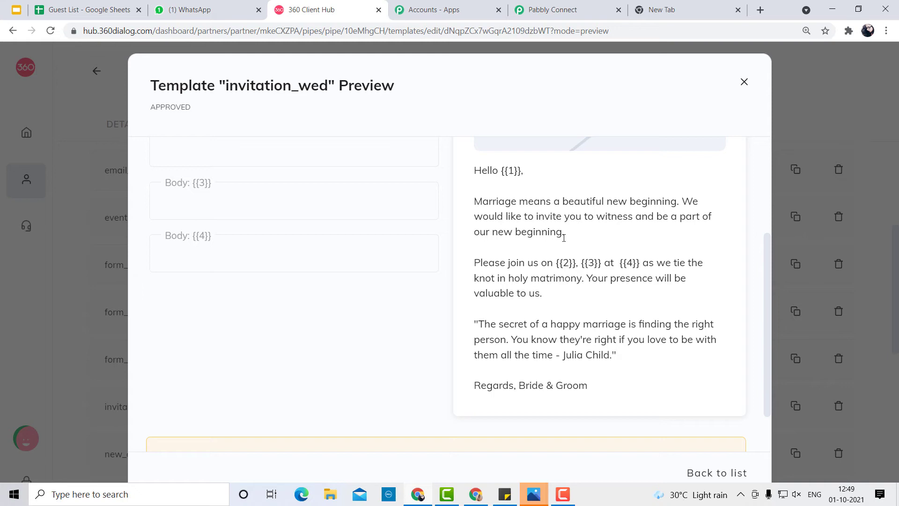
pyautogui.click(545, 7)
pyautogui.click(243, 193)
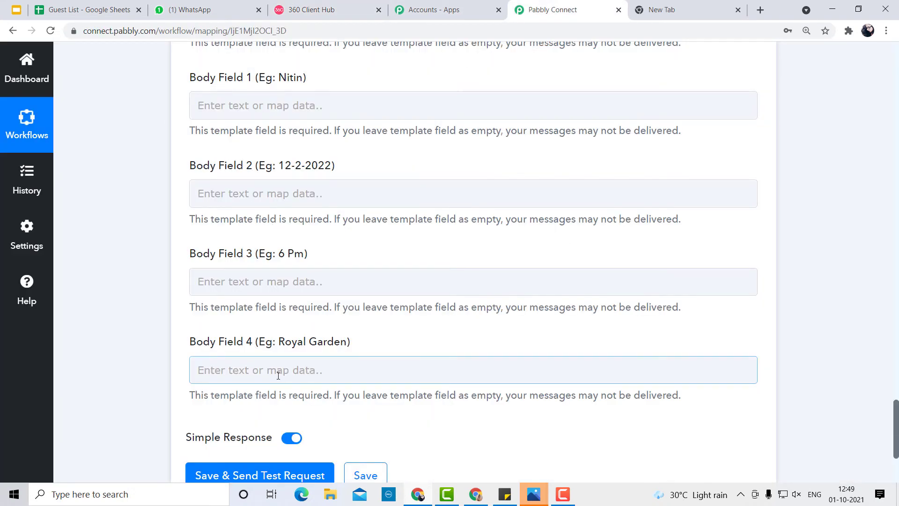
# Clear the mapped number and the plus sign from the Recipient Mobile Number field.
pyautogui.scroll(4, 337, 343)
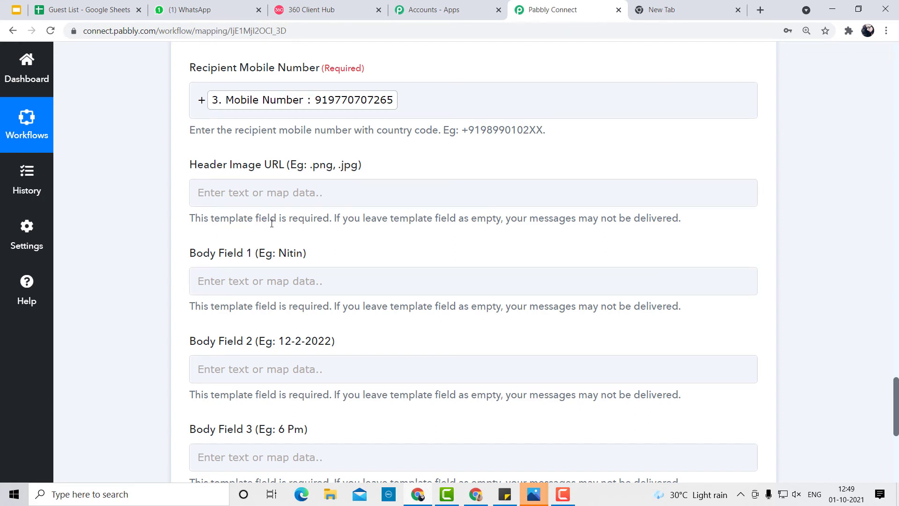
pyautogui.scroll(2, 307, 242)
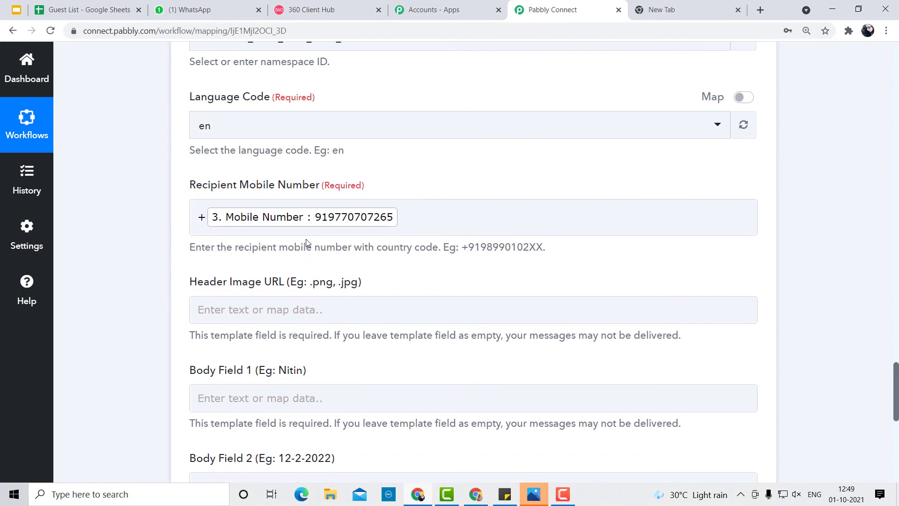
pyautogui.click(402, 213)
pyautogui.press('BackSpace')
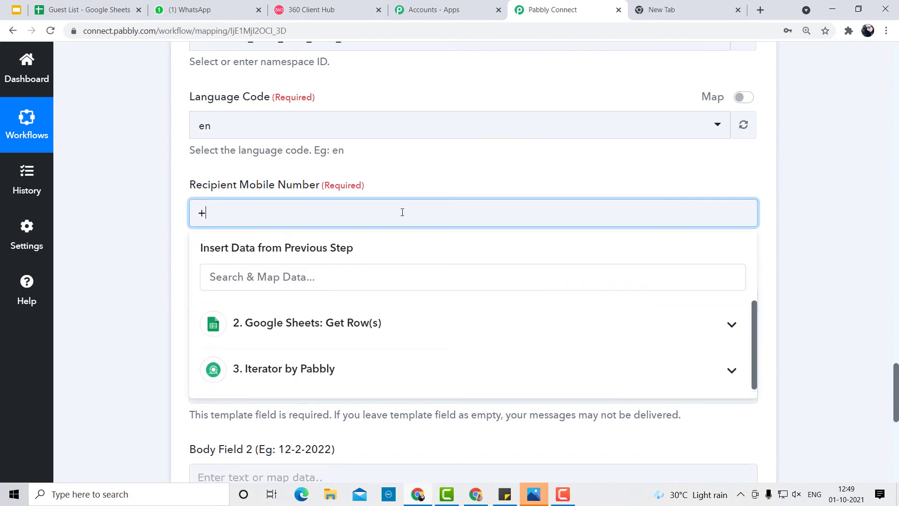
pyautogui.press('BackSpace')
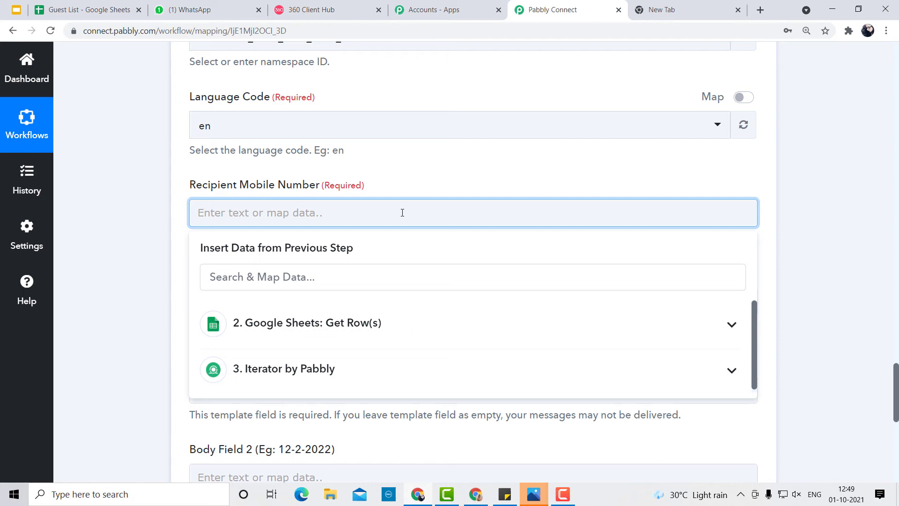
pyautogui.click(157, 264)
# Review the guest rows in the response of the Google Sheets Get Row(s) step, and return to the message fields.
pyautogui.scroll(20, 286, 227)
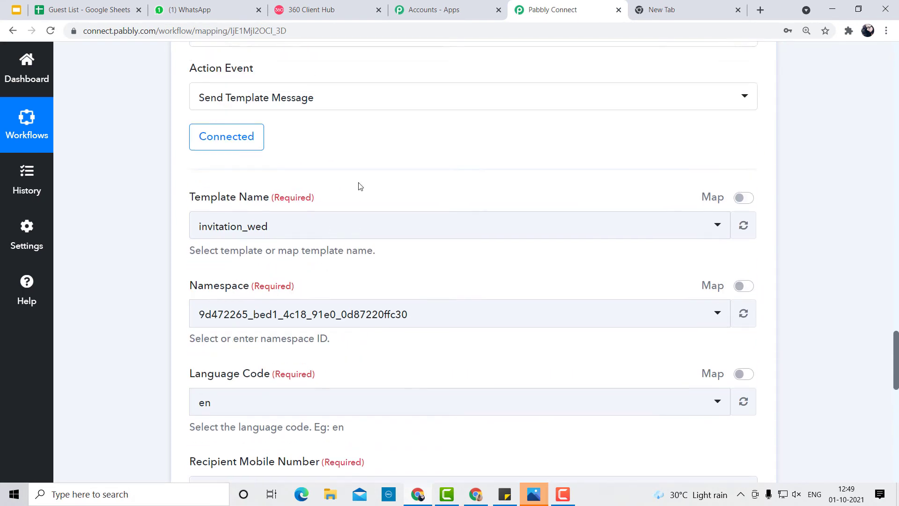
pyautogui.scroll(5, 474, 228)
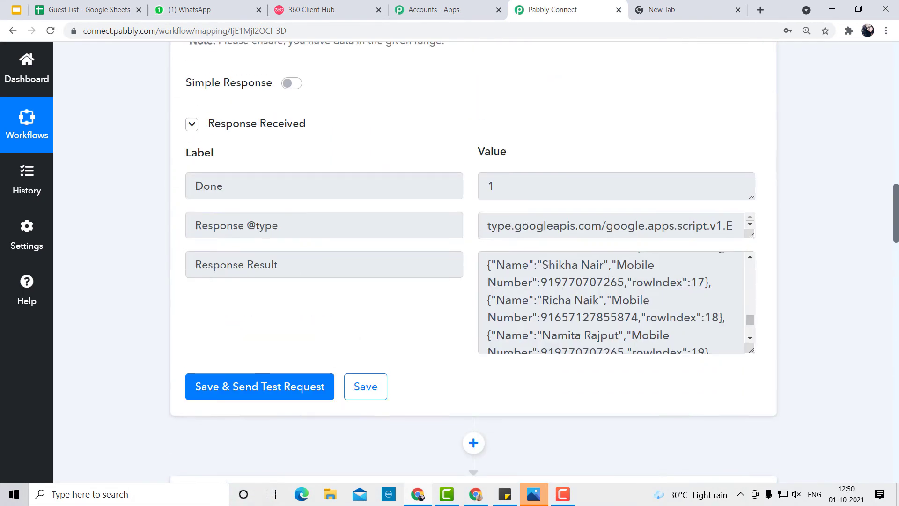
pyautogui.scroll(-6, 503, 323)
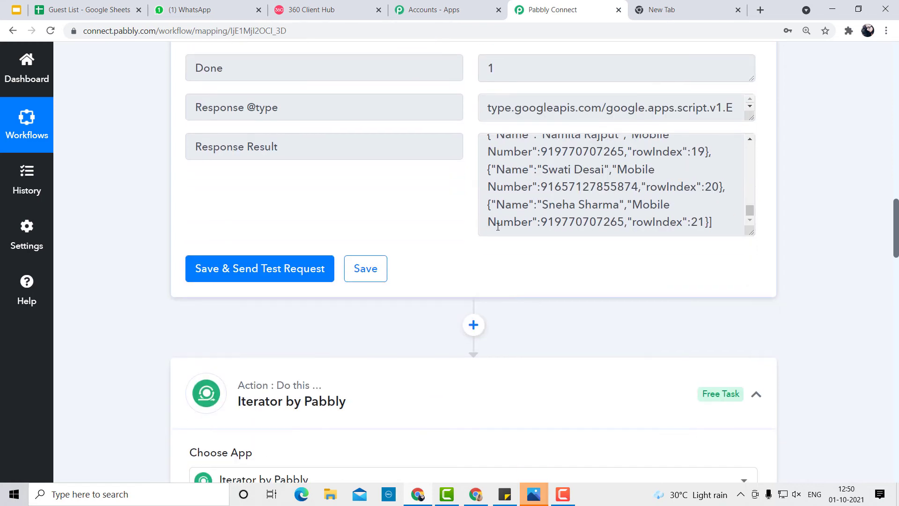
pyautogui.scroll(-15, 490, 227)
pyautogui.scroll(-5, 478, 239)
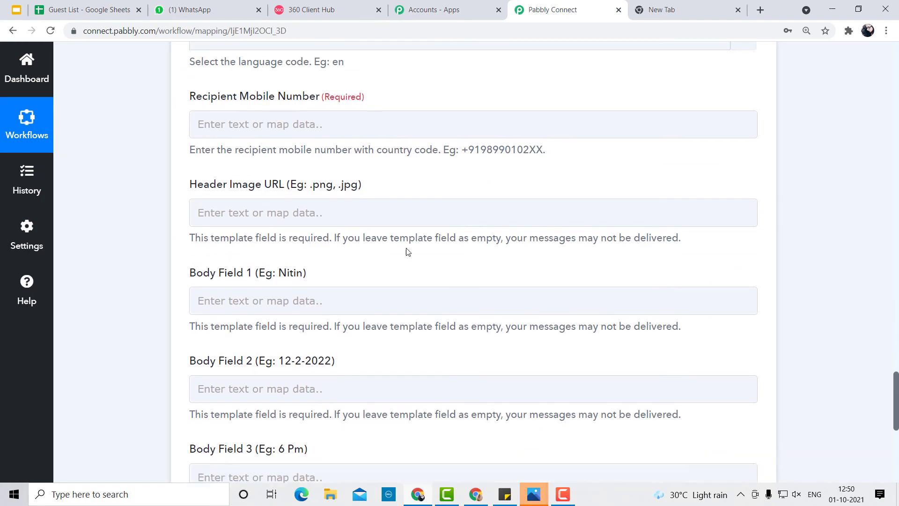
# Look at the Google Sheets step data available for mapping in the Header Image URL field without inserting any.
pyautogui.click(337, 183)
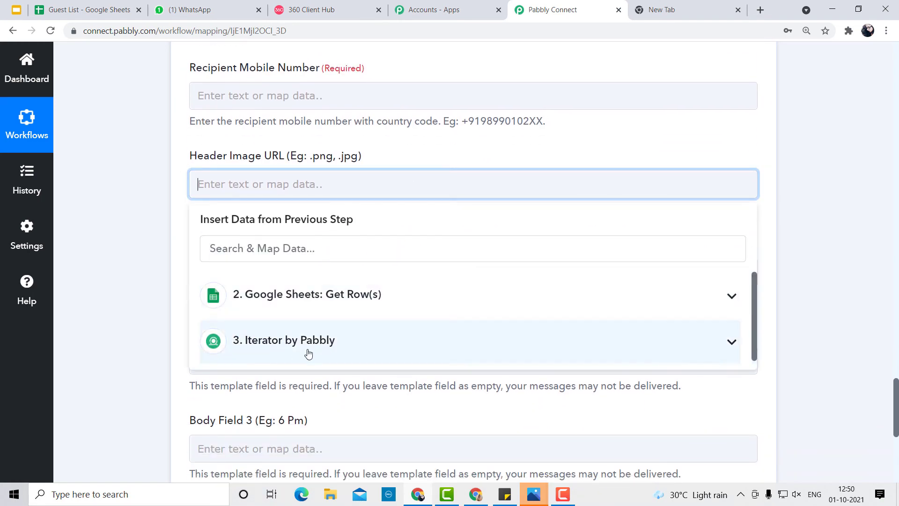
pyautogui.click(318, 312)
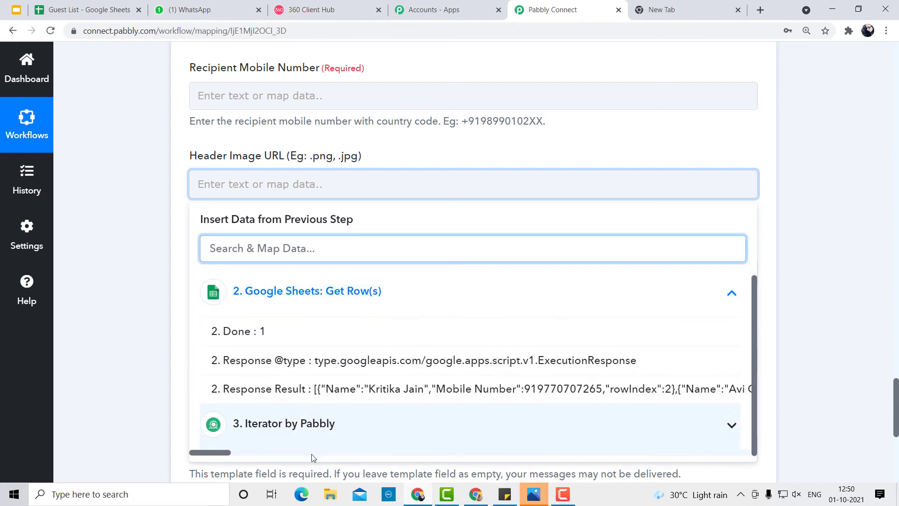
pyautogui.click(117, 280)
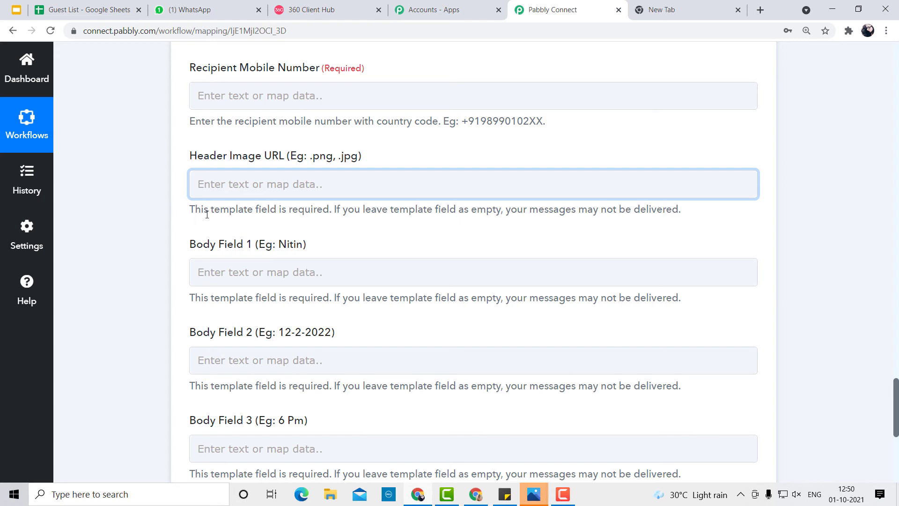
# Switch to the Guest List spreadsheet and check how the numbers in the Mobile Number column are written.
pyautogui.scroll(4, 154, 262)
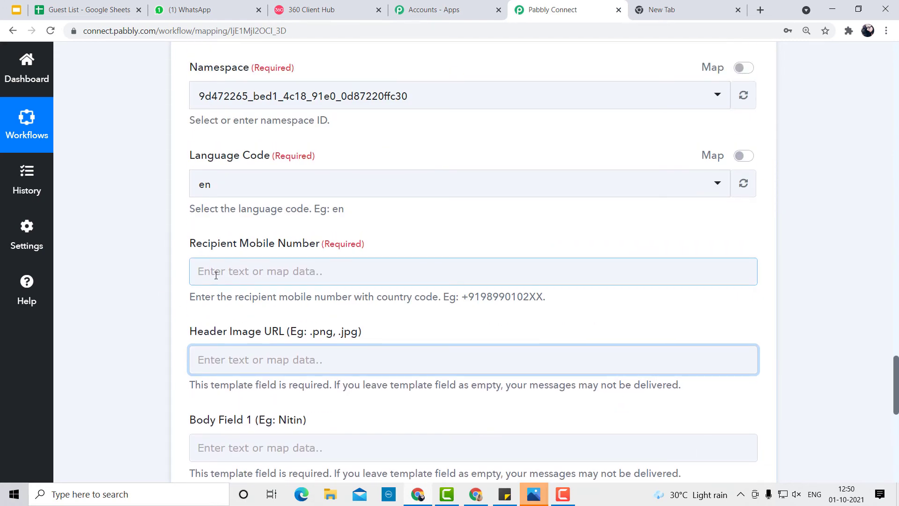
pyautogui.scroll(-1, 216, 275)
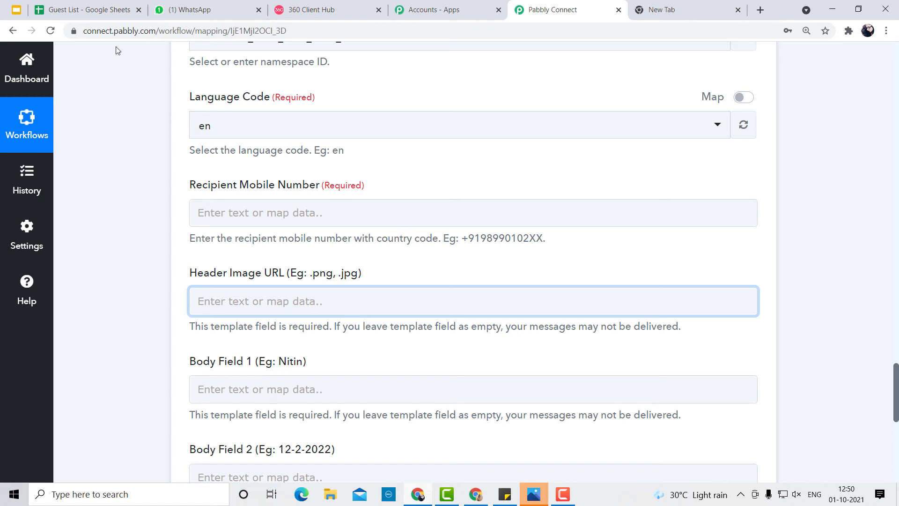
pyautogui.click(107, 8)
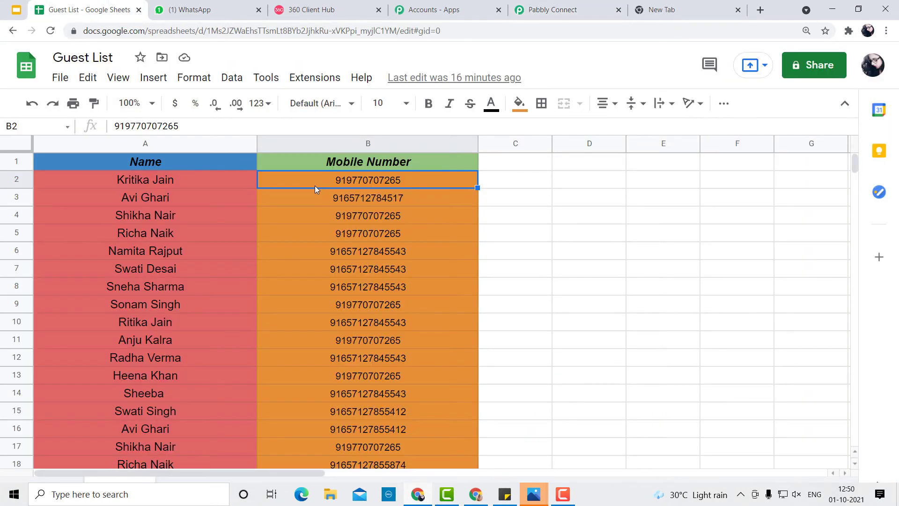
# Return to the Pabbly Connect workflow and map the Iterator's Mobile Number into Recipient Mobile Number, prefixed with a plus sign.
pyautogui.click(543, 8)
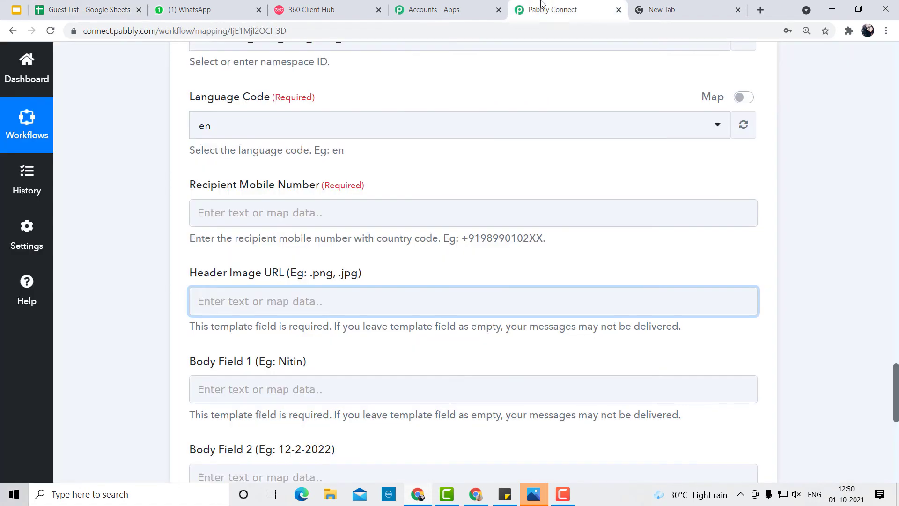
pyautogui.click(261, 206)
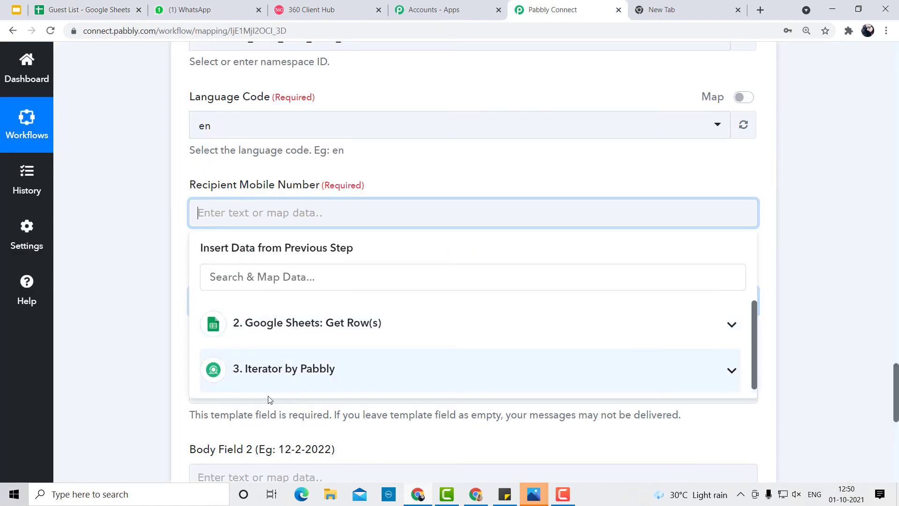
pyautogui.click(268, 376)
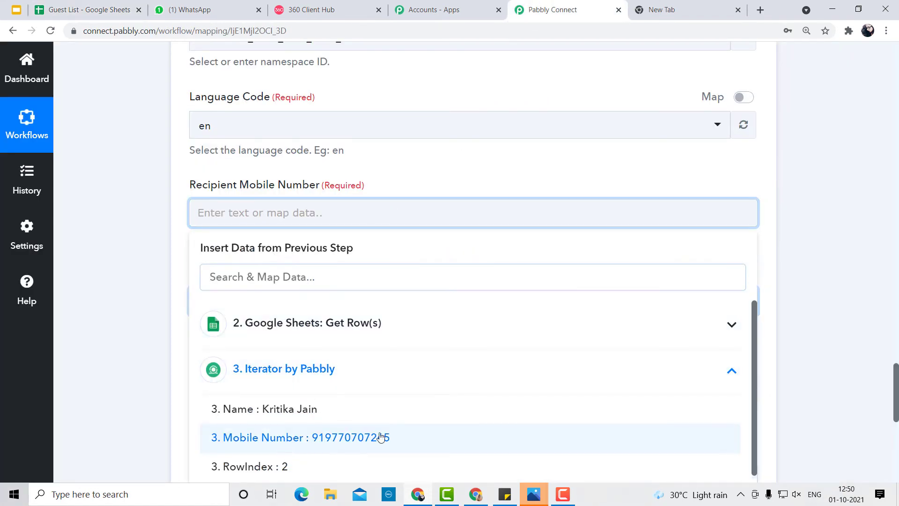
pyautogui.click(380, 438)
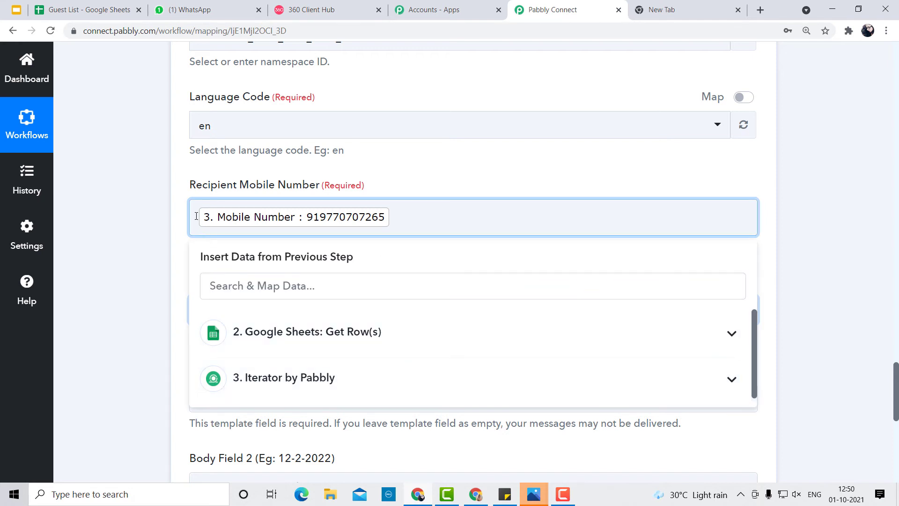
pyautogui.write('+')
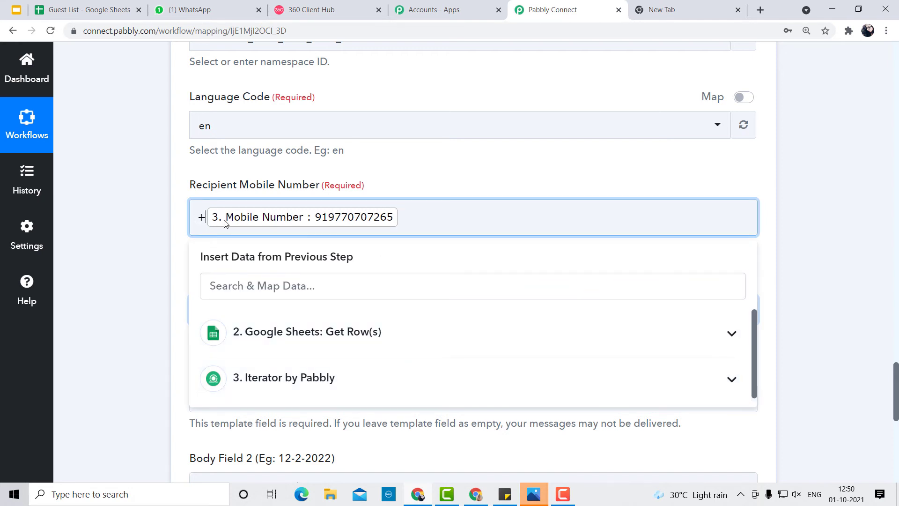
pyautogui.press('Tab')
# Switch to the 360 Client Hub and examine the header image and body placeholders in the invitation_wed template preview.
pyautogui.scroll(-1, 465, 155)
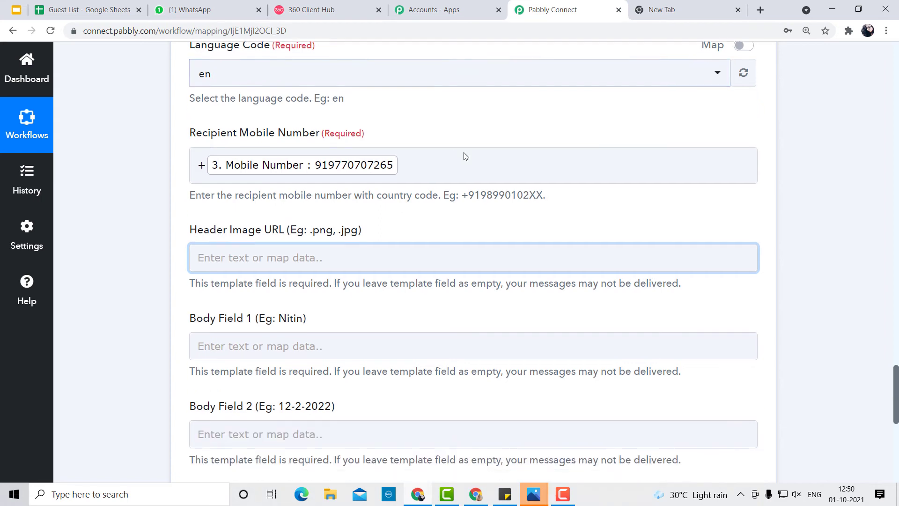
pyautogui.scroll(-2, 439, 171)
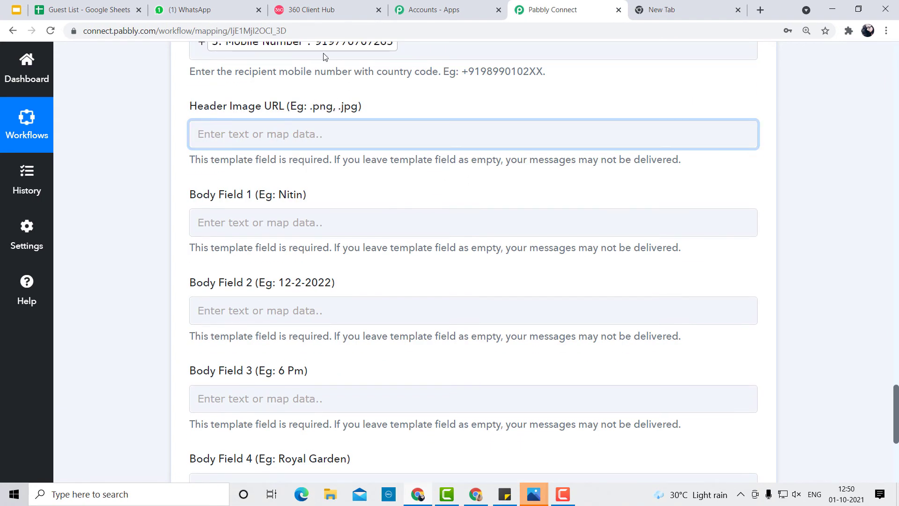
pyautogui.click(317, 8)
pyautogui.scroll(4, 538, 283)
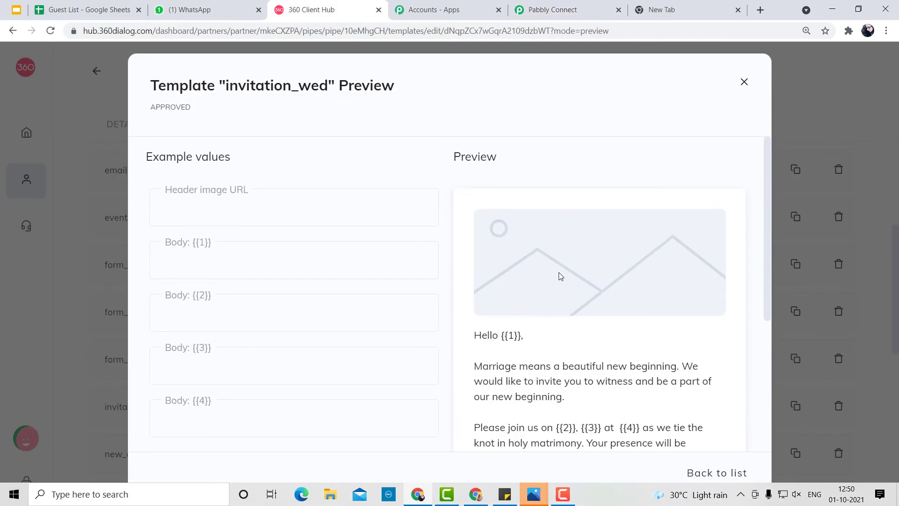
pyautogui.click(533, 12)
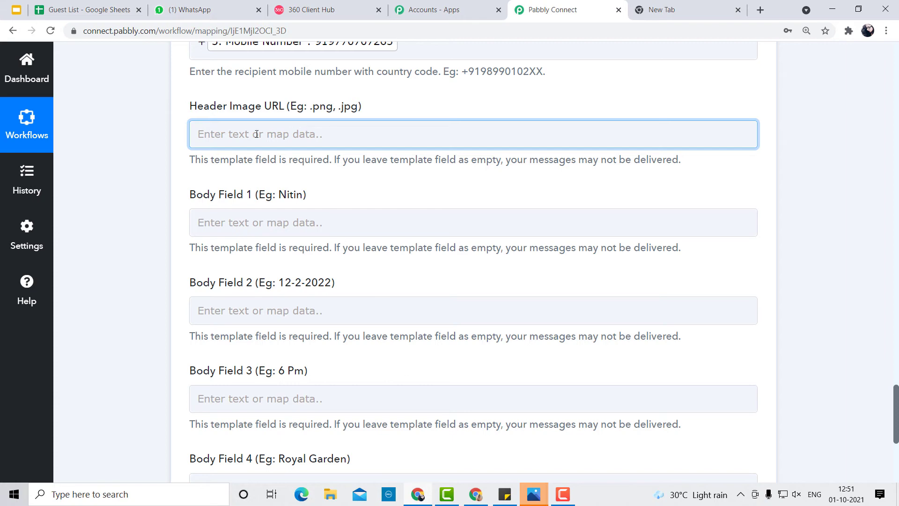
pyautogui.click(342, 128)
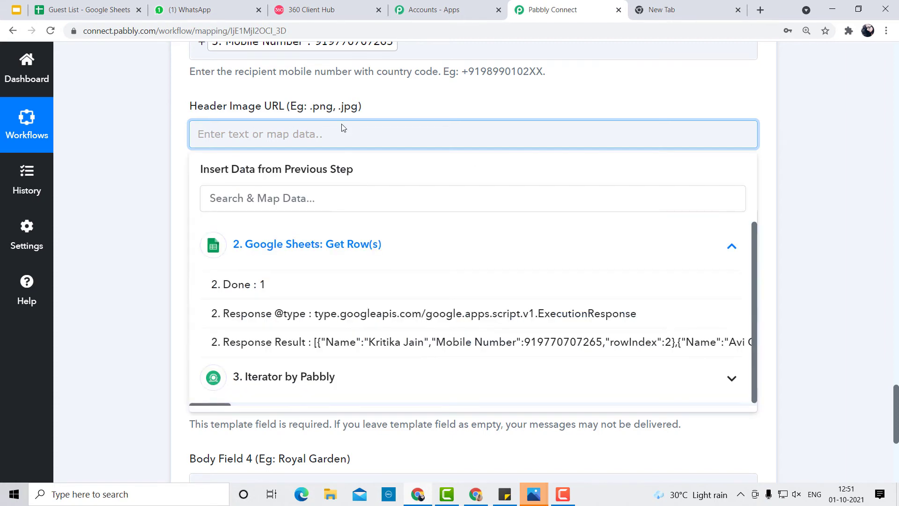
pyautogui.write('https://images.pexels.com/photos/4992849/pexels-photo-4992849.jpeg?cs=srgb&dl=pexels-rachel-claire-4992849.jpg&fm=jpg')
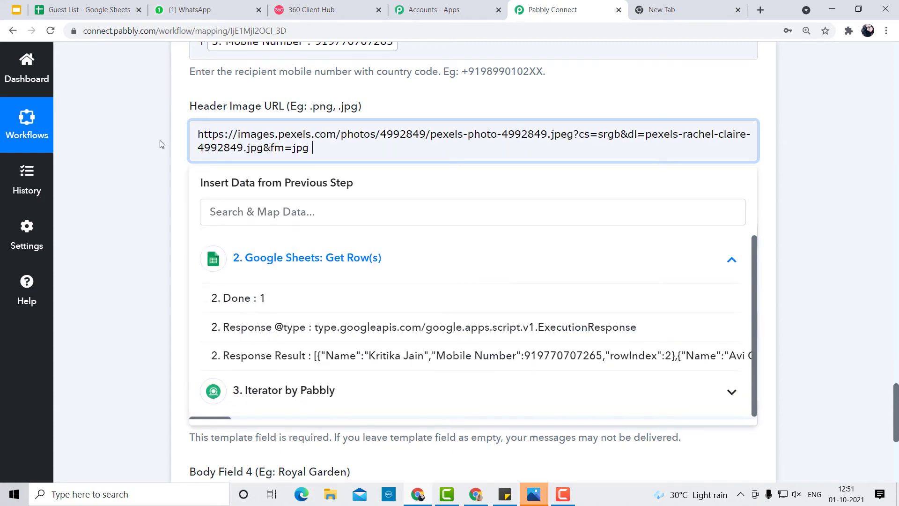
pyautogui.click(147, 95)
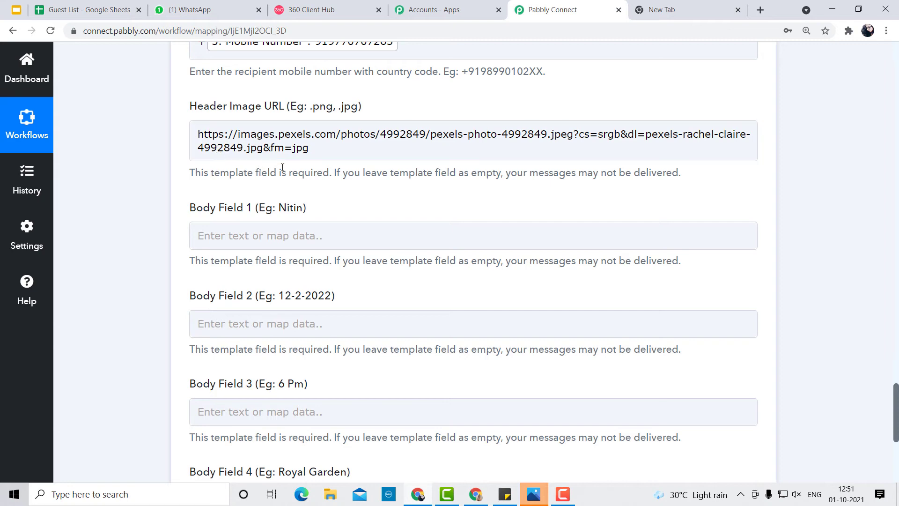
# Load the Pexels header image URL in the spare browser tab and view the downloaded picture in Photos.
pyautogui.click(661, 6)
pyautogui.tripleClick(401, 31)
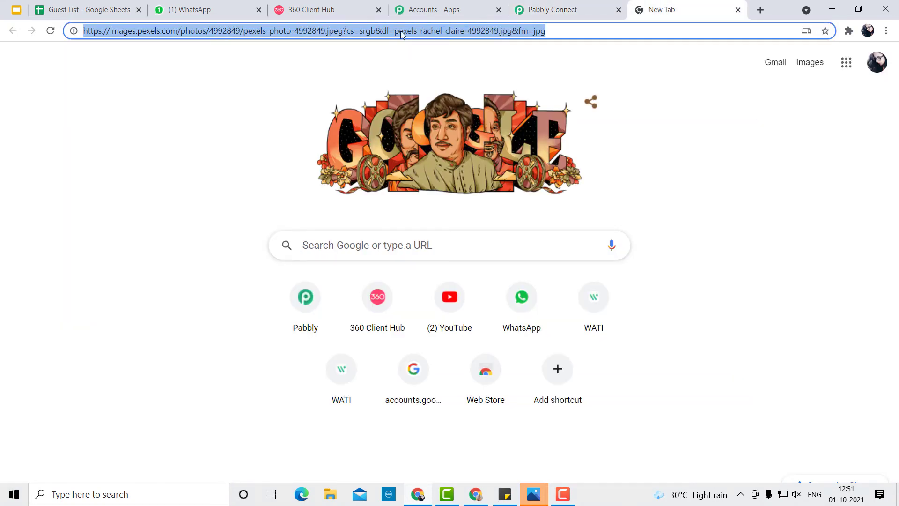
pyautogui.write('https://images.pexels.com/photos/4992849/pexels-photo-4992849.jpeg?cs=srgb&dl=pexels-rachel-claire-4992849.jpg&fm=jpg')
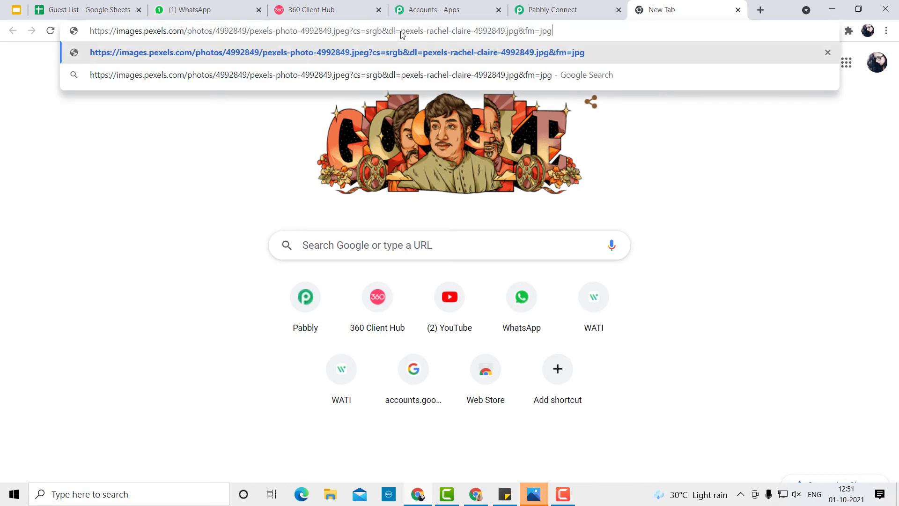
pyautogui.press('Return')
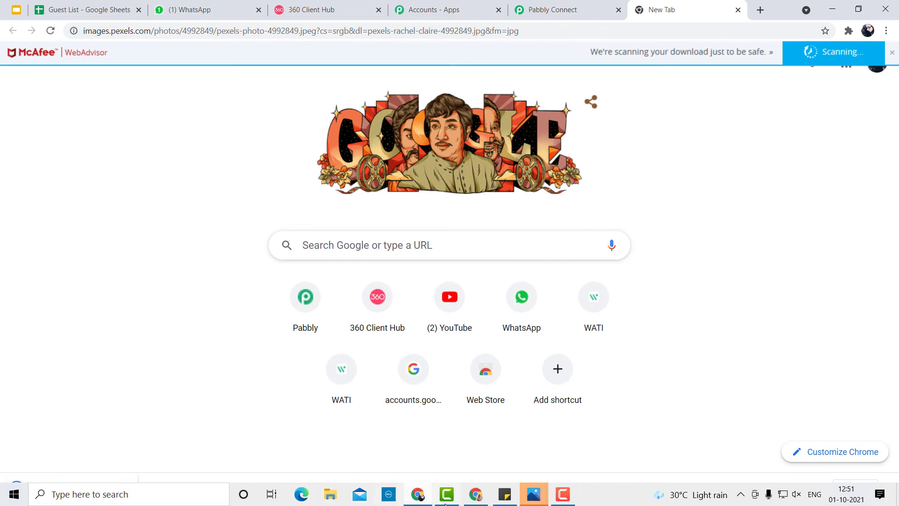
pyautogui.moveTo(534, 494)
pyautogui.click(515, 433)
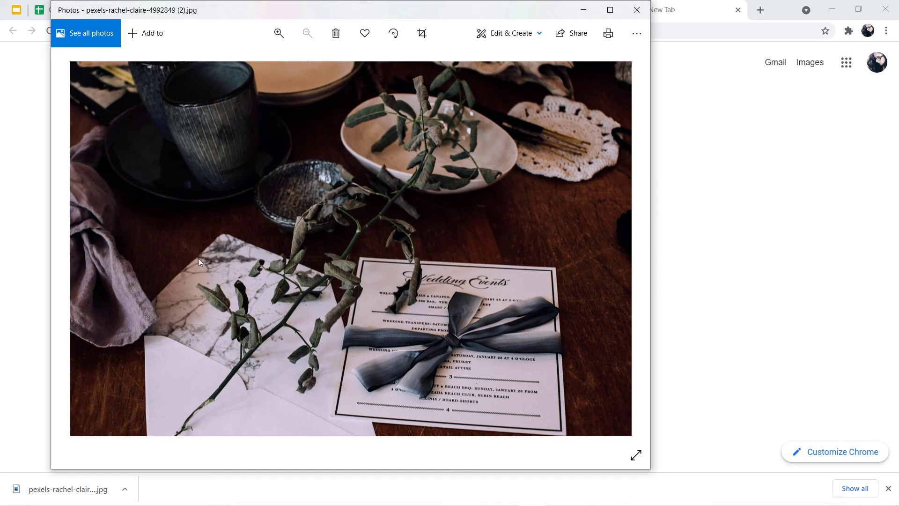
pyautogui.click(686, 196)
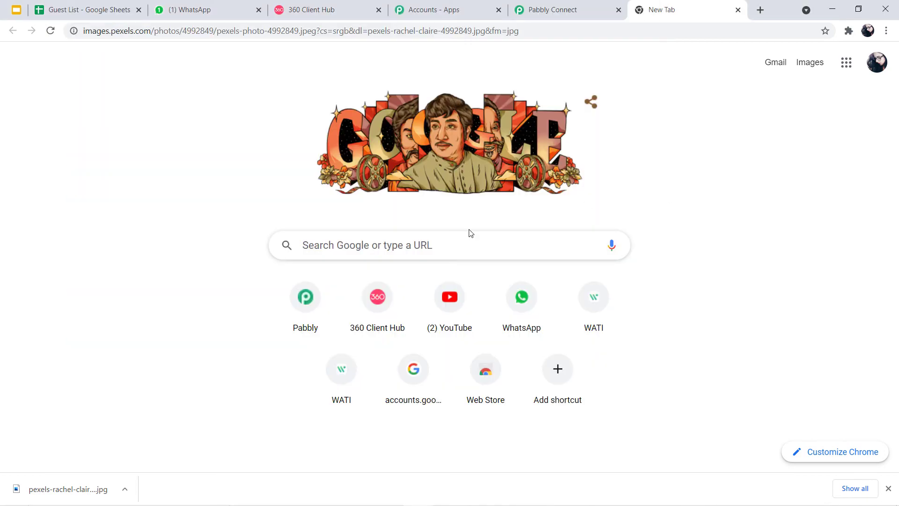
# Return to the Pabbly Connect workflow and map the Iterator's Name into Body Field 1.
pyautogui.click(525, 7)
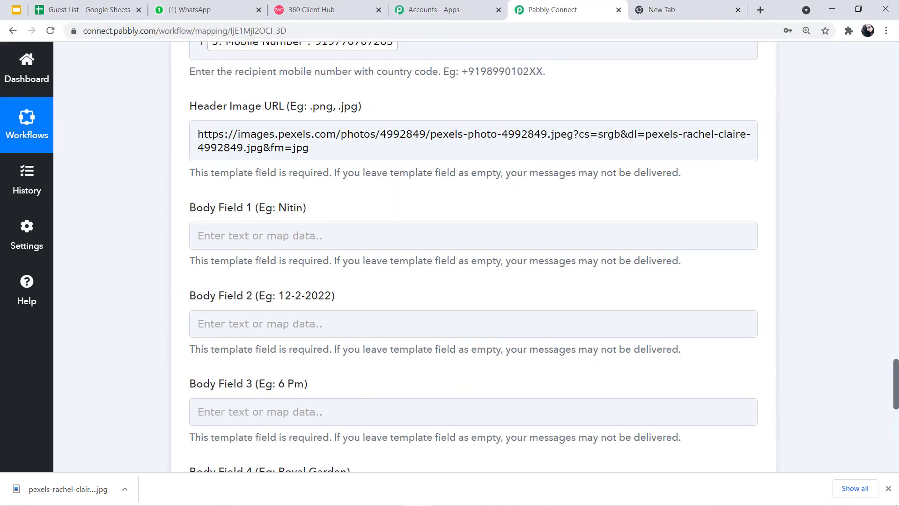
pyautogui.scroll(-1, 182, 284)
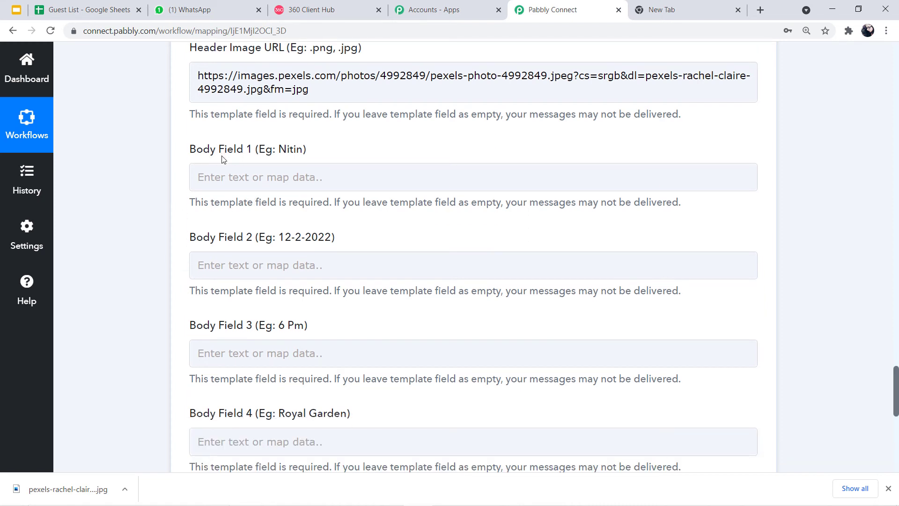
pyautogui.click(231, 171)
pyautogui.scroll(-1, 231, 171)
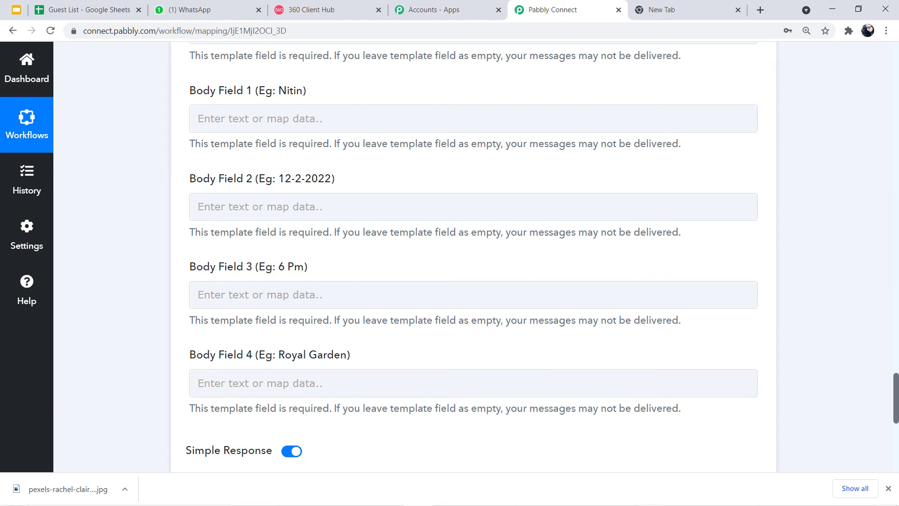
pyautogui.click(289, 121)
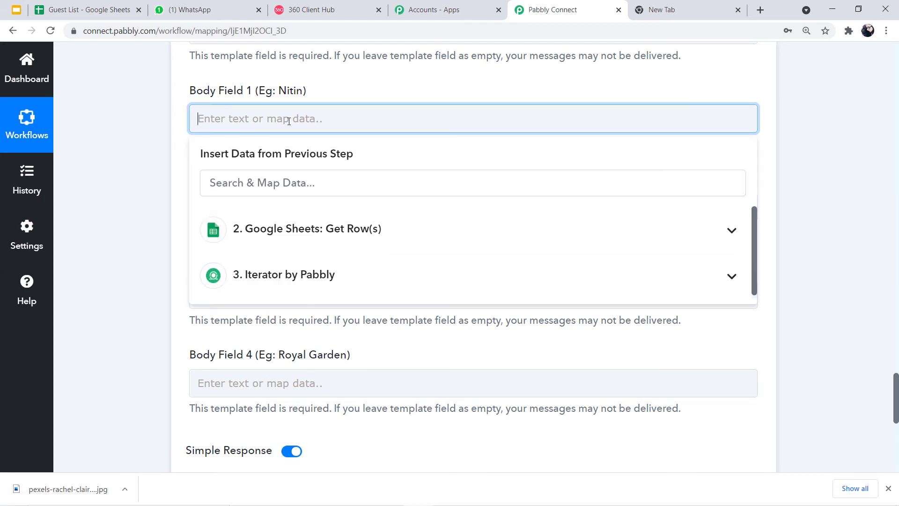
pyautogui.click(251, 281)
pyautogui.click(262, 320)
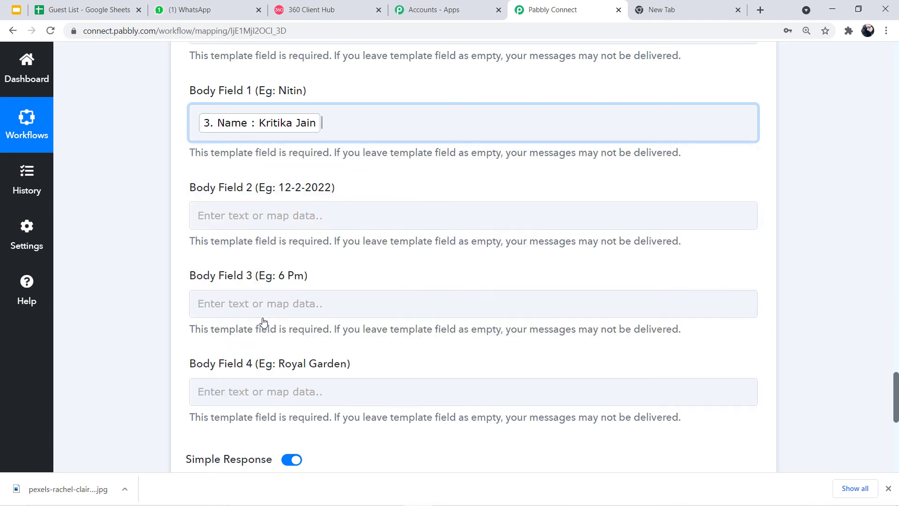
pyautogui.click(151, 183)
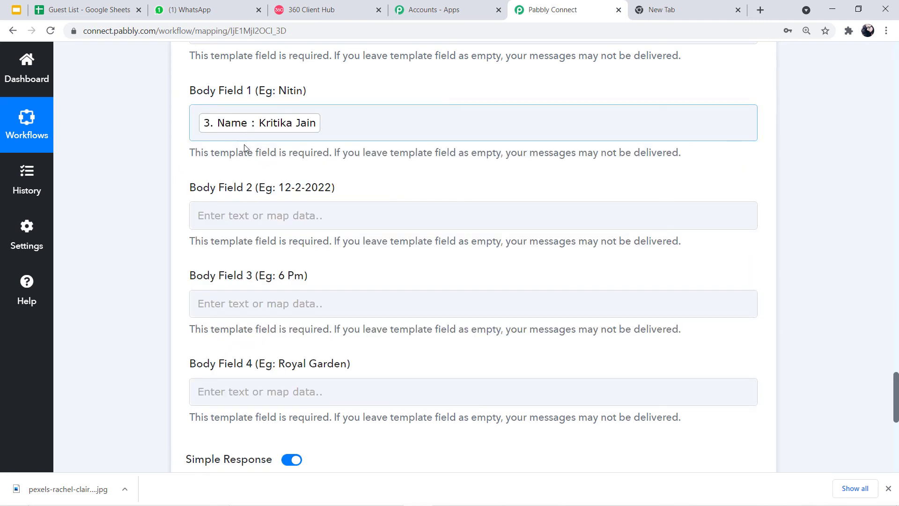
pyautogui.click(277, 151)
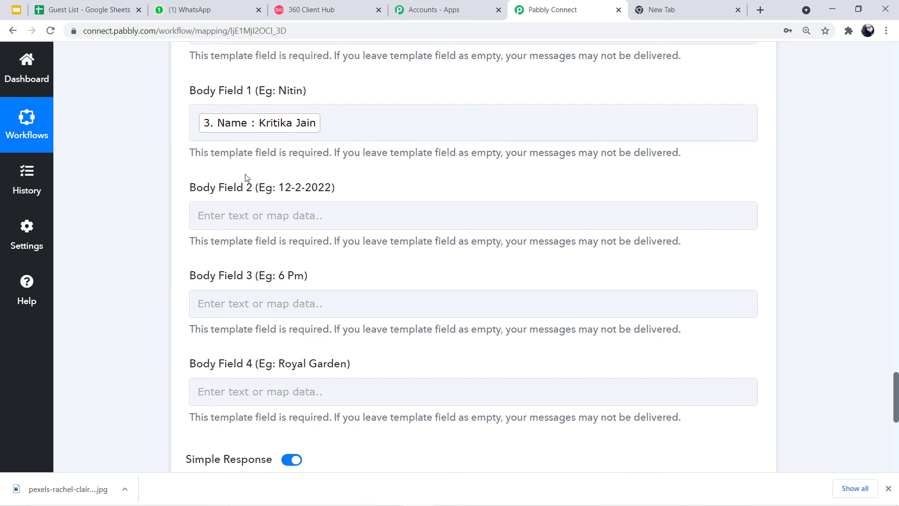
# Review the filled template message fields and check the date set in the Schedule by Pabbly trigger.
pyautogui.scroll(6, 246, 177)
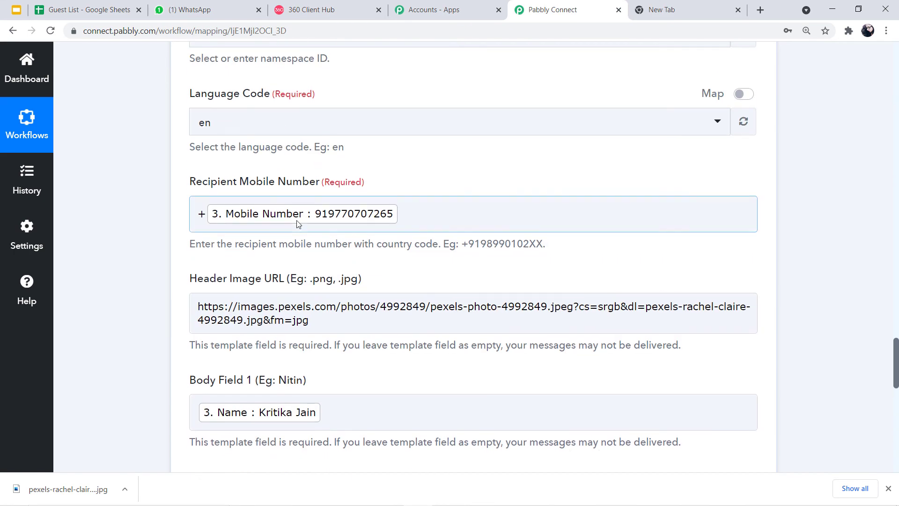
pyautogui.scroll(-4, 297, 224)
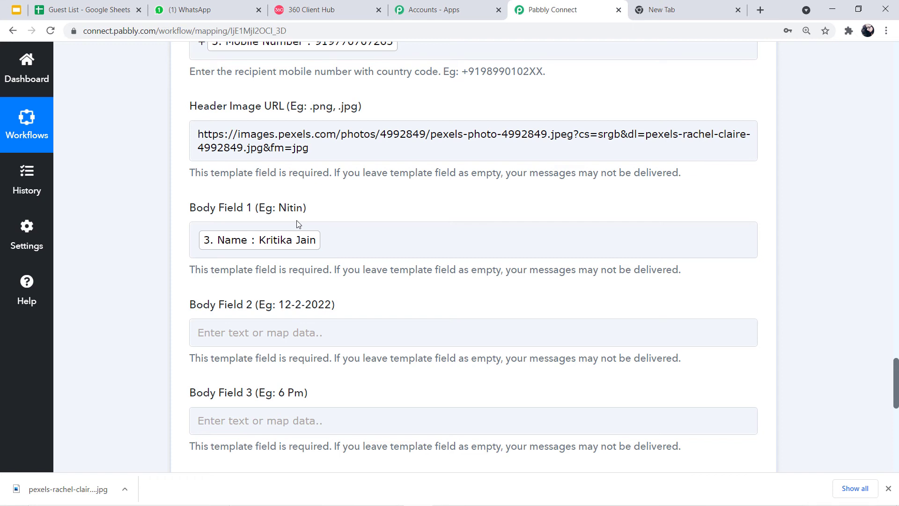
pyautogui.scroll(-1, 297, 224)
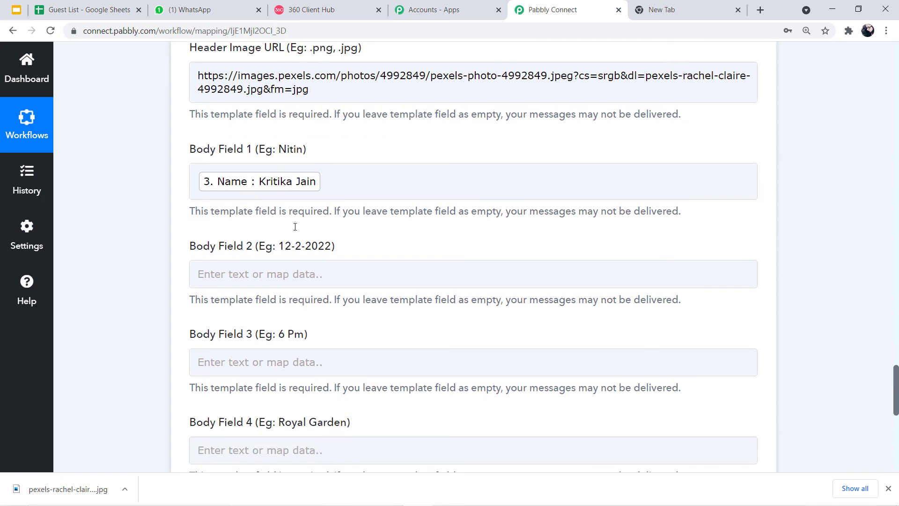
pyautogui.scroll(-2, 295, 227)
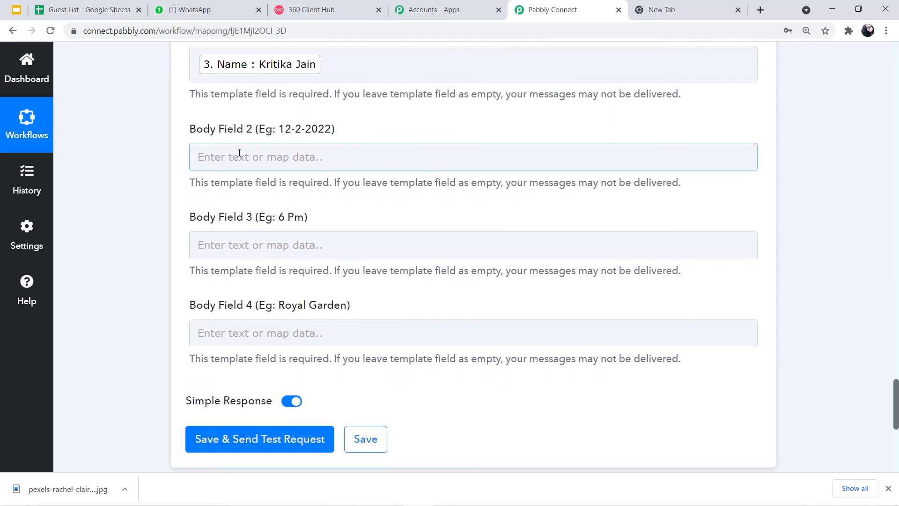
pyautogui.scroll(15, 313, 139)
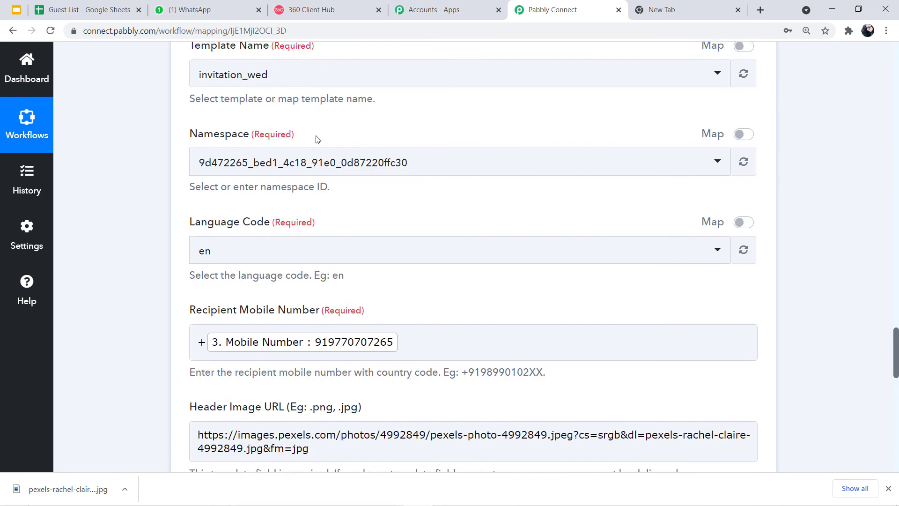
pyautogui.scroll(15, 316, 139)
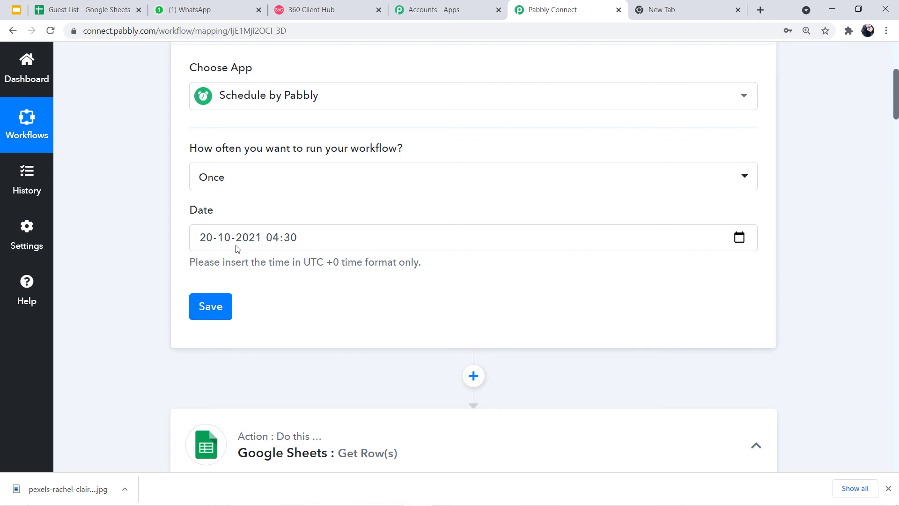
pyautogui.scroll(-15, 236, 250)
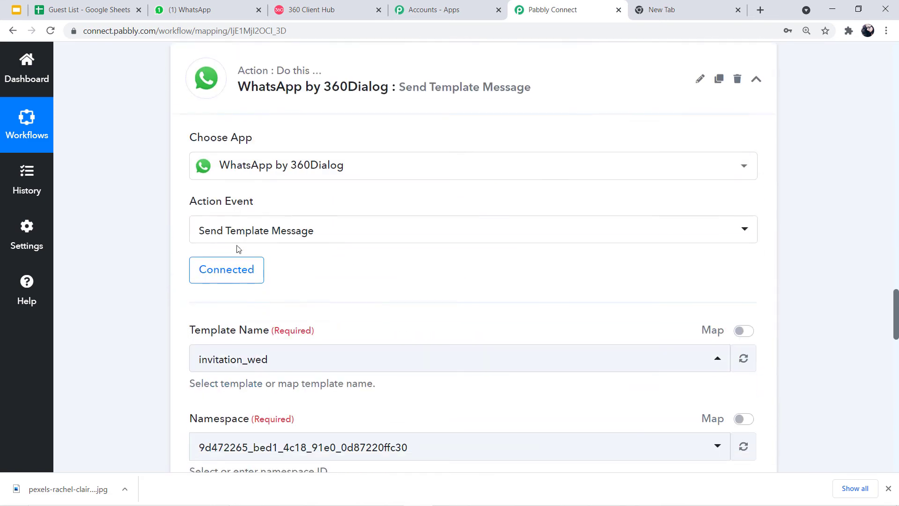
pyautogui.scroll(-16, 236, 249)
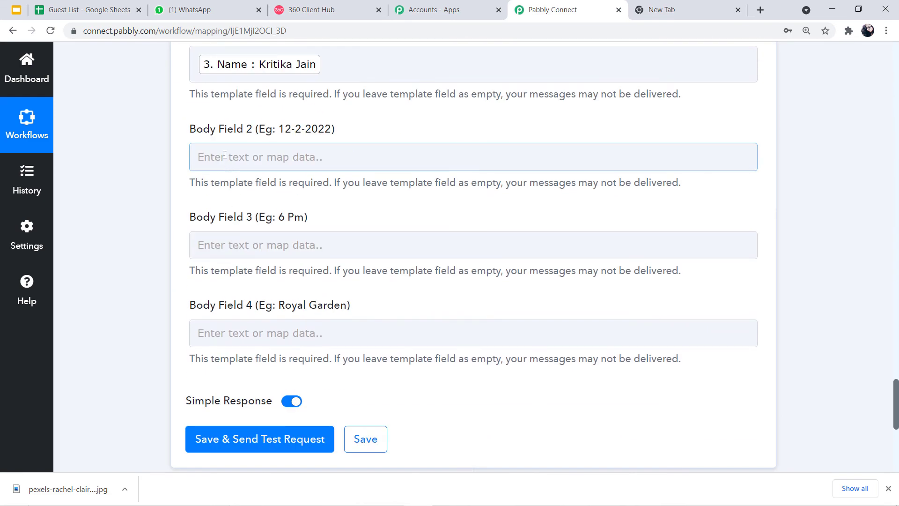
# Set Body Field 2 to the date 20-10-2021.
pyautogui.click(224, 155)
pyautogui.write('20')
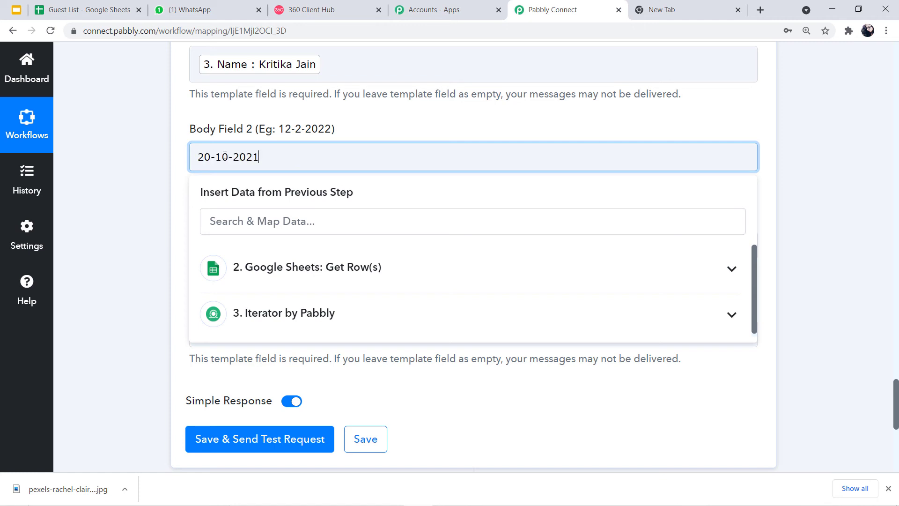
pyautogui.write('-10-2021')
pyautogui.click(189, 178)
# Set Body Field 3 of the WhatsApp template message to the time 9 Pm.
pyautogui.scroll(-2, 207, 175)
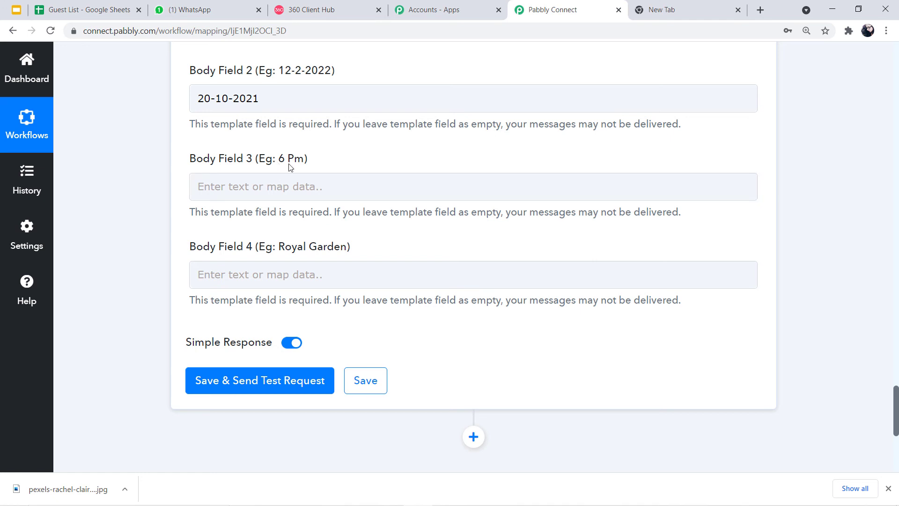
pyautogui.click(286, 187)
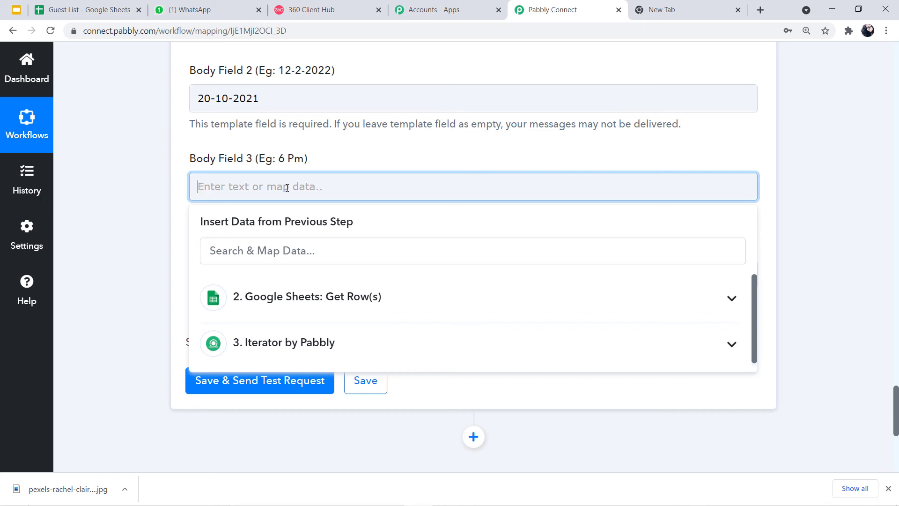
pyautogui.write('(')
pyautogui.press('BackSpace')
pyautogui.write('9 Pm')
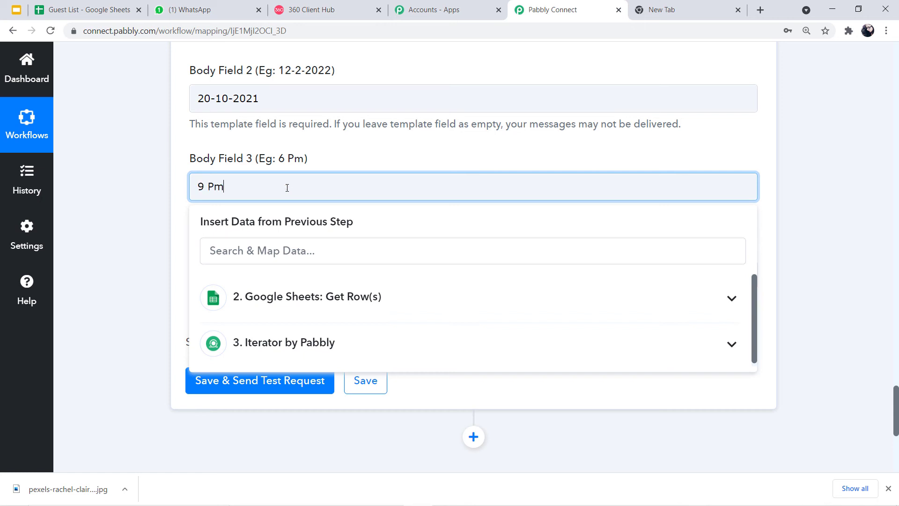
pyautogui.click(86, 236)
# Set Body Field 4 of the template message to the venue Hotel Sayaji.
pyautogui.scroll(-2, 281, 211)
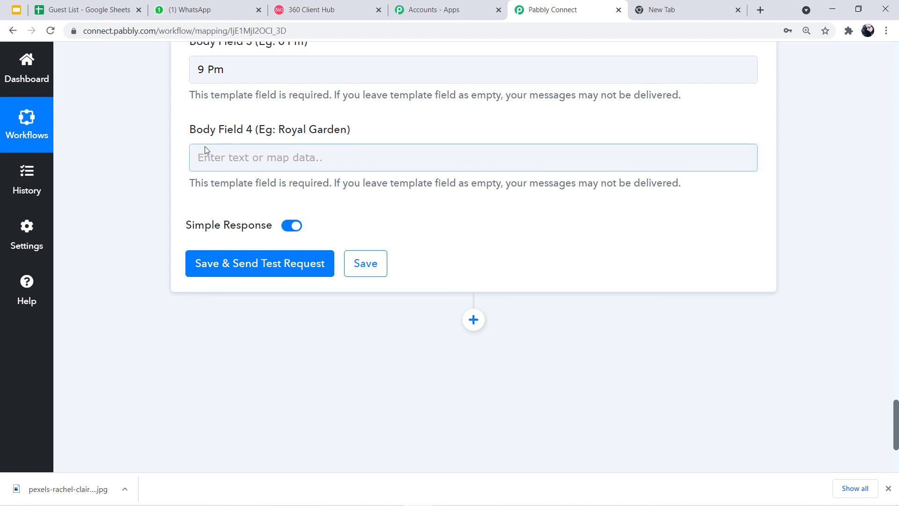
pyautogui.click(284, 152)
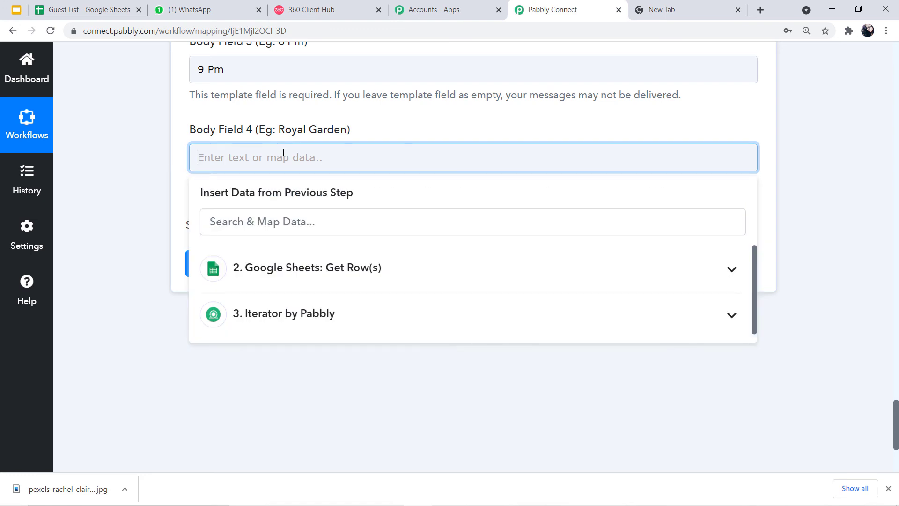
pyautogui.write('Hotel Sayaji')
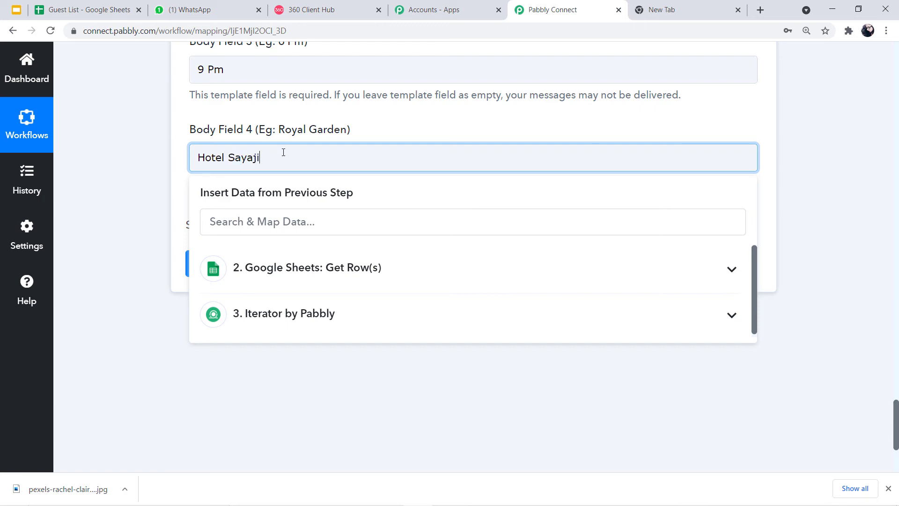
pyautogui.click(116, 168)
# Review the filled template message fields, then save the WhatsApp action and send its test request.
pyautogui.scroll(10, 231, 263)
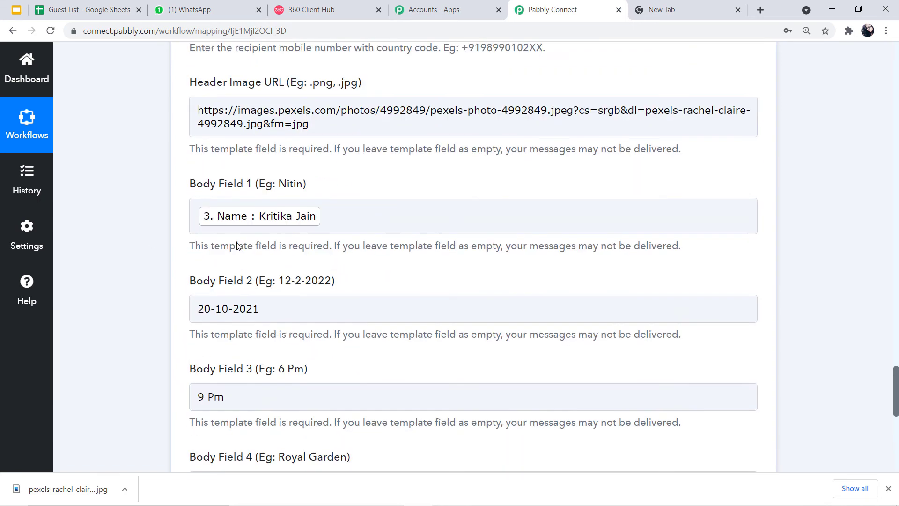
pyautogui.scroll(8, 208, 163)
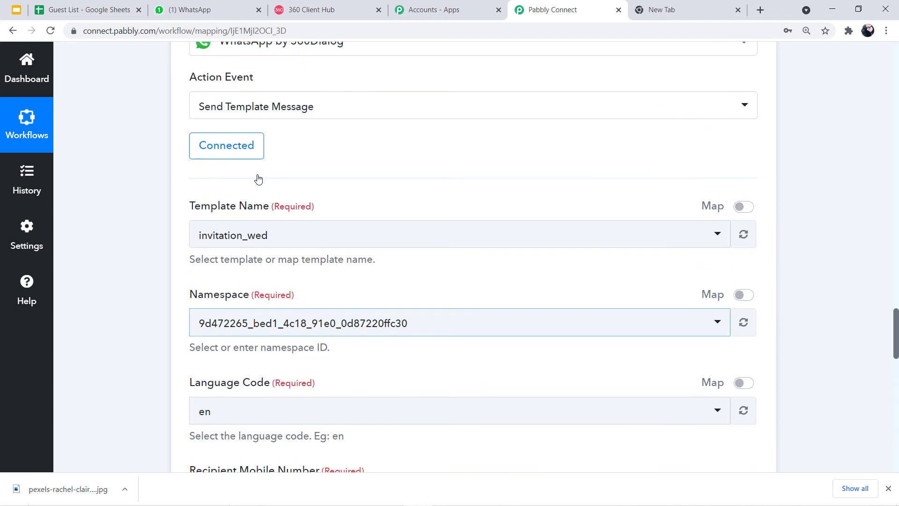
pyautogui.scroll(-3, 253, 201)
pyautogui.scroll(-15, 253, 201)
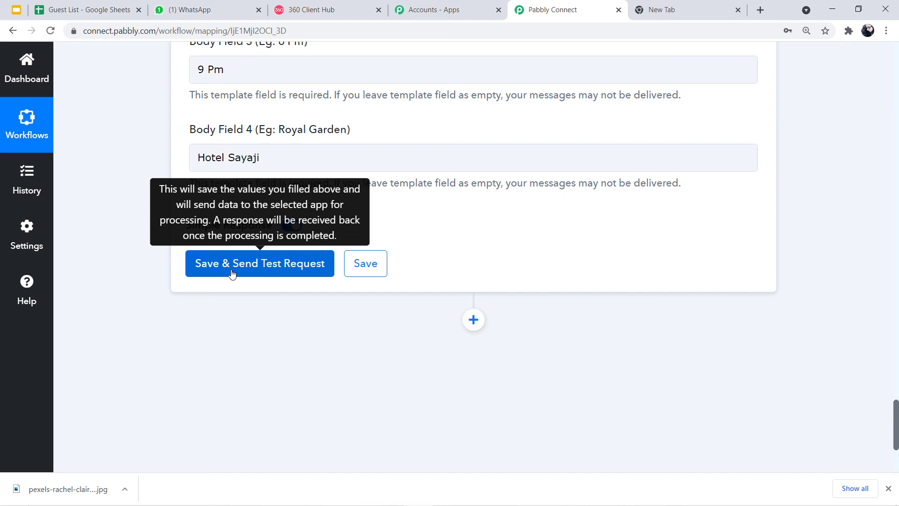
pyautogui.scroll(7, 320, 186)
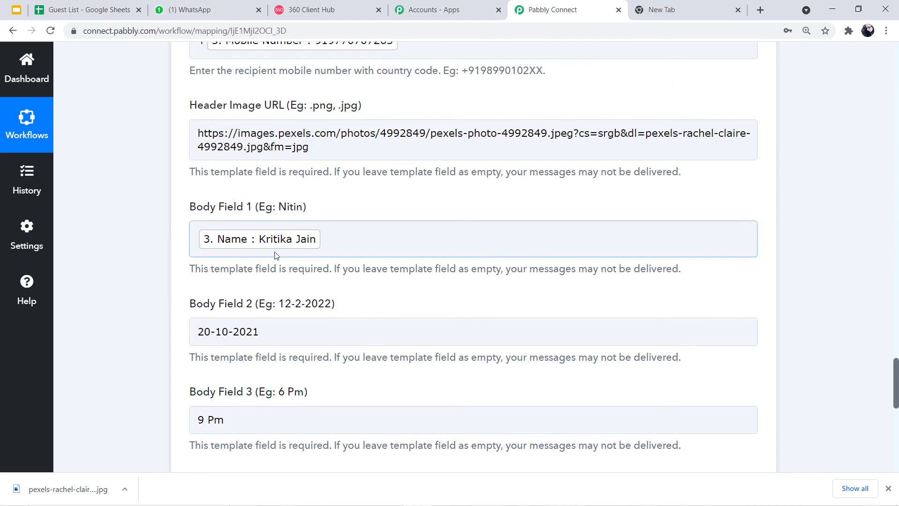
pyautogui.scroll(-7, 275, 255)
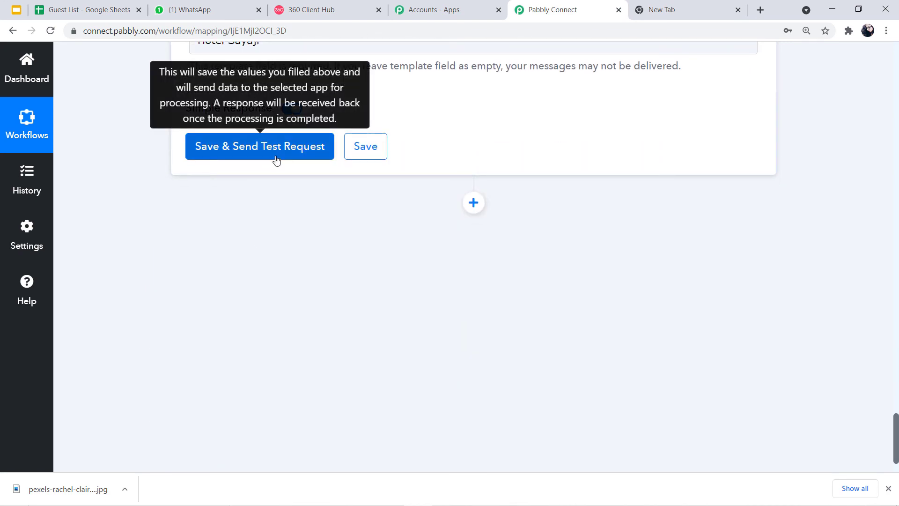
pyautogui.click(217, 155)
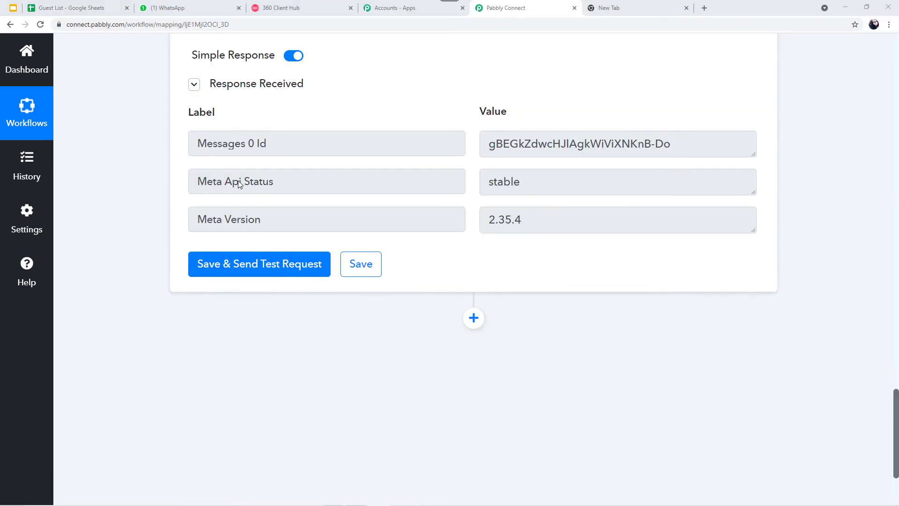
# Switch to WhatsApp Web, open the chat with the new invitation message, and accept the unknown business account notice.
pyautogui.scroll(-1, 262, 178)
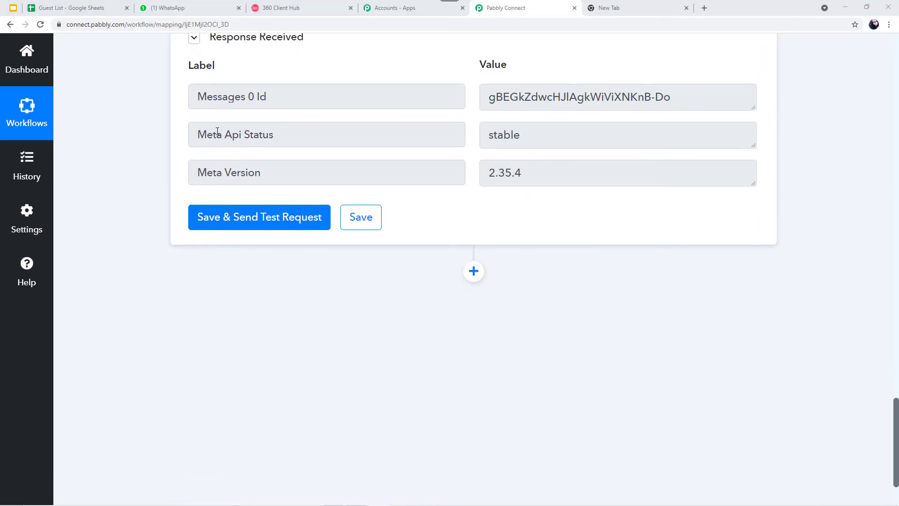
pyautogui.click(172, 8)
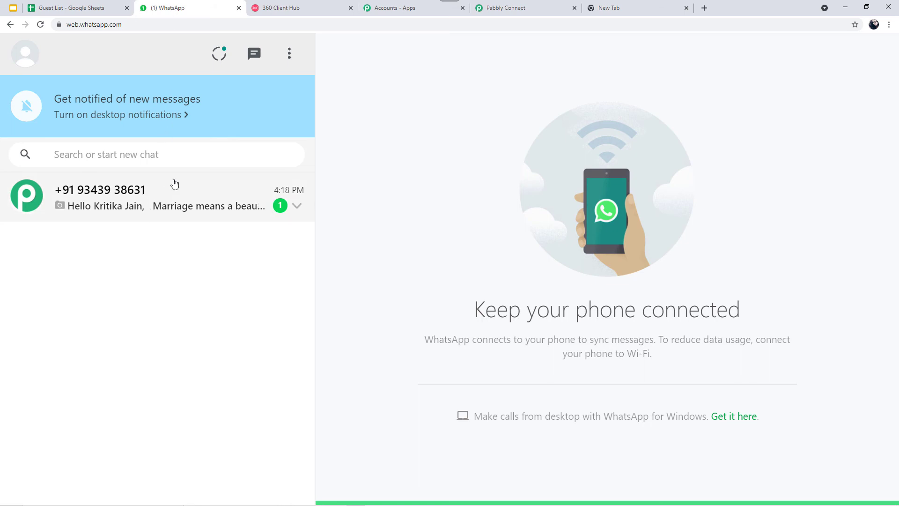
pyautogui.click(187, 196)
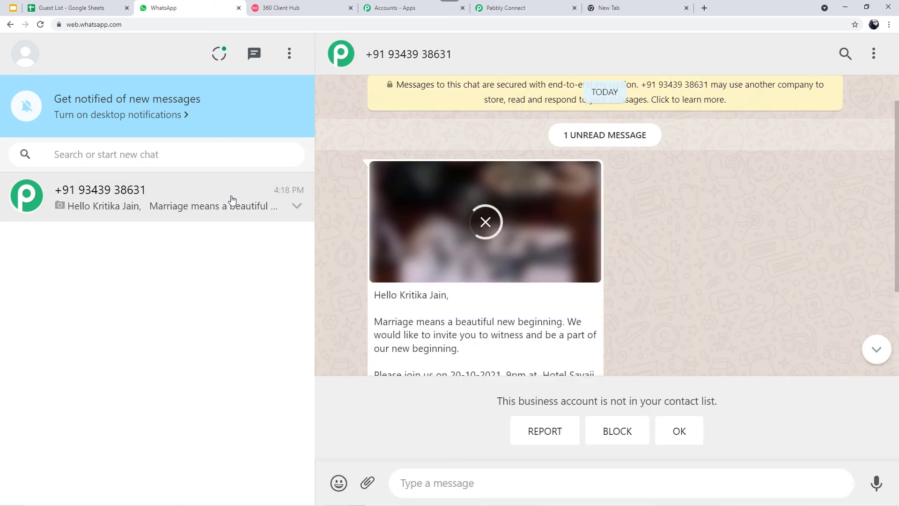
pyautogui.click(679, 430)
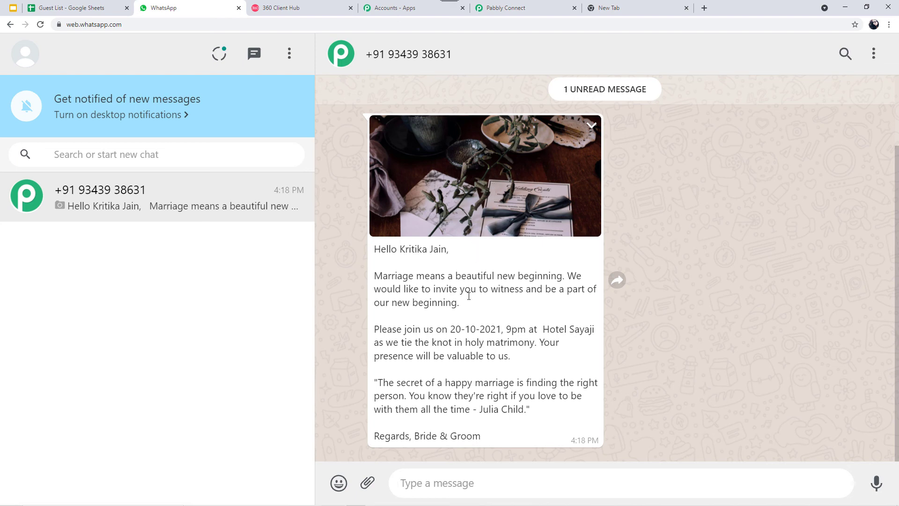
# Return to the Pabbly Connect workflow and collapse the WhatsApp by 360Dialog action and the Schedule by Pabbly trigger.
pyautogui.click(492, 5)
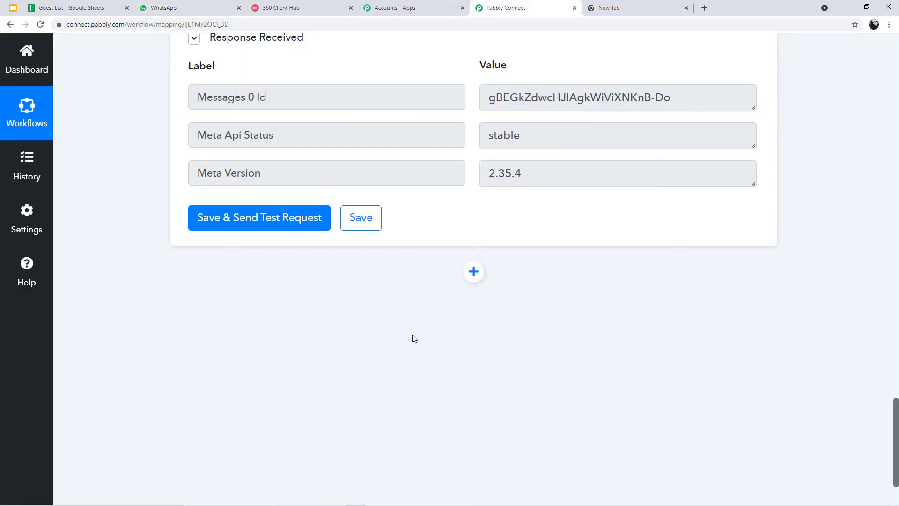
pyautogui.scroll(3, 414, 337)
pyautogui.scroll(10, 417, 342)
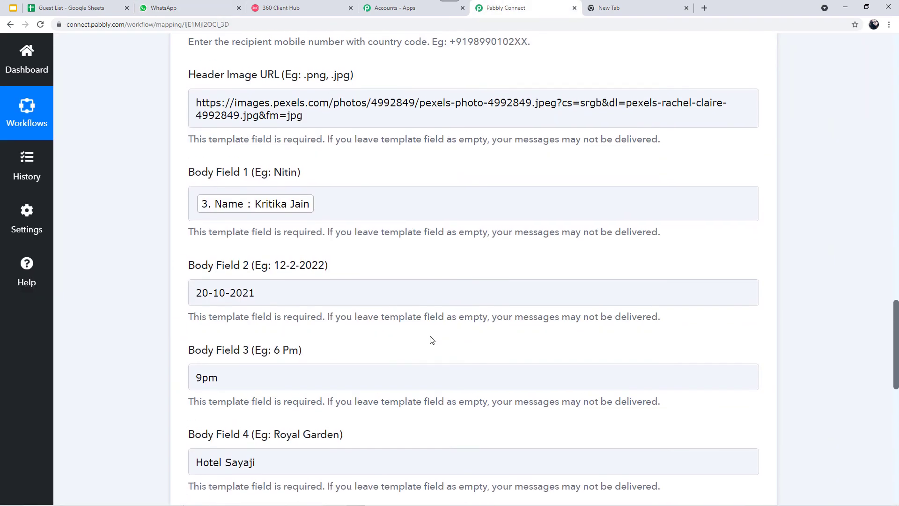
pyautogui.scroll(10, 791, 97)
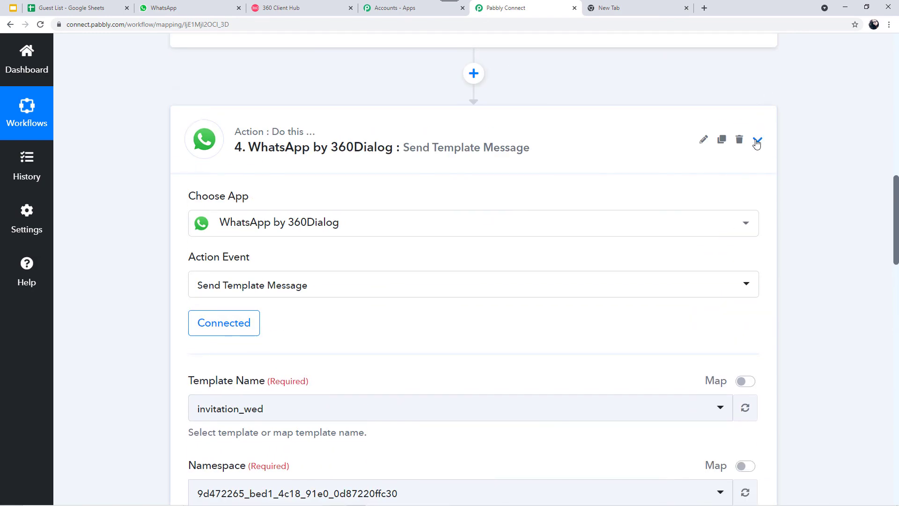
pyautogui.click(757, 140)
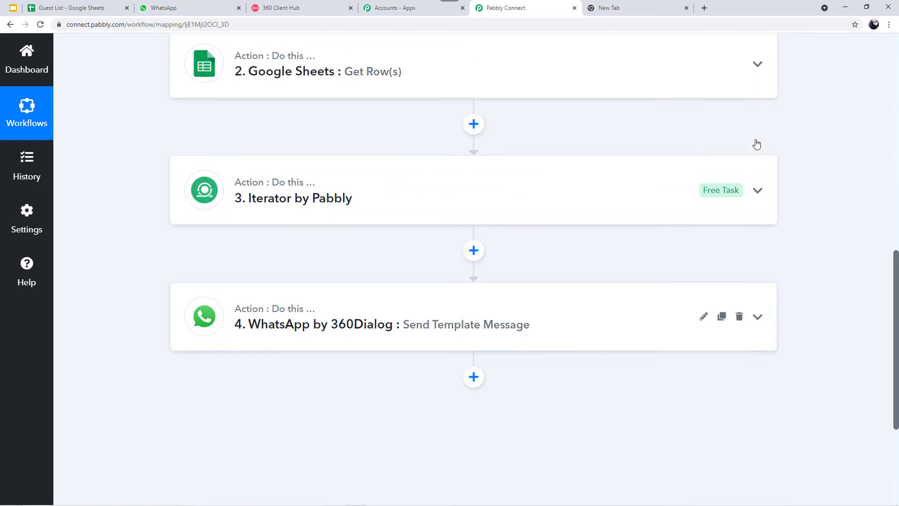
pyautogui.scroll(10, 757, 145)
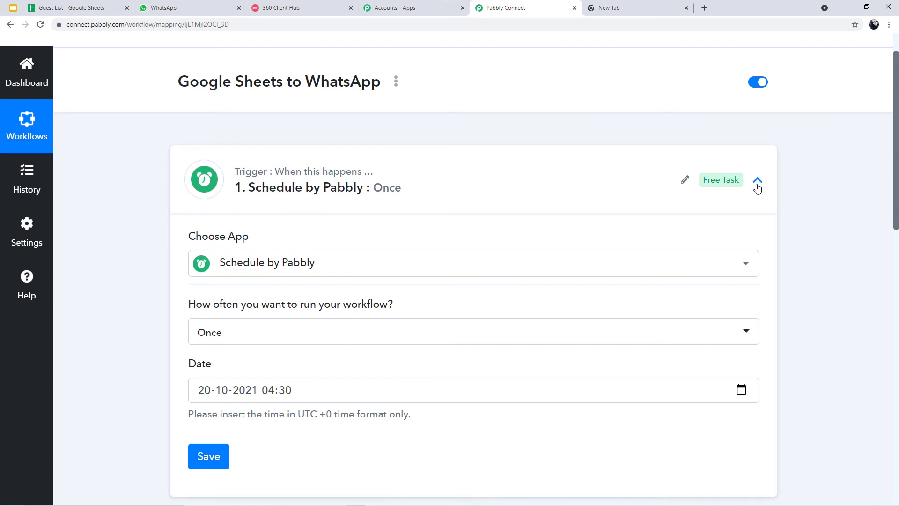
pyautogui.click(758, 187)
pyautogui.scroll(-2, 421, 235)
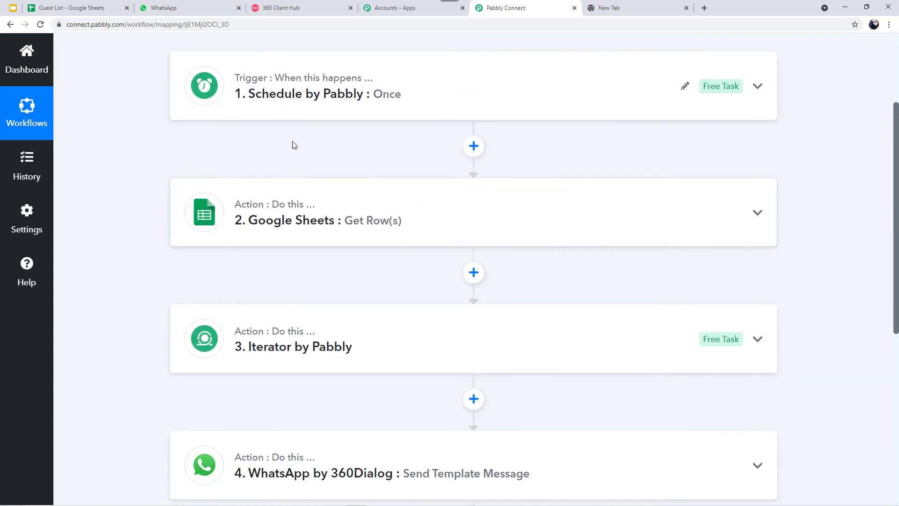
# Reopen the Schedule by Pabbly trigger and set the workflow to run at regular intervals.
pyautogui.click(326, 120)
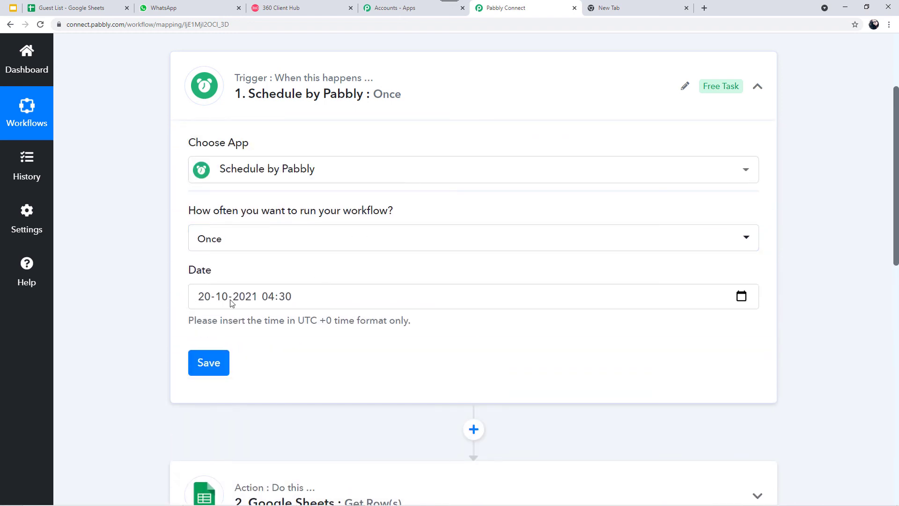
pyautogui.click(226, 233)
pyautogui.scroll(-1, 227, 262)
pyautogui.click(205, 255)
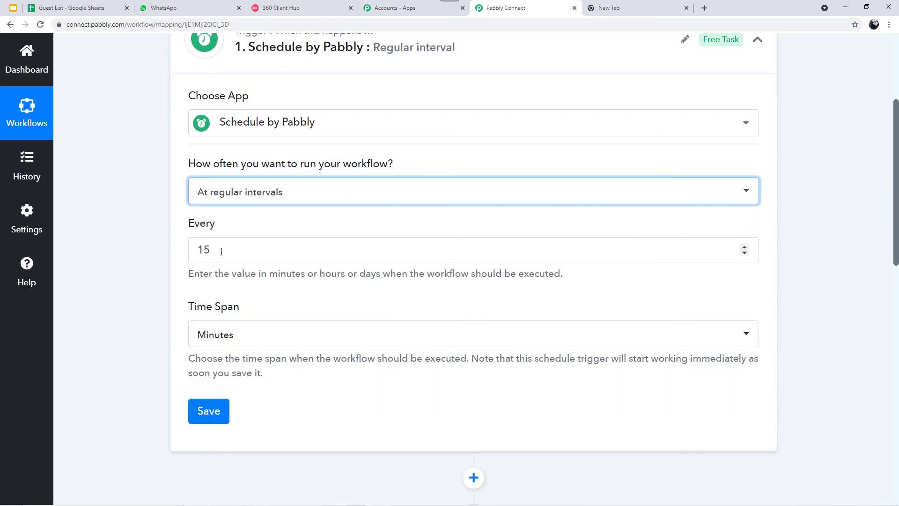
# Set the schedule's interval to every 1 minute, save it, and close the confirmation.
pyautogui.click(206, 249)
pyautogui.doubleClick(200, 250)
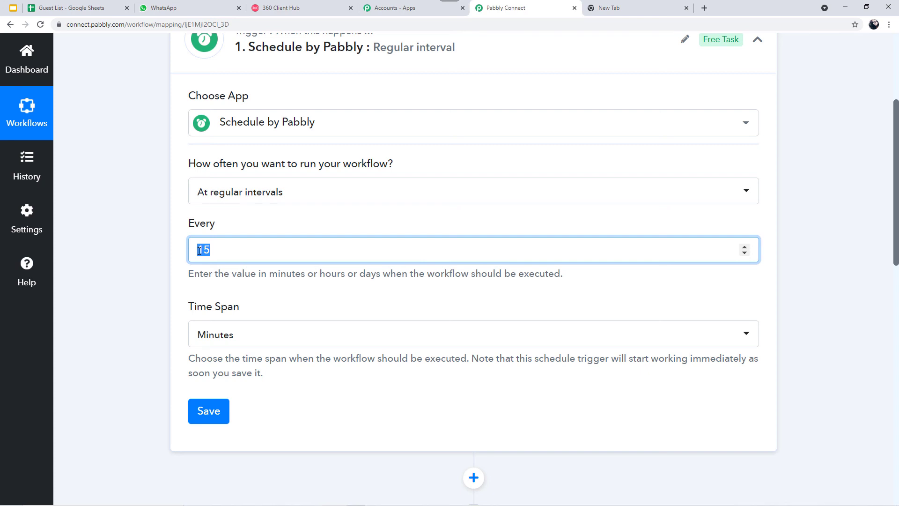
pyautogui.write('1')
pyautogui.click(177, 281)
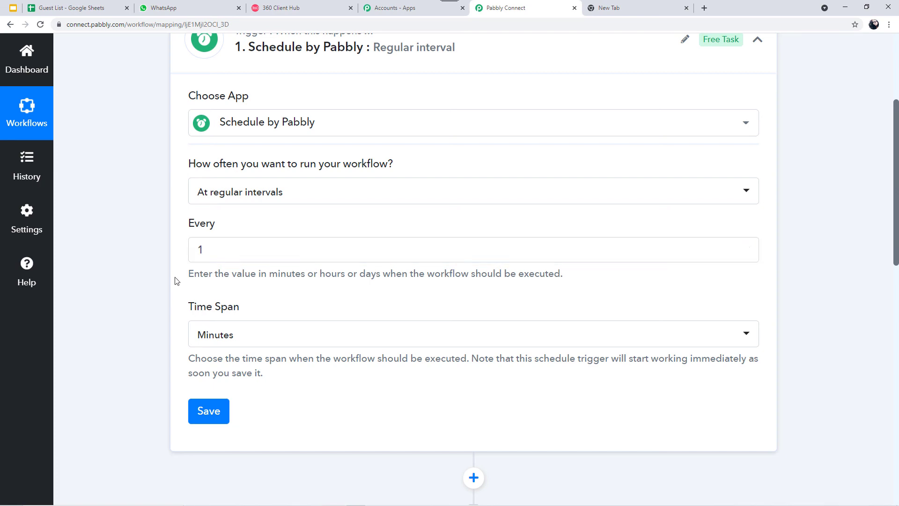
pyautogui.click(201, 422)
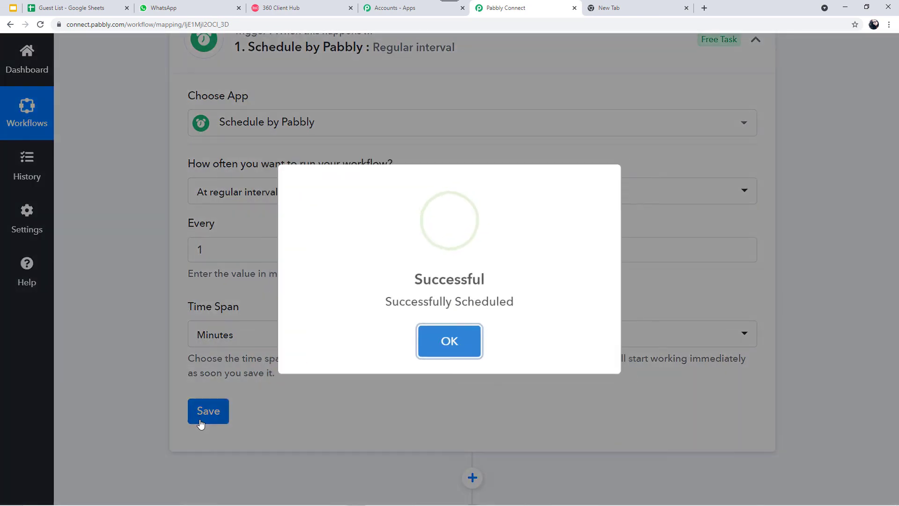
pyautogui.click(420, 328)
# Review the Schedule by Pabbly interval settings and the Google Sheets, Iterator and WhatsApp steps below them.
pyautogui.scroll(-1, 426, 356)
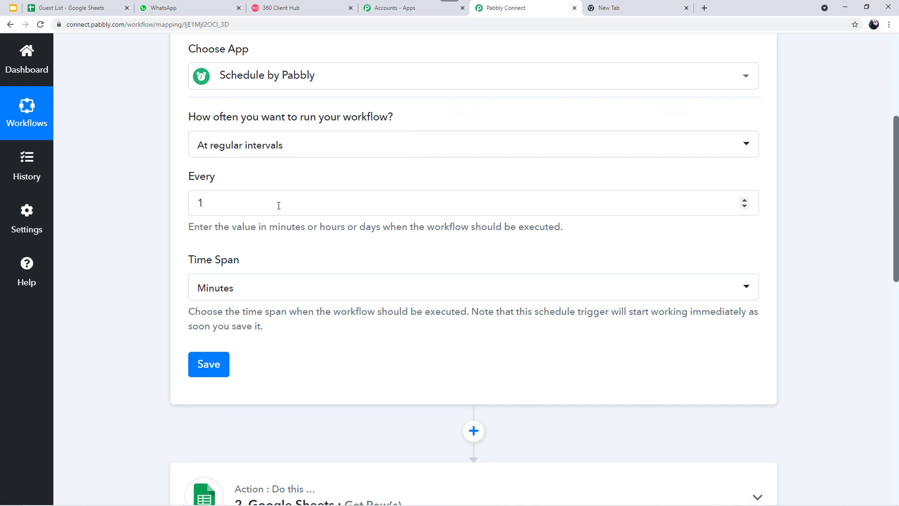
pyautogui.scroll(-1, 346, 156)
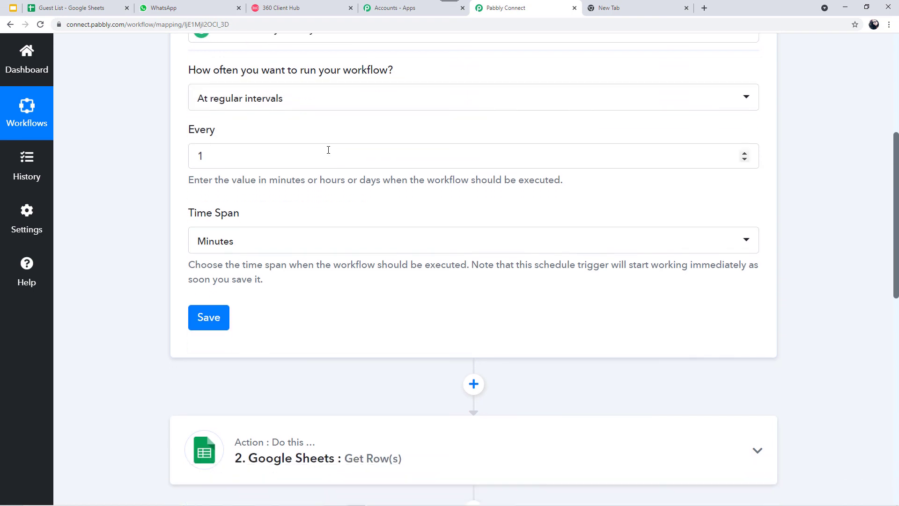
pyautogui.scroll(-3, 328, 150)
pyautogui.scroll(3, 323, 149)
pyautogui.scroll(-1, 299, 131)
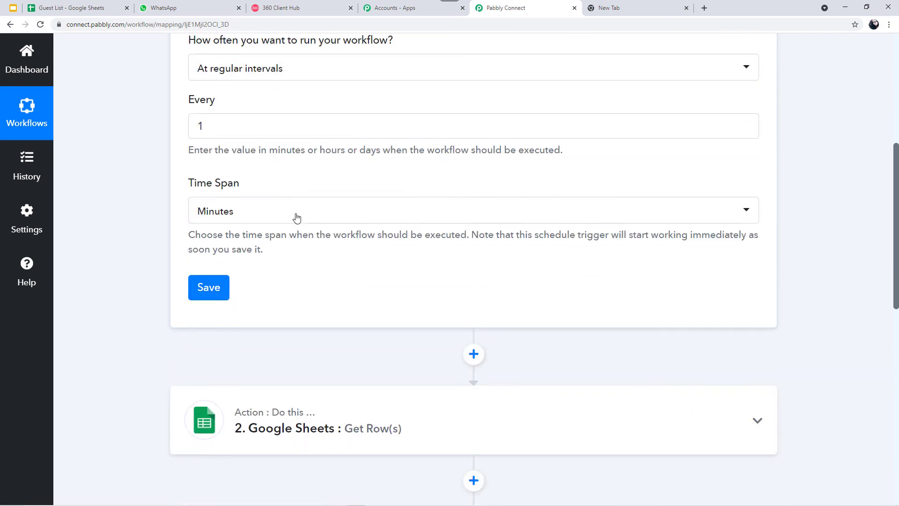
pyautogui.scroll(-3, 296, 217)
pyautogui.scroll(3, 259, 120)
pyautogui.scroll(-1, 266, 117)
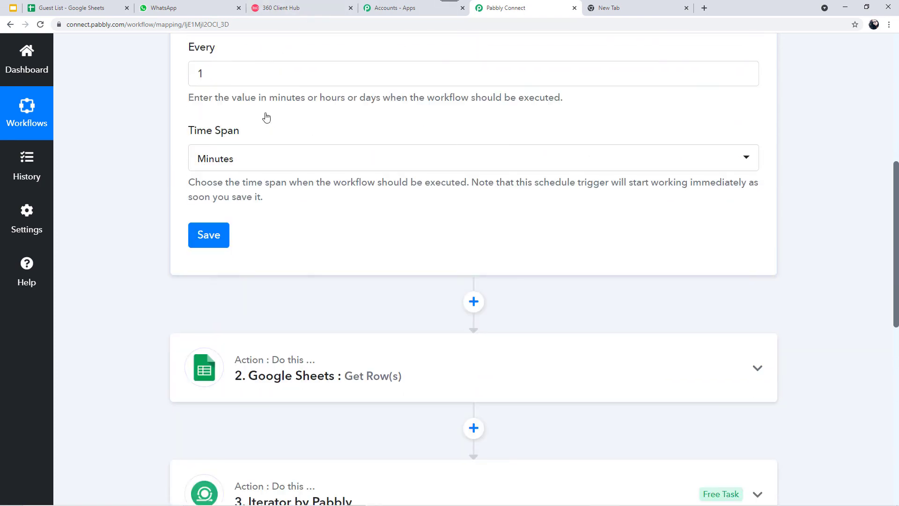
pyautogui.scroll(-5, 266, 116)
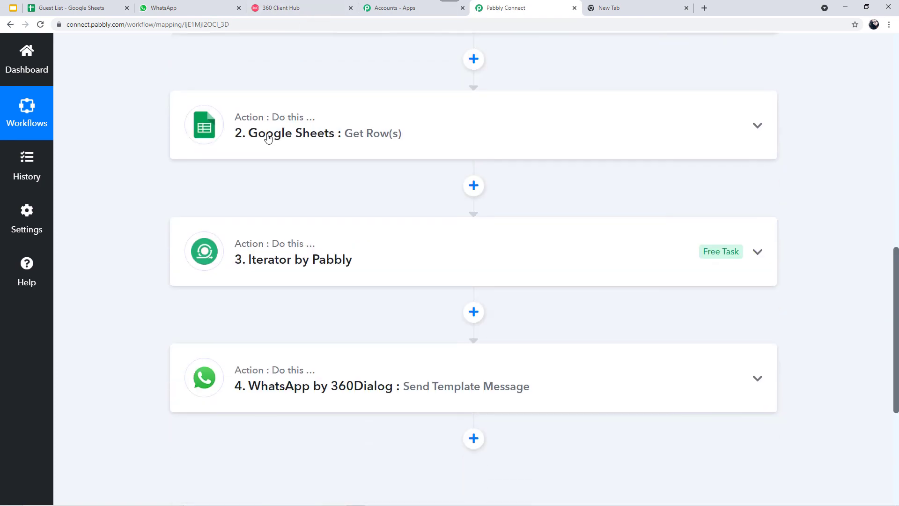
# Reload WhatsApp Web to check for new invitation messages, then return to the Pabbly Connect workflow.
pyautogui.click(39, 28)
pyautogui.click(170, 6)
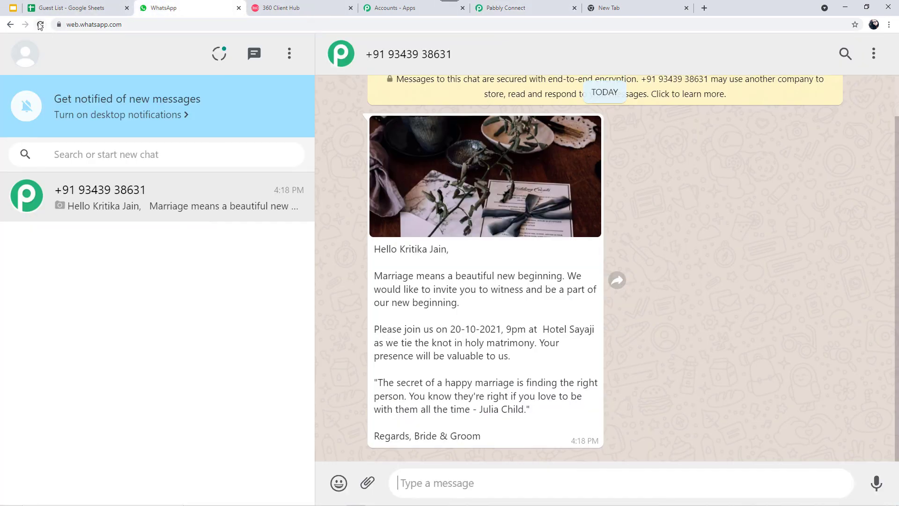
pyautogui.click(41, 25)
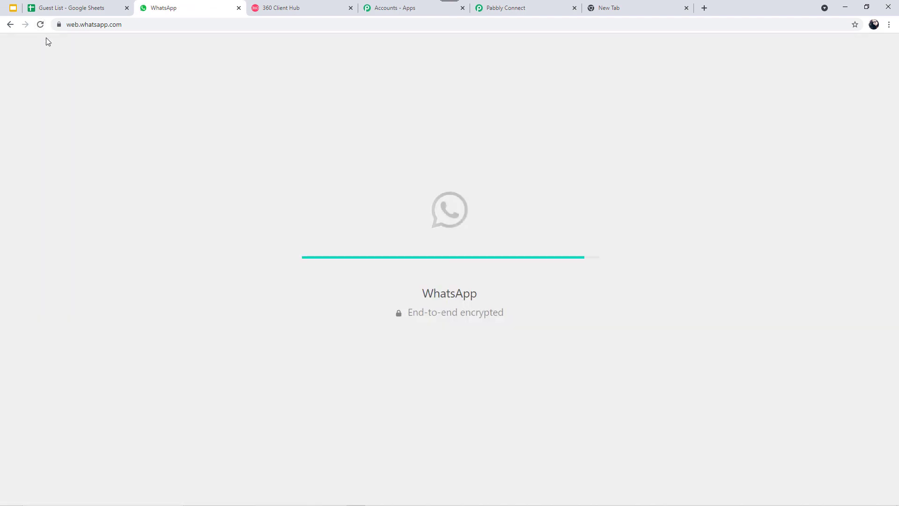
pyautogui.click(546, 6)
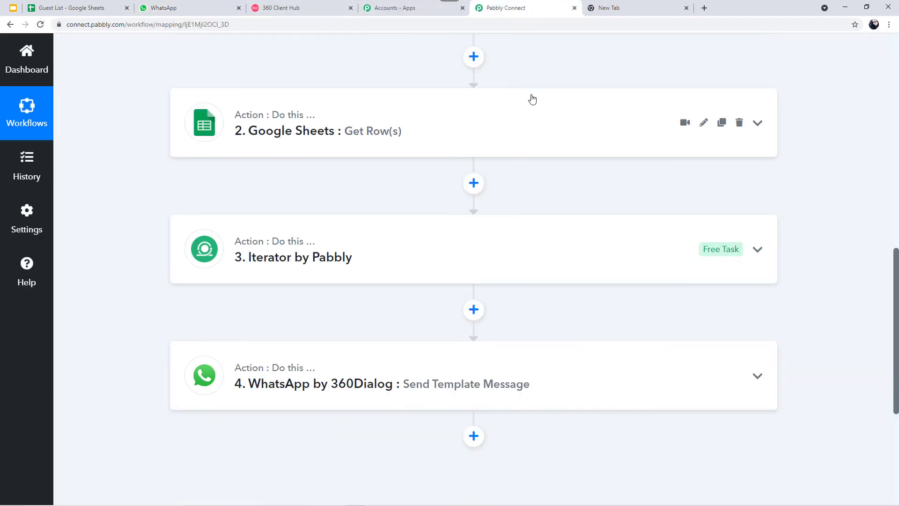
# Collapse the Schedule by Pabbly trigger to view the workflow outline, and reopen it to review its interval settings.
pyautogui.scroll(15, 548, 118)
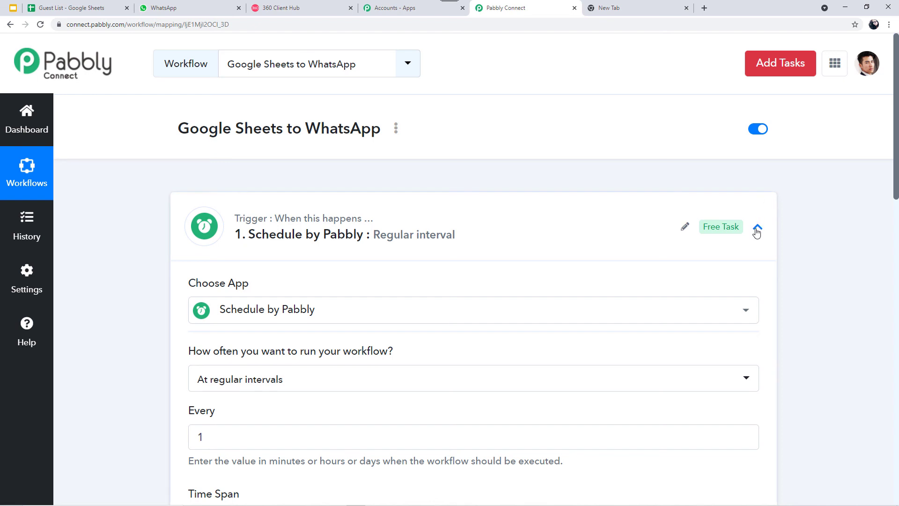
pyautogui.click(757, 229)
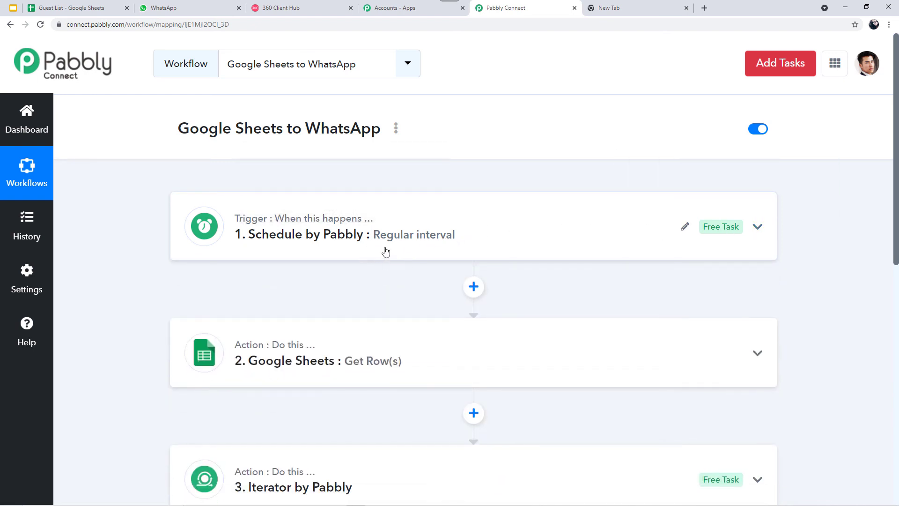
pyautogui.scroll(-3, 386, 251)
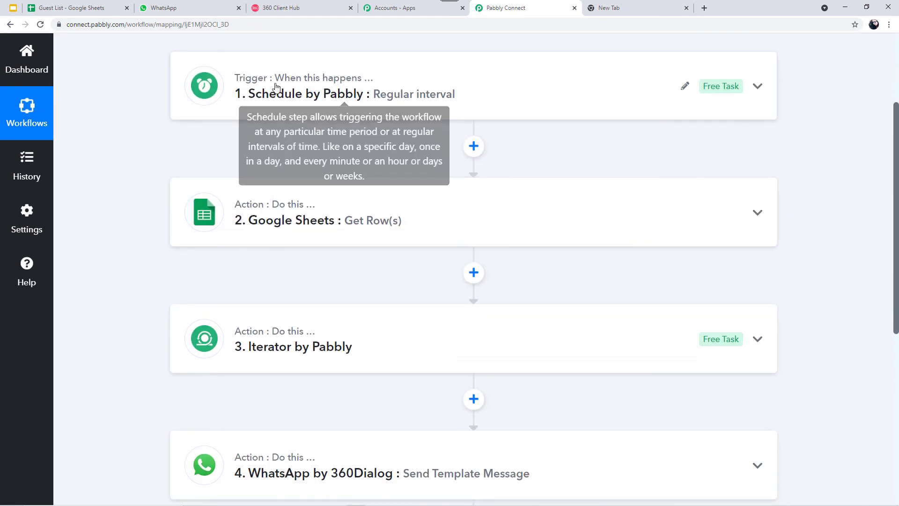
pyautogui.click(309, 96)
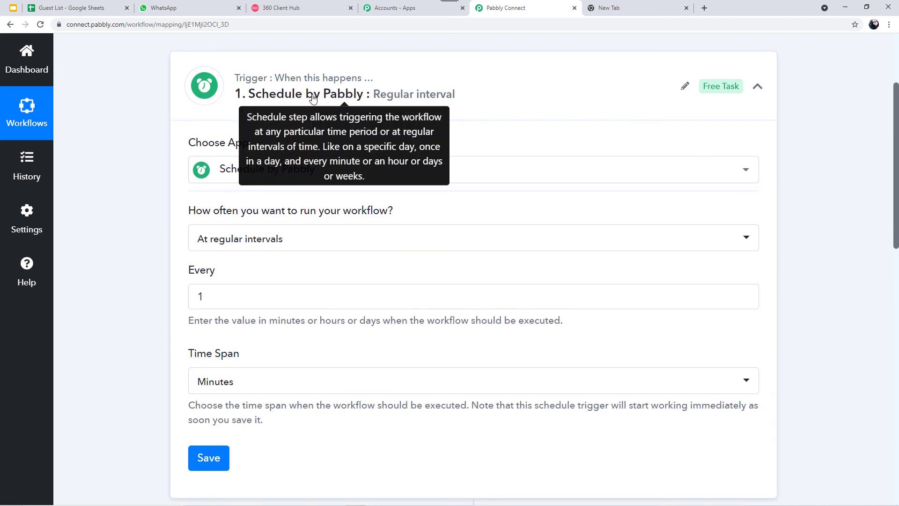
pyautogui.scroll(-1, 271, 176)
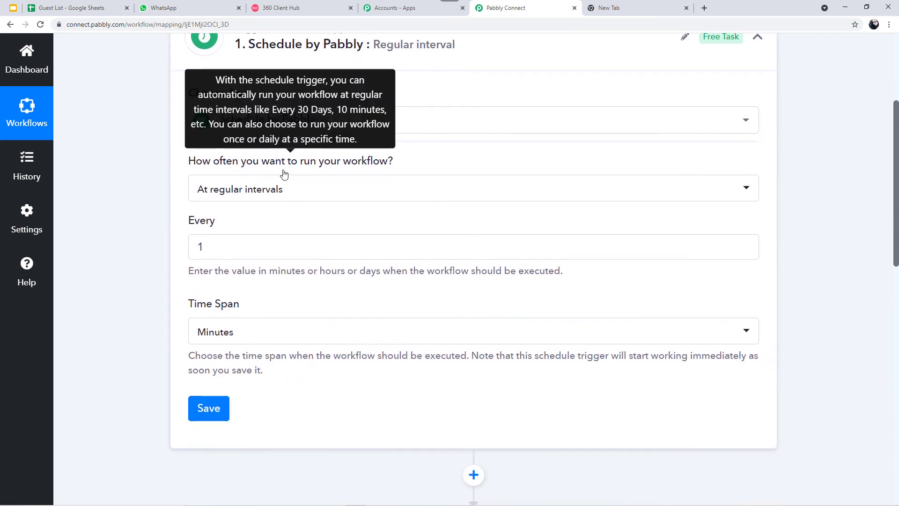
# Expand the Google Sheets Get Row(s) step and review its spreadsheet, sheet and range settings.
pyautogui.scroll(-8, 284, 173)
pyautogui.click(284, 174)
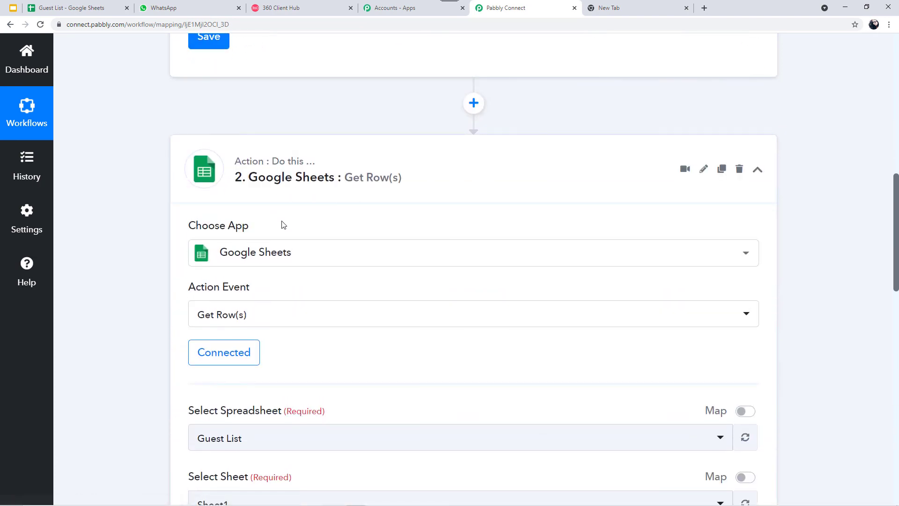
pyautogui.scroll(-3, 362, 211)
pyautogui.scroll(-6, 328, 267)
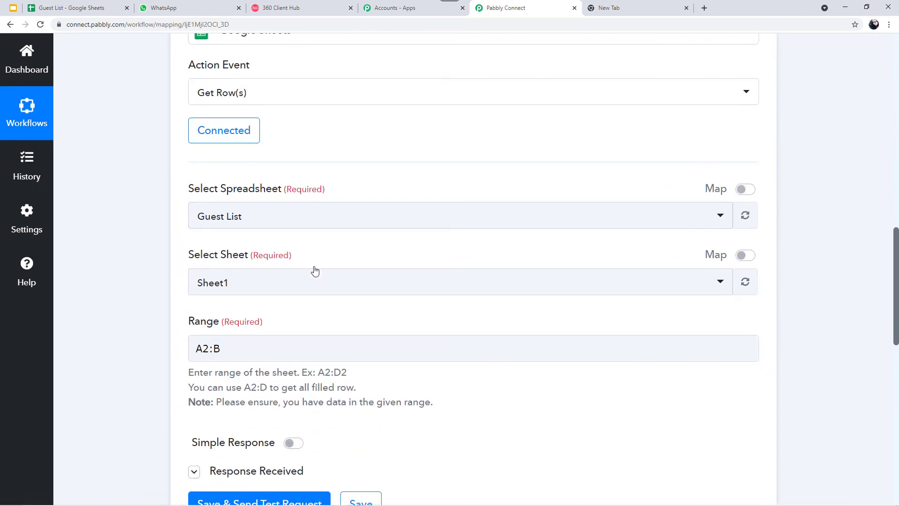
pyautogui.scroll(-4, 250, 238)
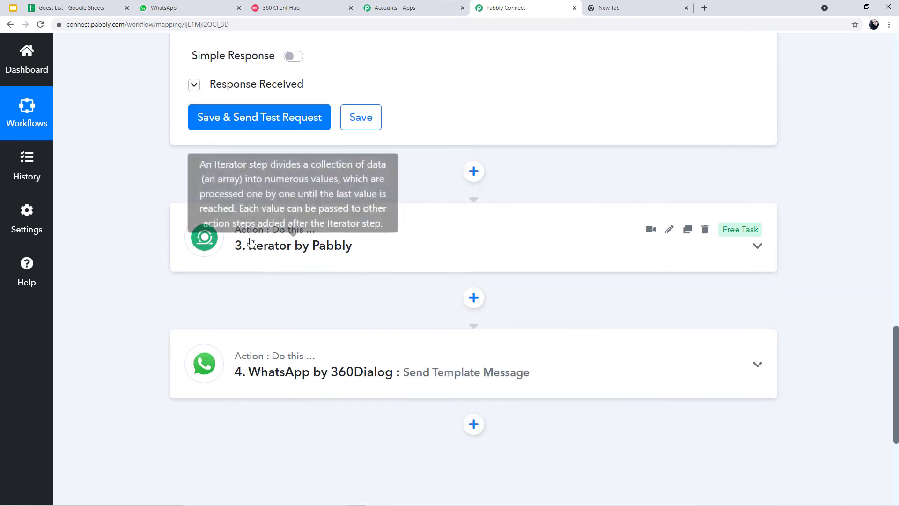
# Expand the Iterator step and the Google Sheets response, enlarging the Response Result value to examine the returned guest rows.
pyautogui.click(328, 243)
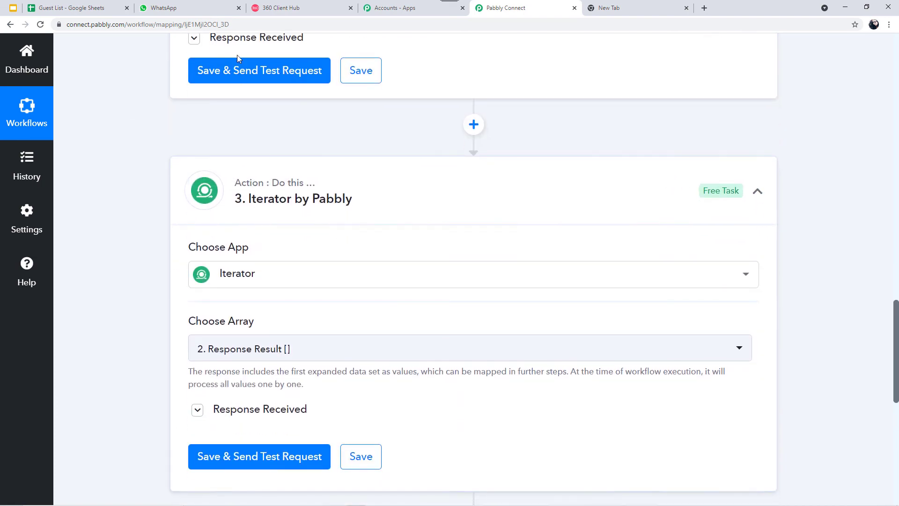
pyautogui.click(296, 42)
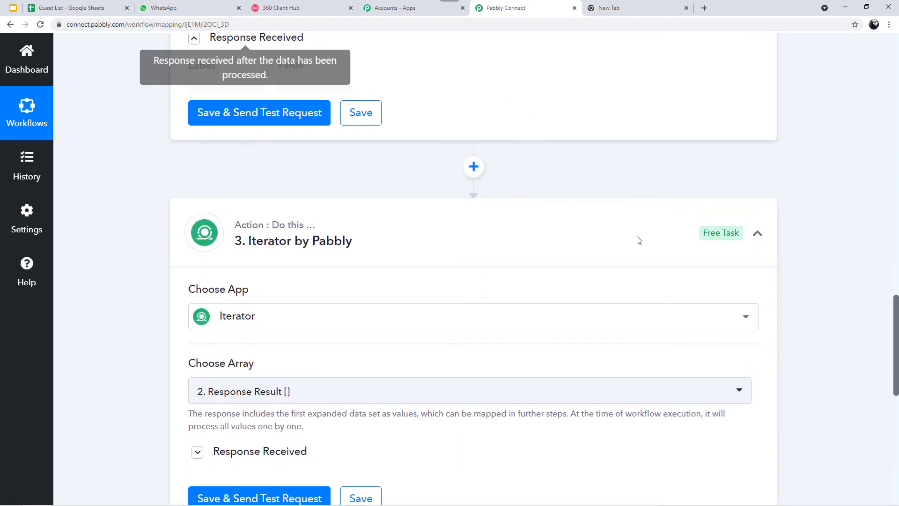
pyautogui.moveTo(752, 182); pyautogui.dragTo(752, 318)
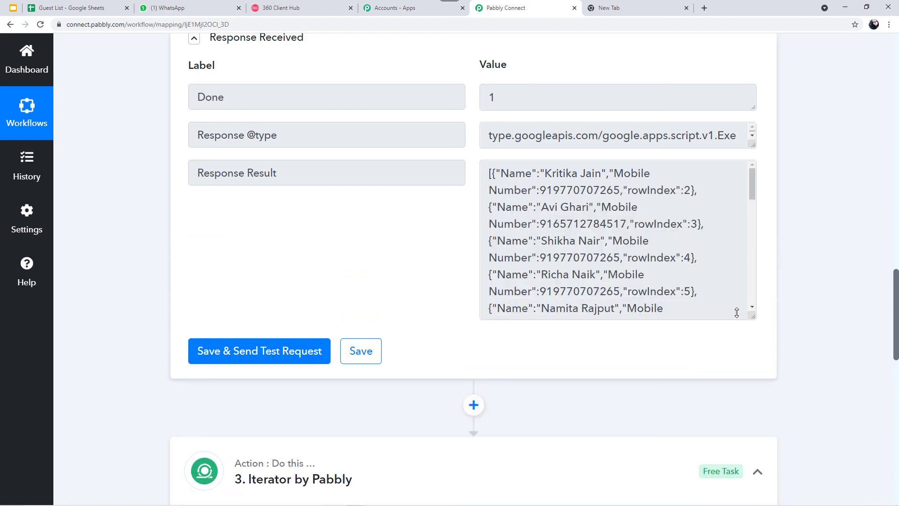
pyautogui.scroll(-3, 718, 272)
pyautogui.scroll(-7, 690, 259)
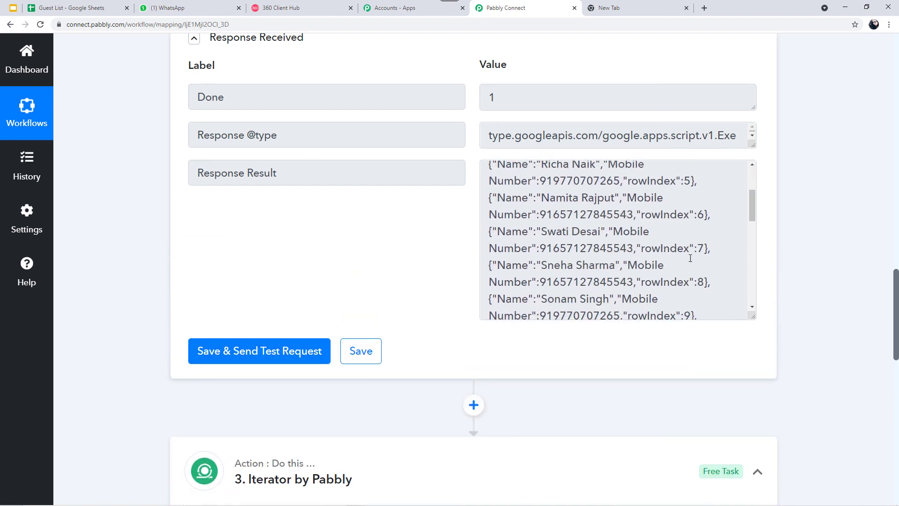
# Review the Iterator's chosen array and expand its received response to examine the name, mobile number and row index.
pyautogui.scroll(-9, 585, 270)
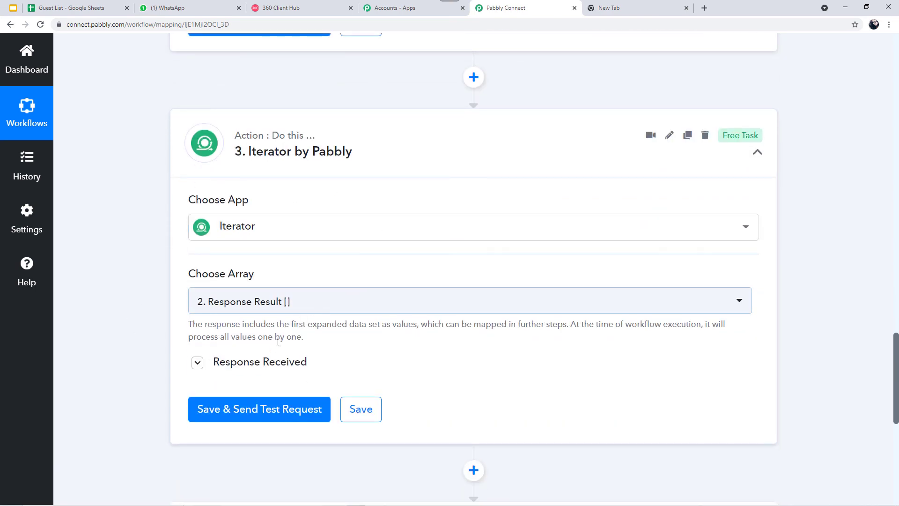
pyautogui.click(277, 361)
pyautogui.scroll(-4, 492, 267)
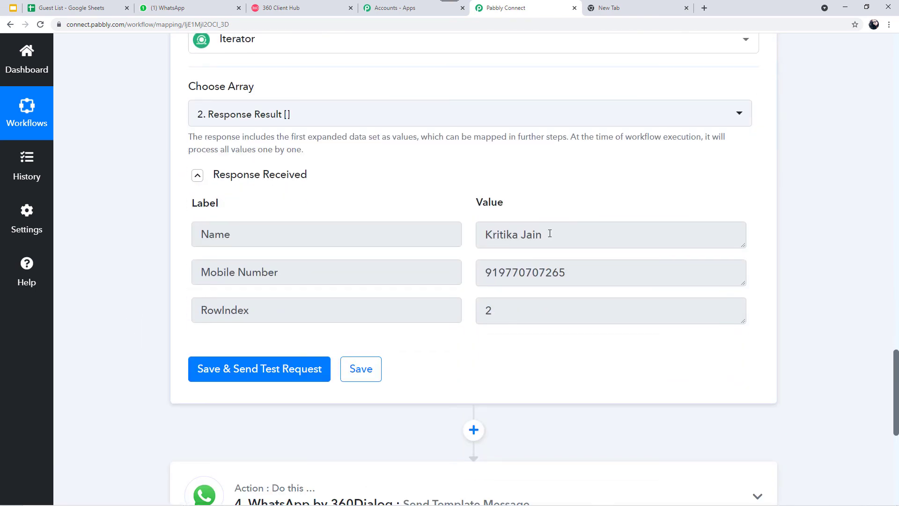
# Expand the WhatsApp by 360Dialog step and review its template, namespace, language, recipient, header image and body field settings.
pyautogui.scroll(-4, 550, 234)
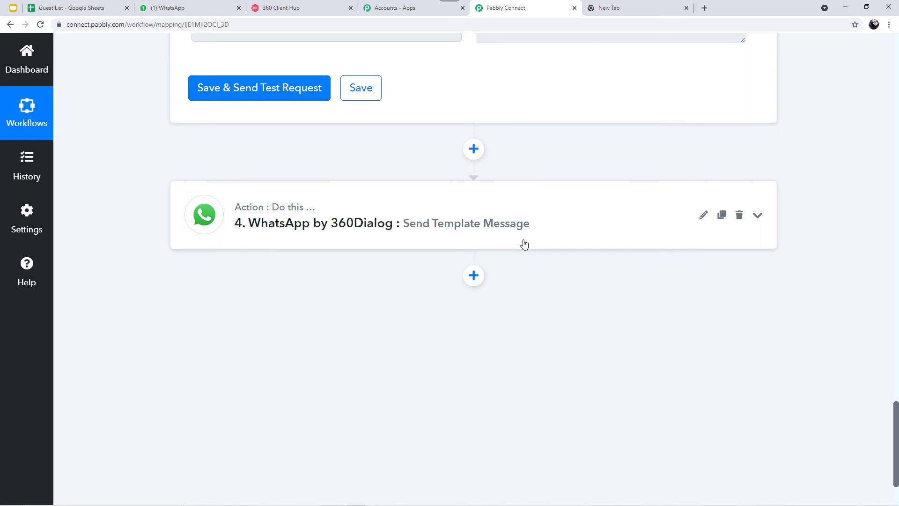
pyautogui.click(524, 244)
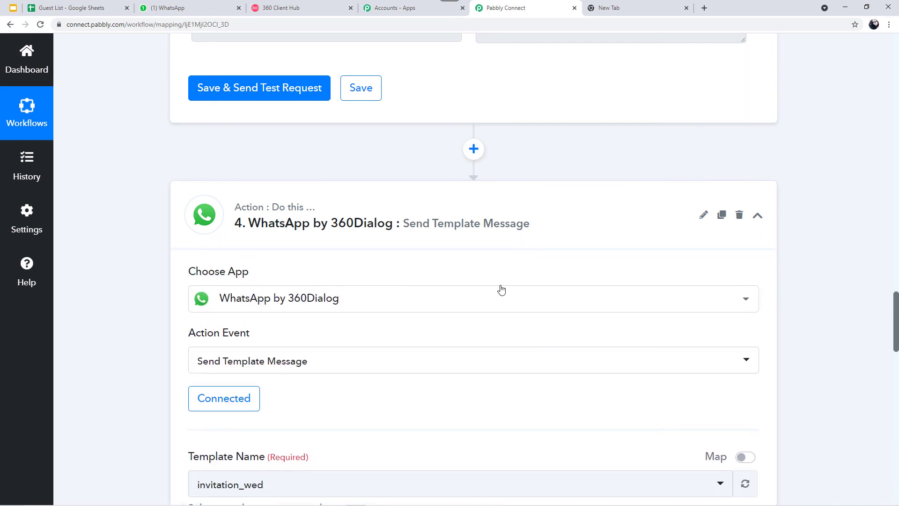
pyautogui.scroll(-2, 501, 290)
pyautogui.scroll(-6, 488, 292)
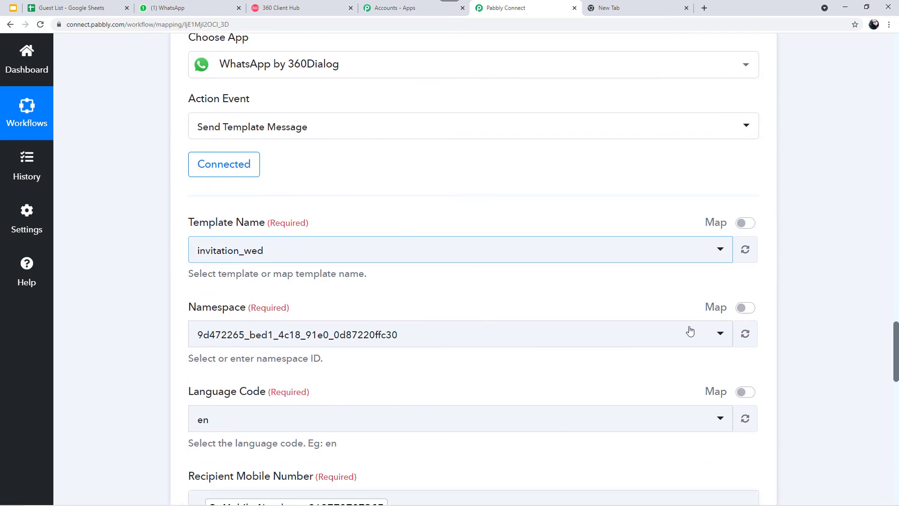
pyautogui.scroll(-8, 478, 311)
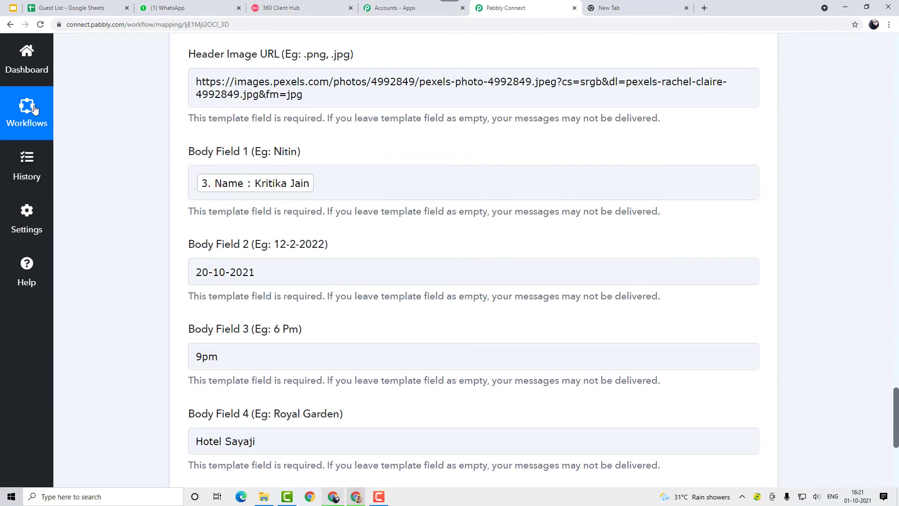
# Compare the new WhatsApp messages with the Guest List spreadsheet, and open the chat containing the unread invitations.
pyautogui.click(167, 6)
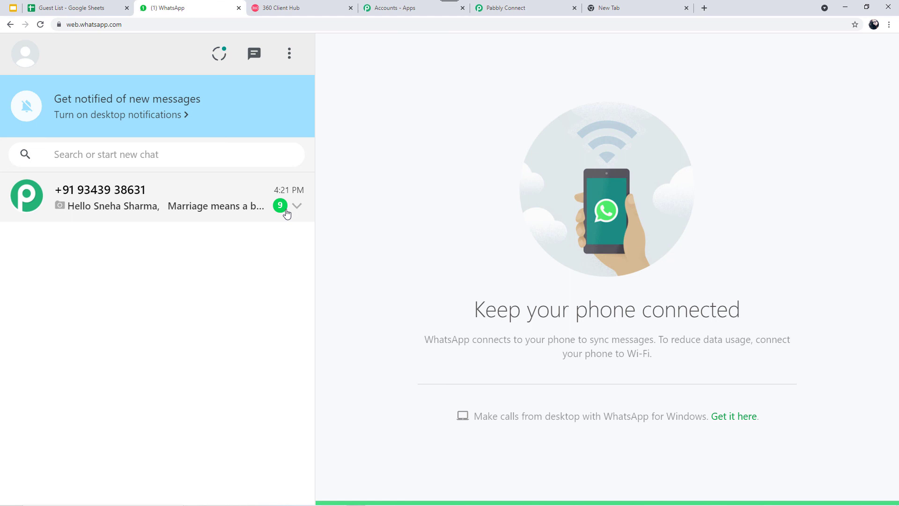
pyautogui.click(51, 7)
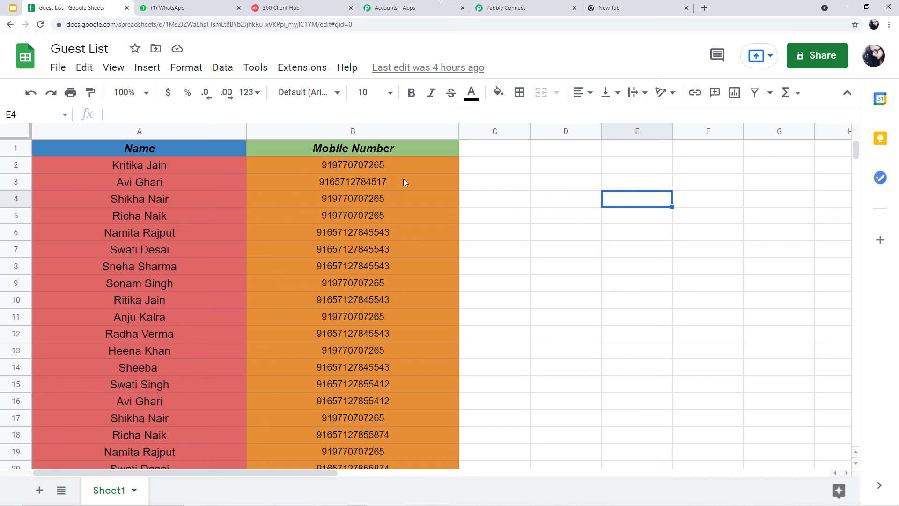
pyautogui.click(169, 8)
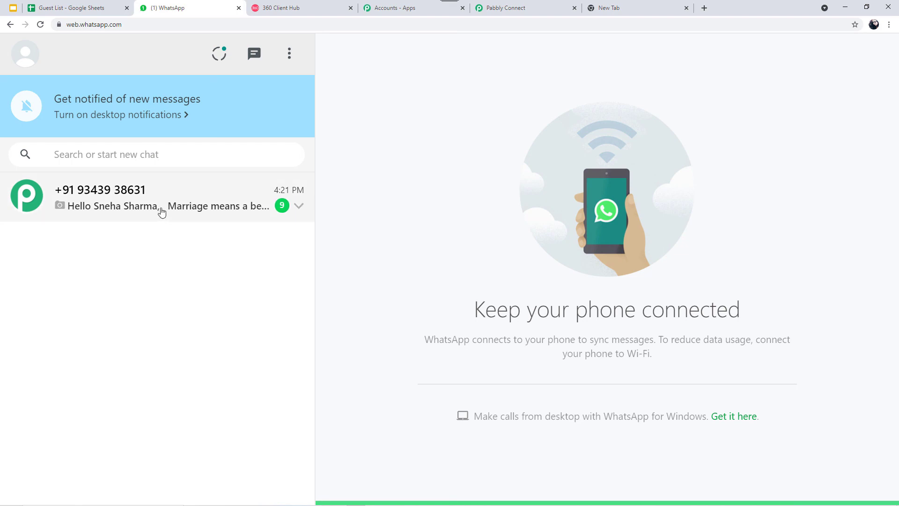
pyautogui.click(235, 198)
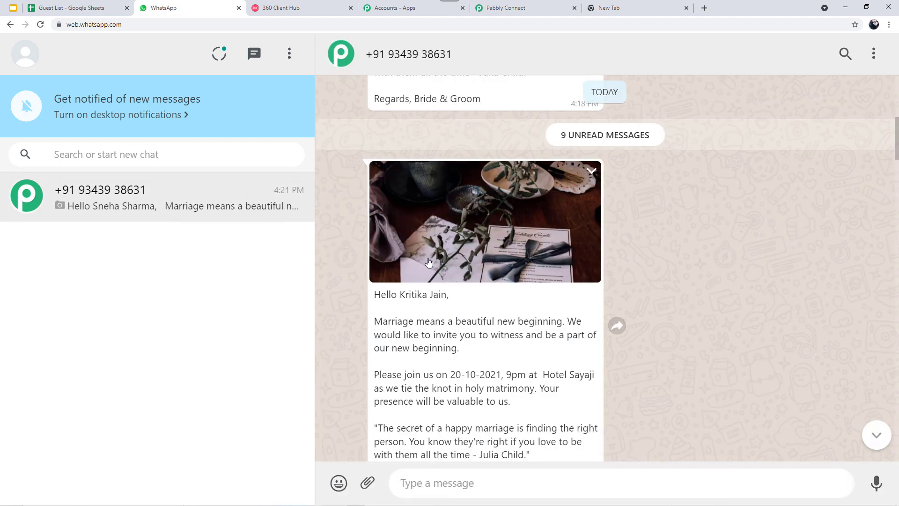
# Read through the received wedding invitations in the chat, checking the guest name, date, time and venue in each.
pyautogui.scroll(-3, 427, 256)
pyautogui.scroll(-6, 399, 133)
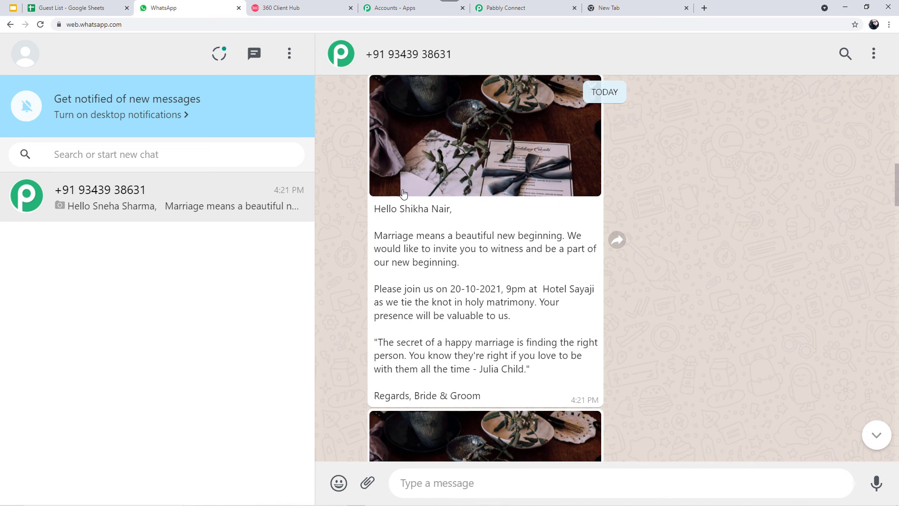
pyautogui.scroll(-1, 476, 268)
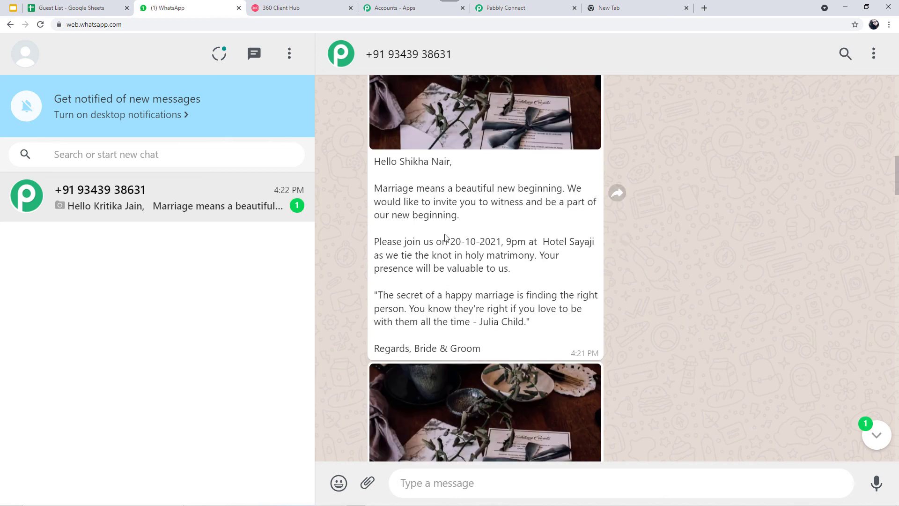
pyautogui.scroll(-1, 349, 195)
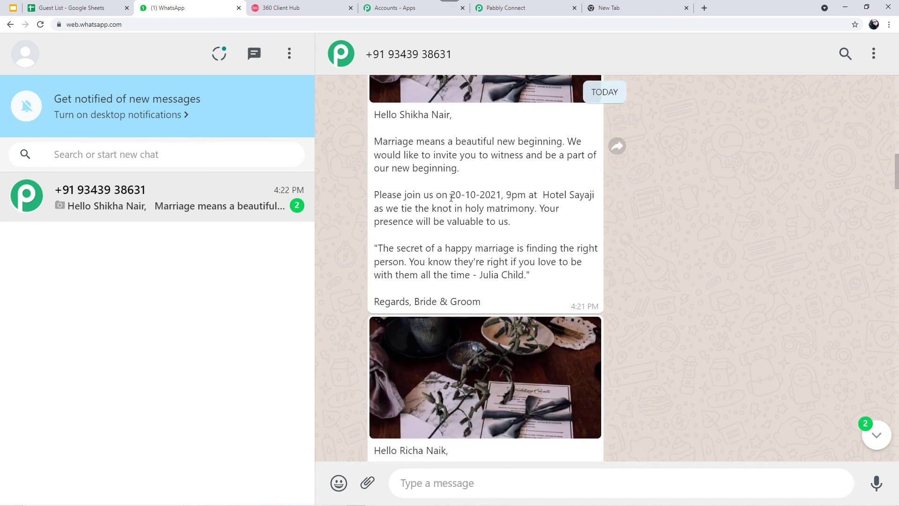
pyautogui.scroll(-4, 338, 235)
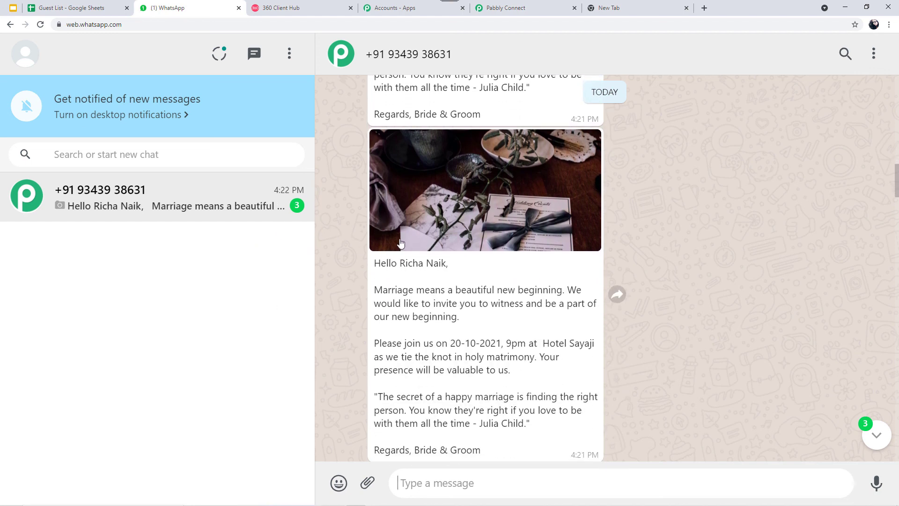
pyautogui.scroll(8, 416, 273)
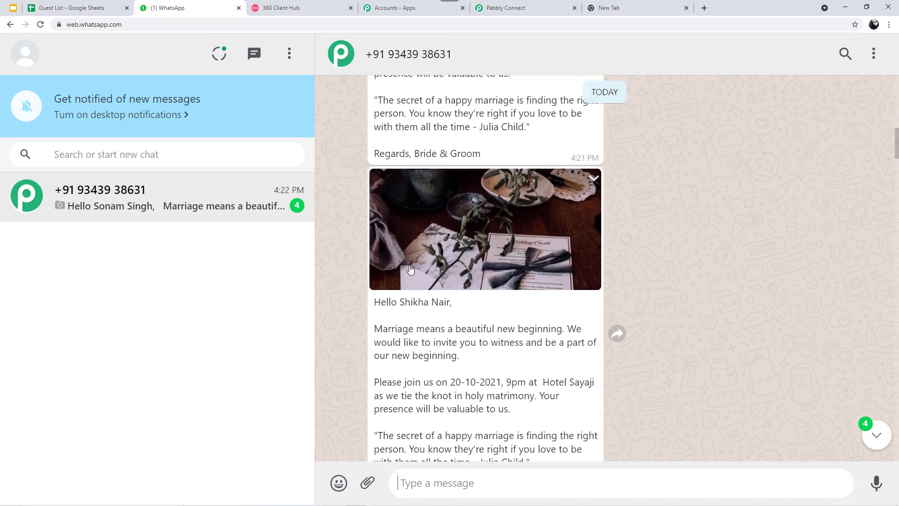
pyautogui.moveTo(402, 302); pyautogui.dragTo(447, 312)
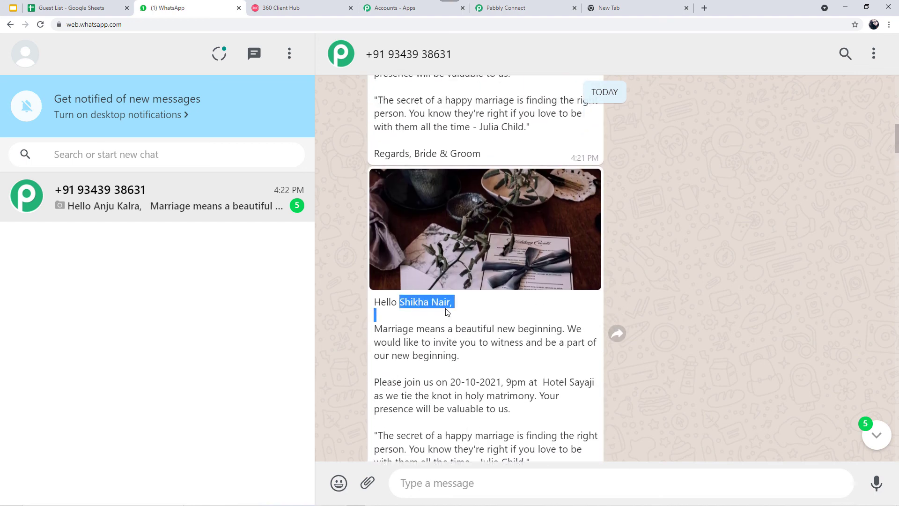
pyautogui.scroll(-1, 449, 313)
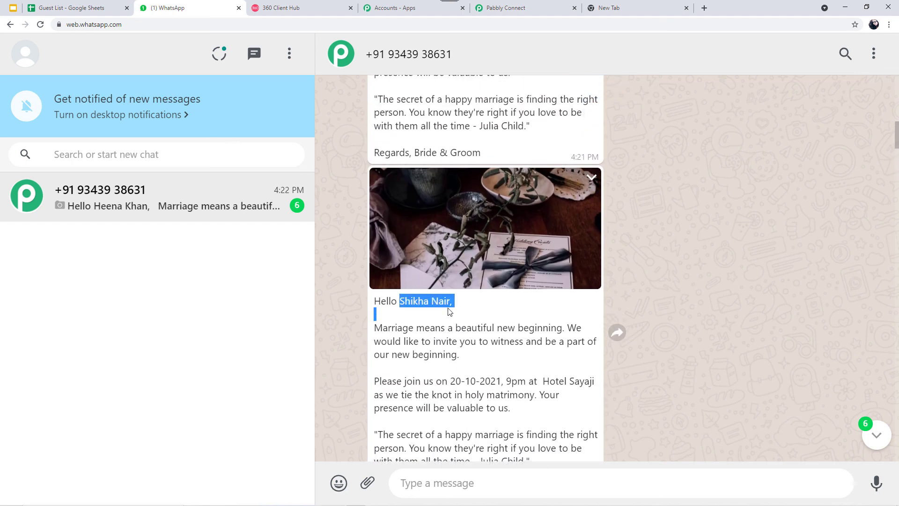
pyautogui.scroll(2, 440, 297)
pyautogui.scroll(-4, 515, 224)
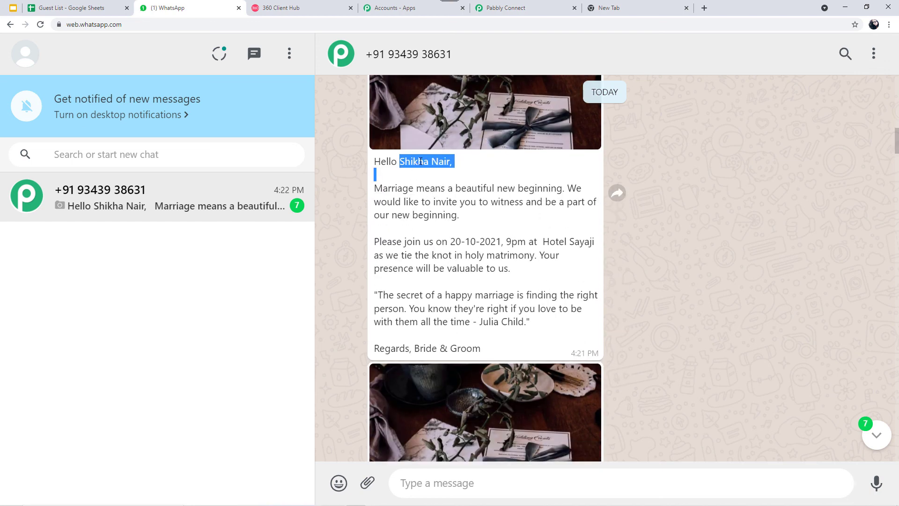
pyautogui.scroll(-6, 417, 162)
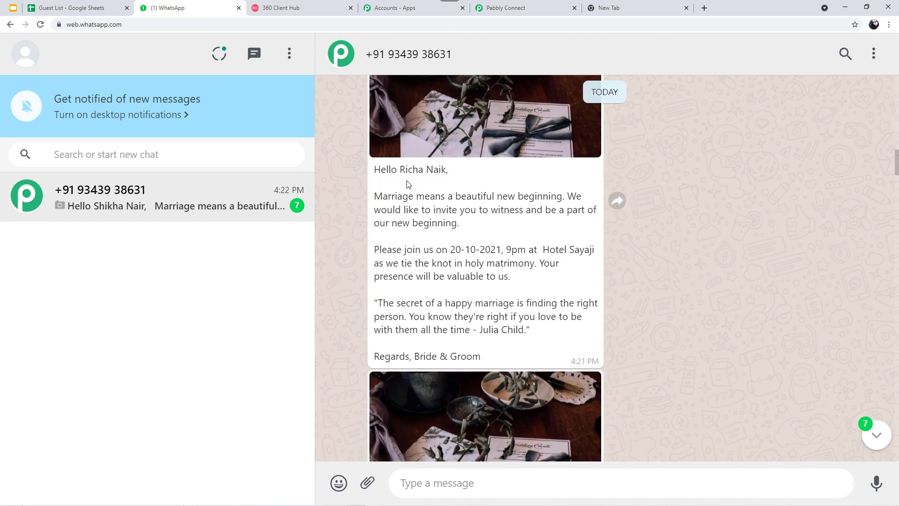
pyautogui.scroll(-5, 407, 188)
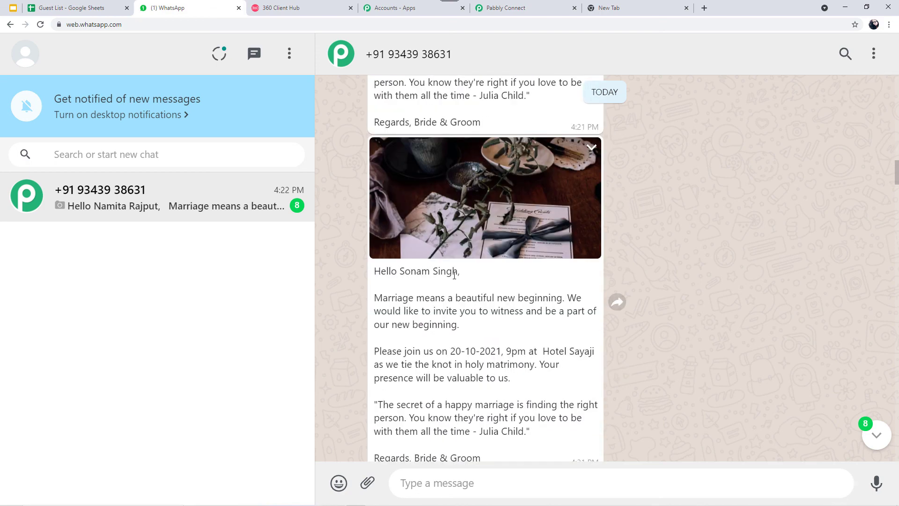
pyautogui.scroll(-8, 454, 275)
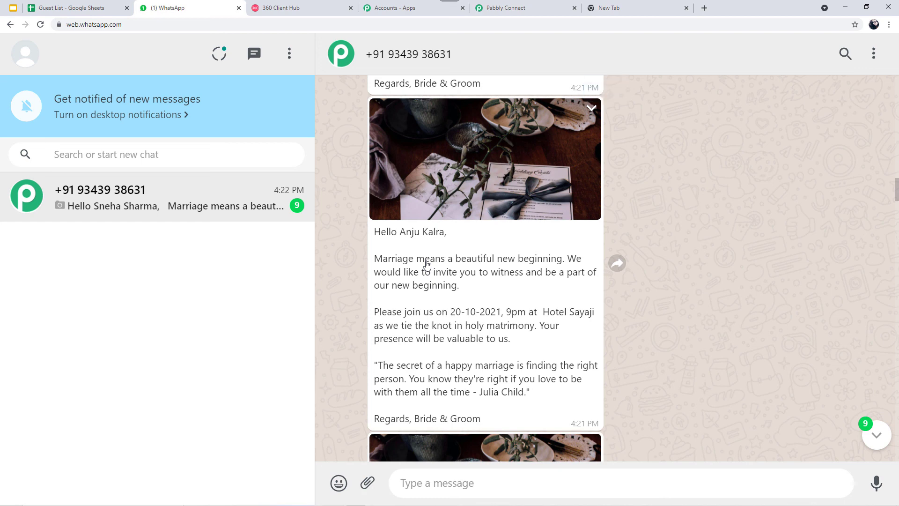
# Return to the Pabbly Connect workflow and review the schedule trigger's settings.
pyautogui.click(517, 4)
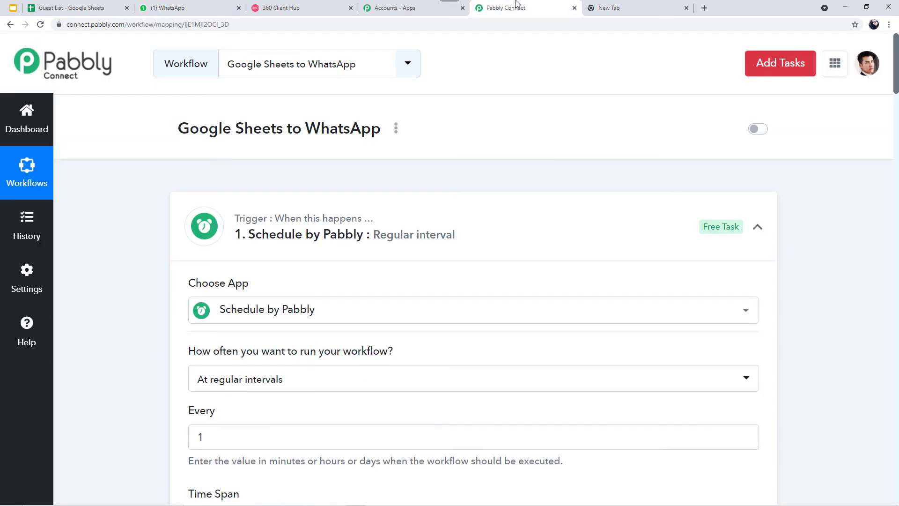
pyautogui.scroll(-7, 446, 123)
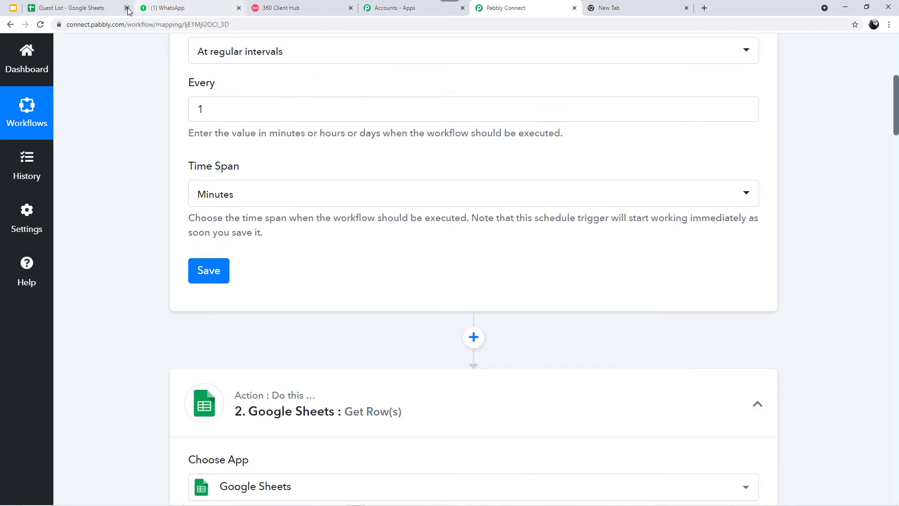
# Check the Guest List spreadsheet, and return to the schedule trigger in the Pabbly Connect workflow.
pyautogui.click(75, 8)
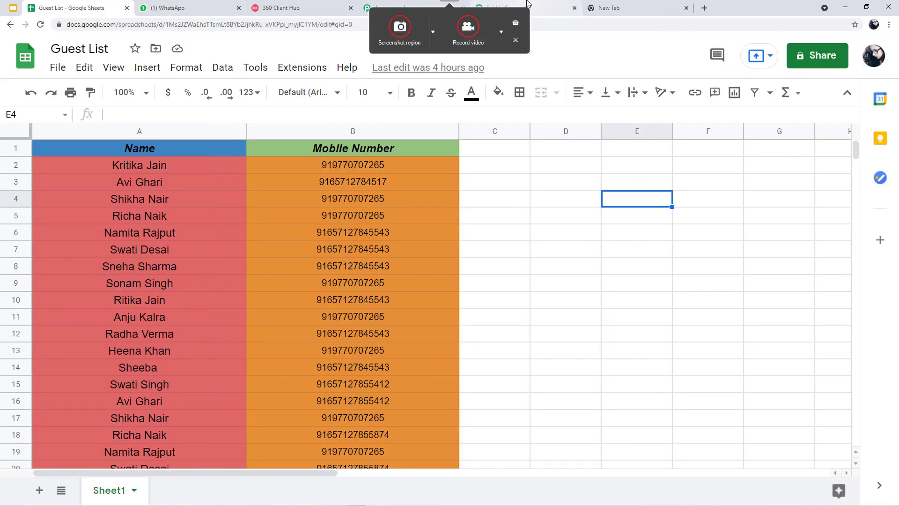
pyautogui.click(510, 8)
pyautogui.scroll(-1, 445, 93)
pyautogui.scroll(2, 347, 150)
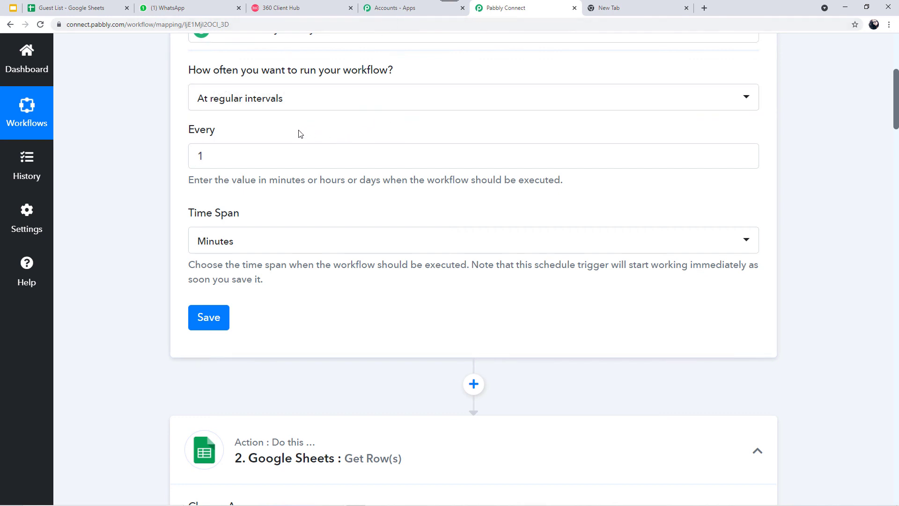
# Set the schedule trigger to run the workflow once, on 20-10-2021 at 04:30 UTC.
pyautogui.click(242, 152)
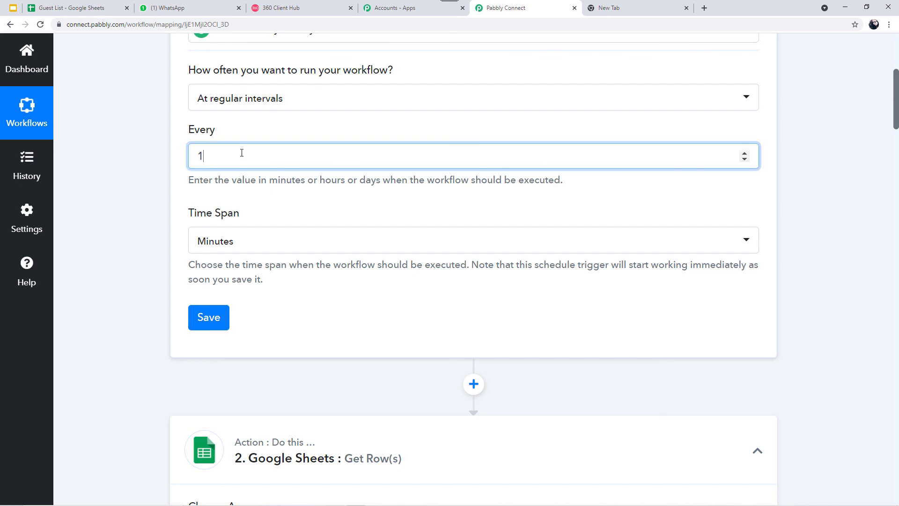
pyautogui.click(219, 109)
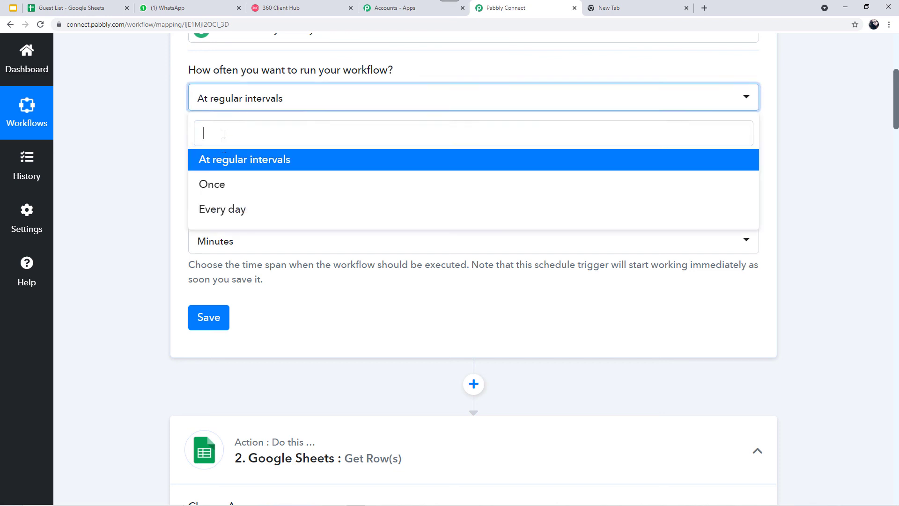
pyautogui.click(217, 186)
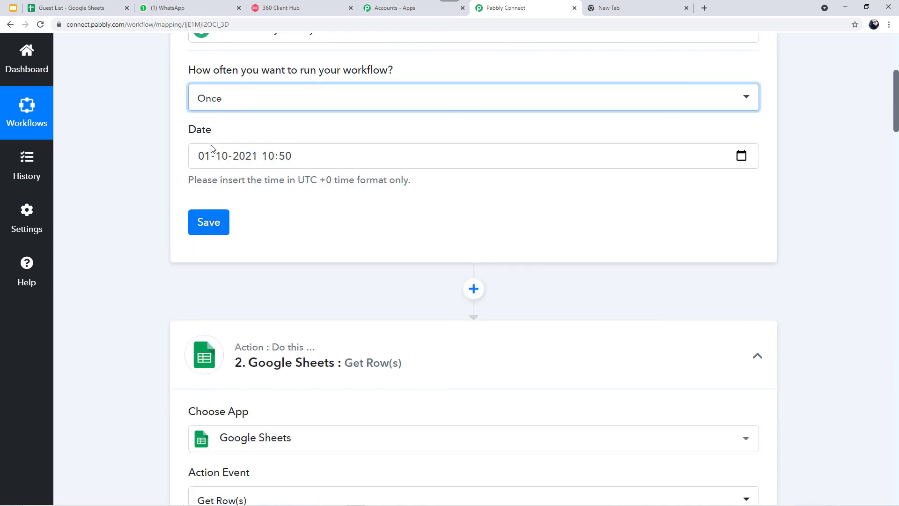
pyautogui.click(206, 161)
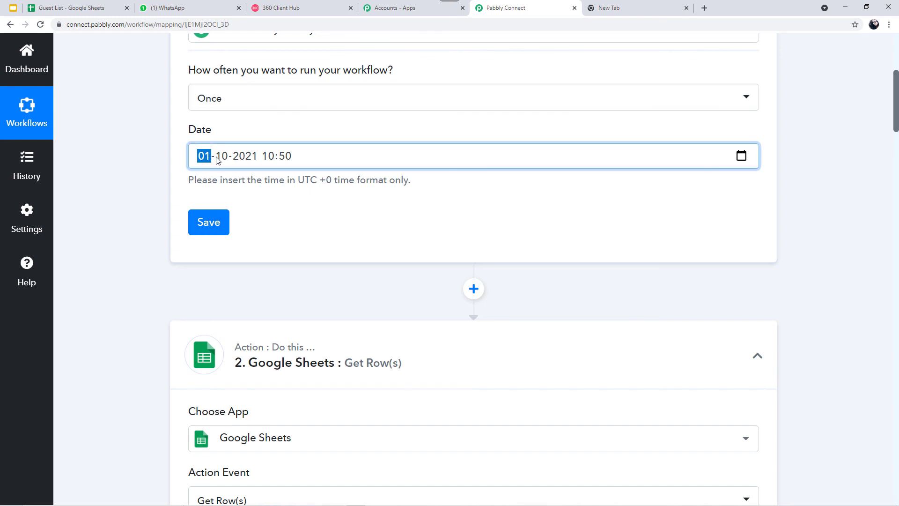
pyautogui.write('0')
pyautogui.click(275, 157)
pyautogui.write('04')
# Save the WhatsApp by 360Dialog step's settings, and recheck the schedule trigger's frequency and date.
pyautogui.scroll(-20, 276, 158)
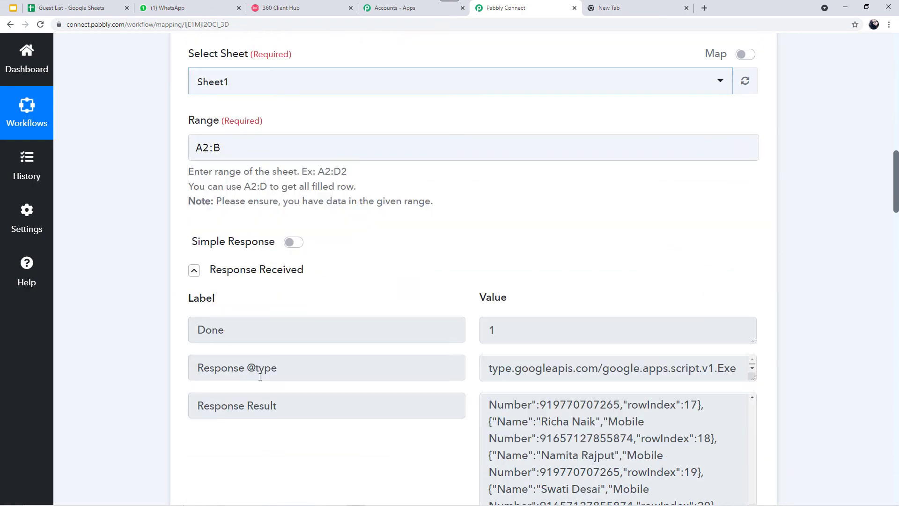
pyautogui.scroll(-20, 425, 438)
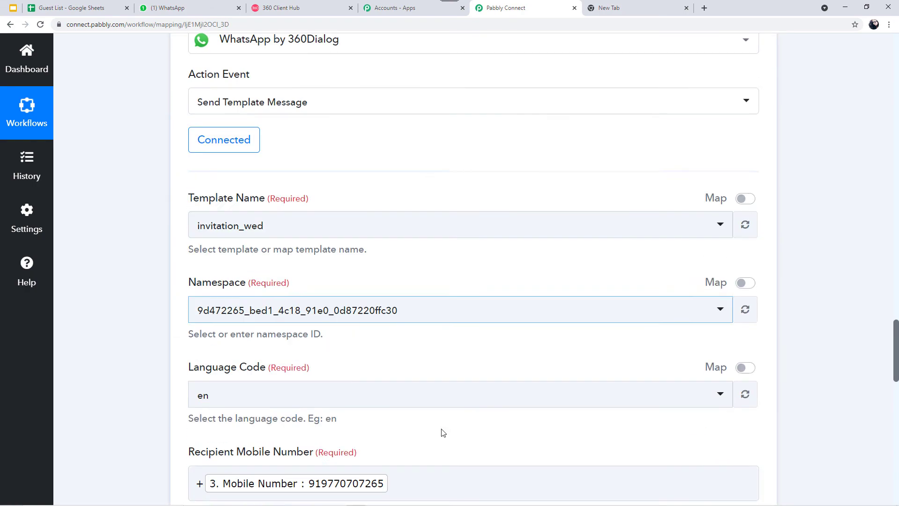
pyautogui.scroll(-3, 427, 433)
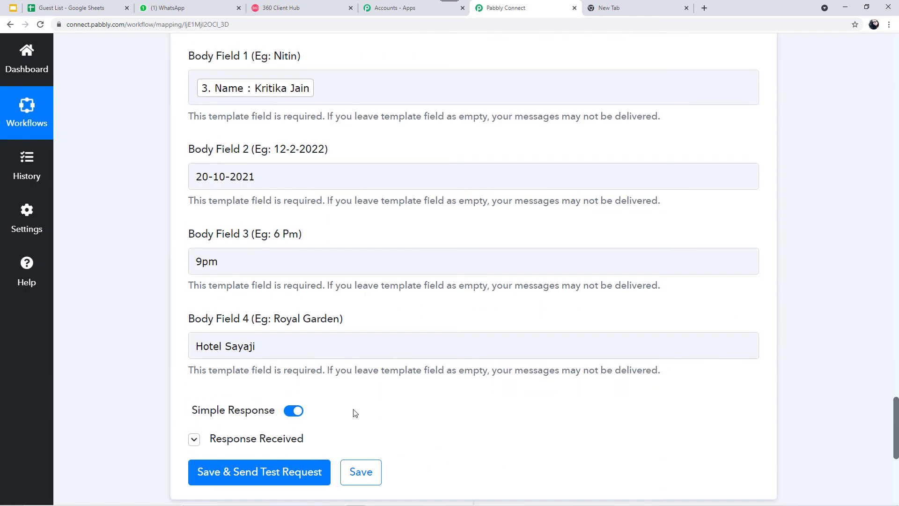
pyautogui.click(356, 477)
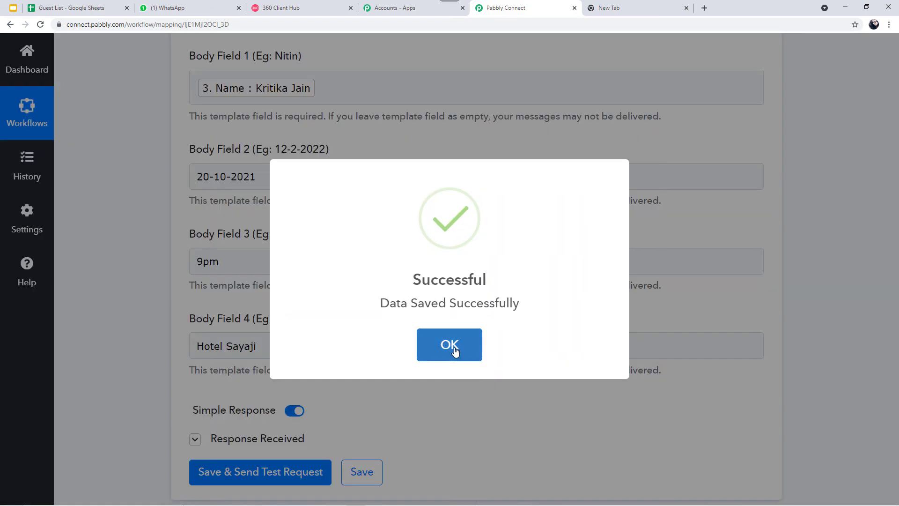
pyautogui.click(453, 349)
pyautogui.scroll(3, 800, 300)
pyautogui.scroll(20, 801, 300)
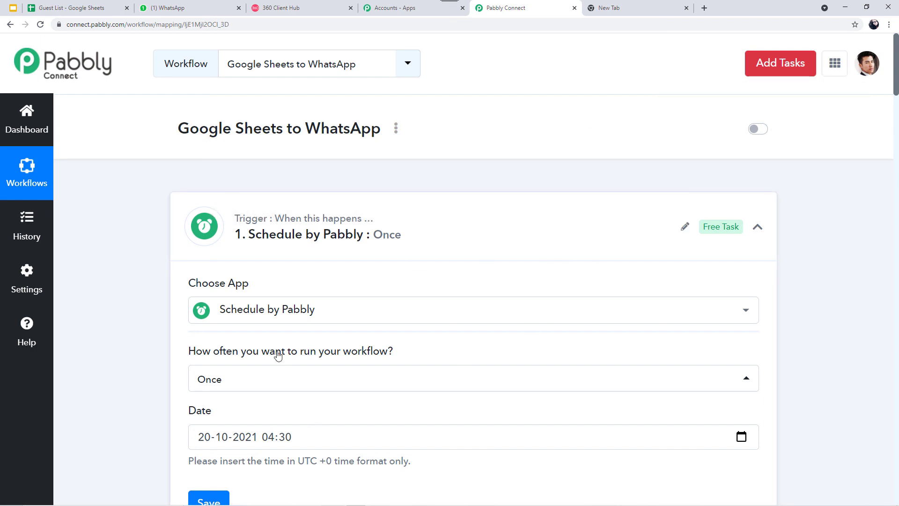
pyautogui.scroll(-1, 480, 379)
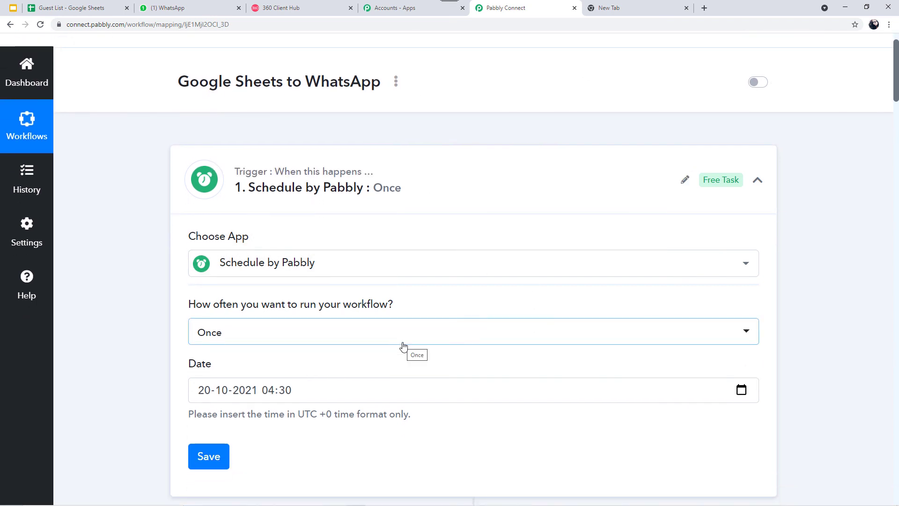
pyautogui.scroll(-2, 404, 347)
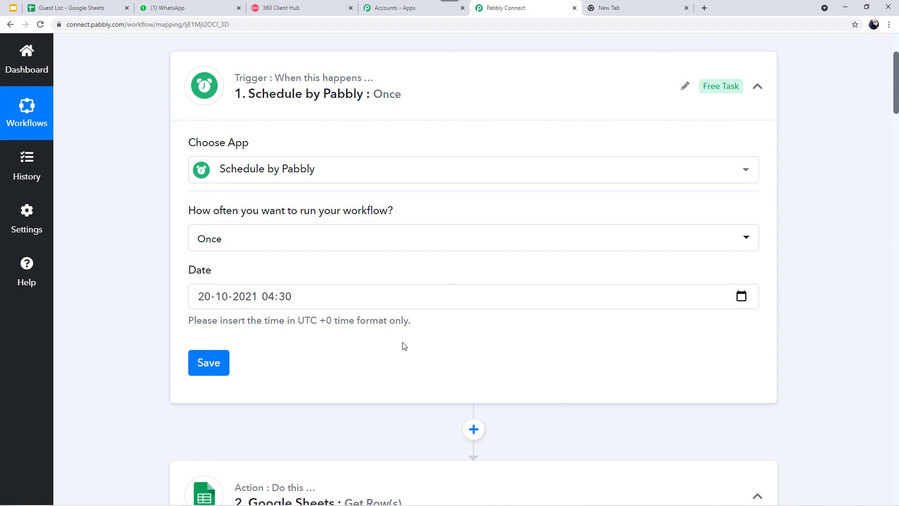